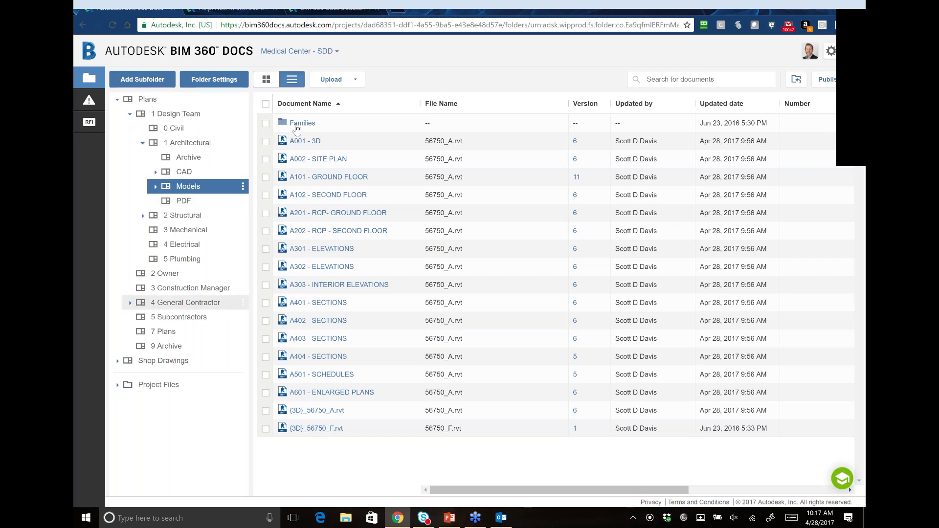
Collapse the 1 Design Team folder, open the Plans folder and collapse its tree.
left_click(130, 114)
left_click(143, 100)
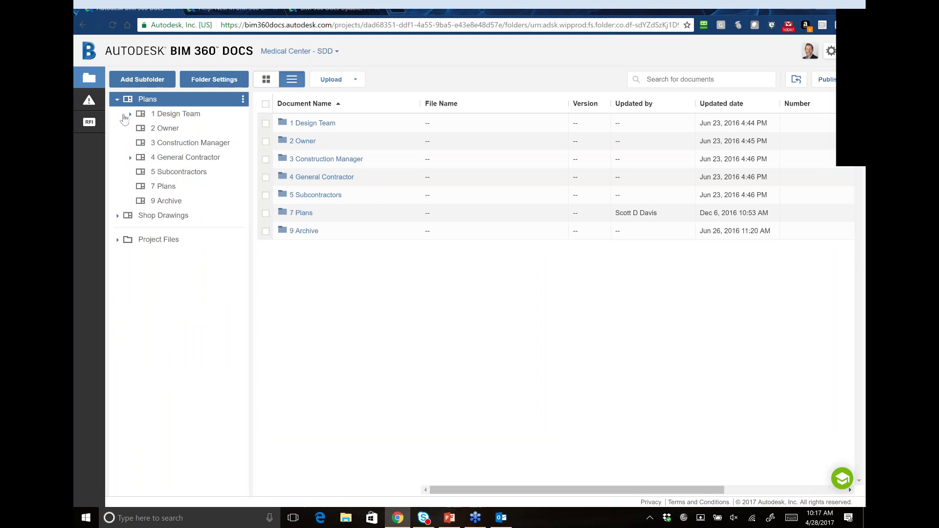
left_click(117, 99)
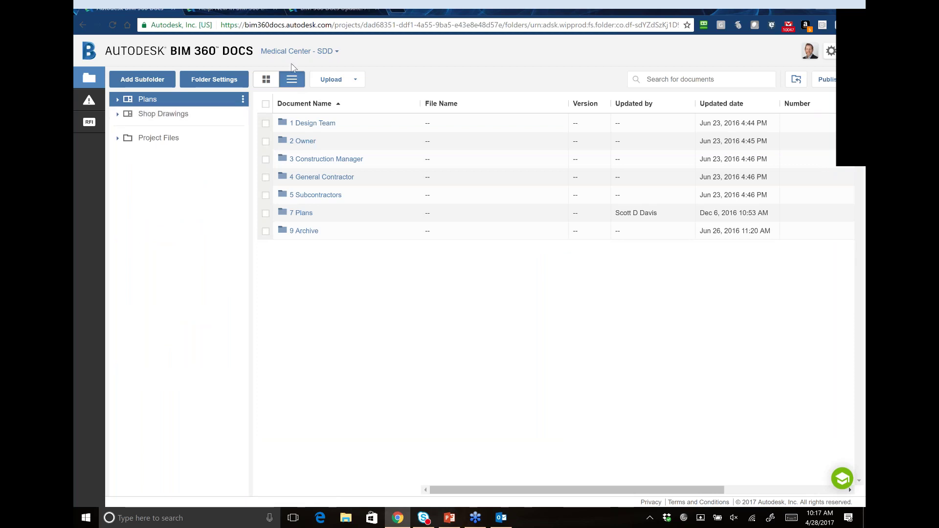
Look through the list of available projects while staying in Medical Center - SDD.
left_click(337, 52)
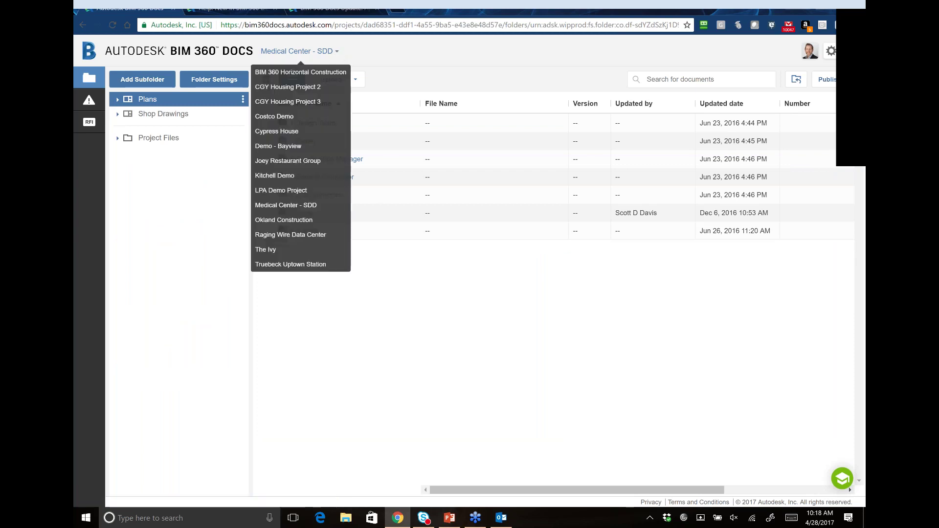
left_click(337, 52)
left_click(337, 52)
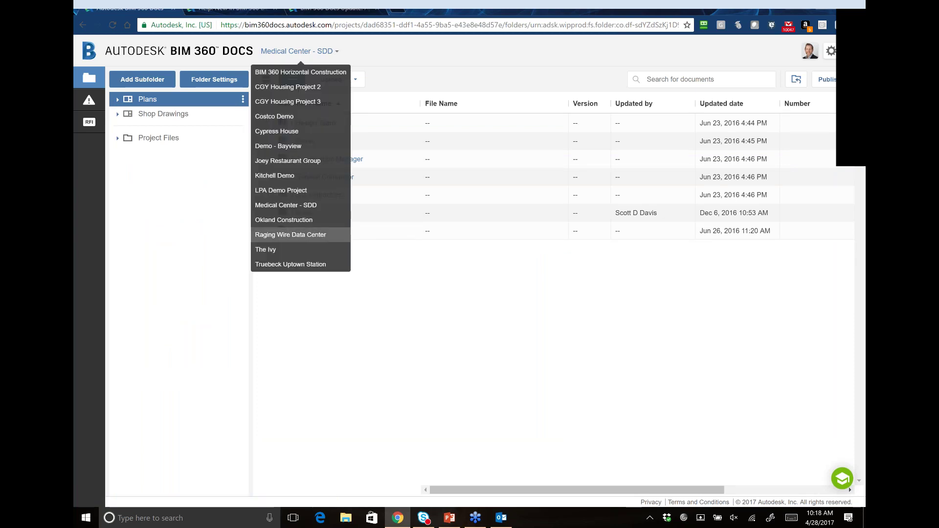
left_click(368, 52)
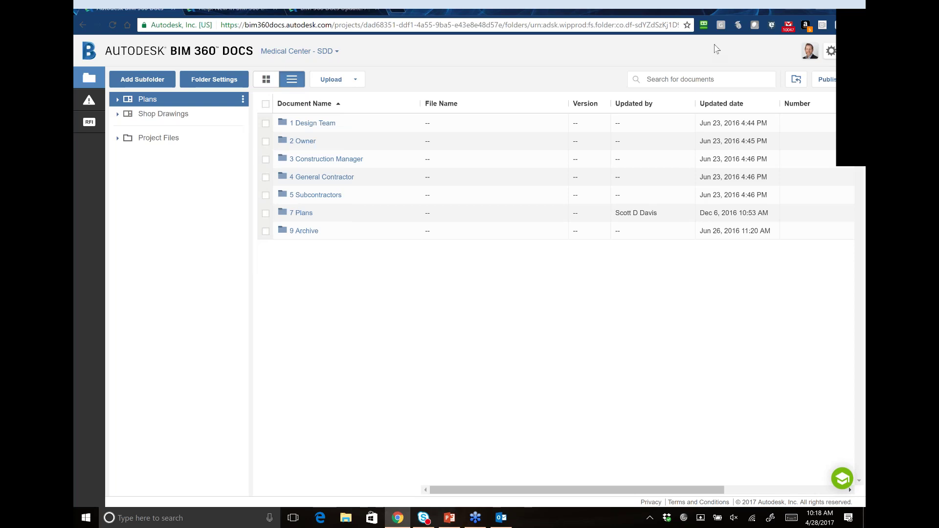
Look at the options available for the signed-in account.
left_click(809, 51)
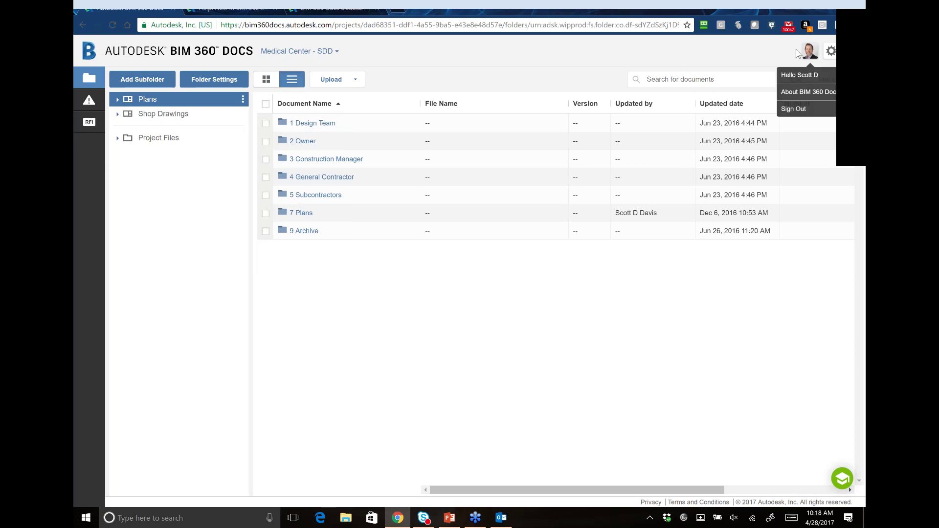
left_click(472, 57)
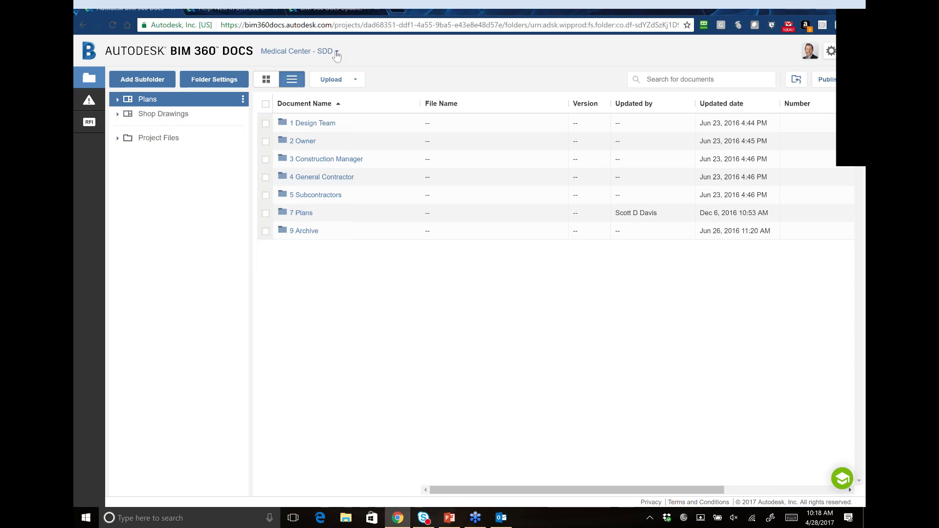
left_click(810, 52)
mouse_move(810, 55)
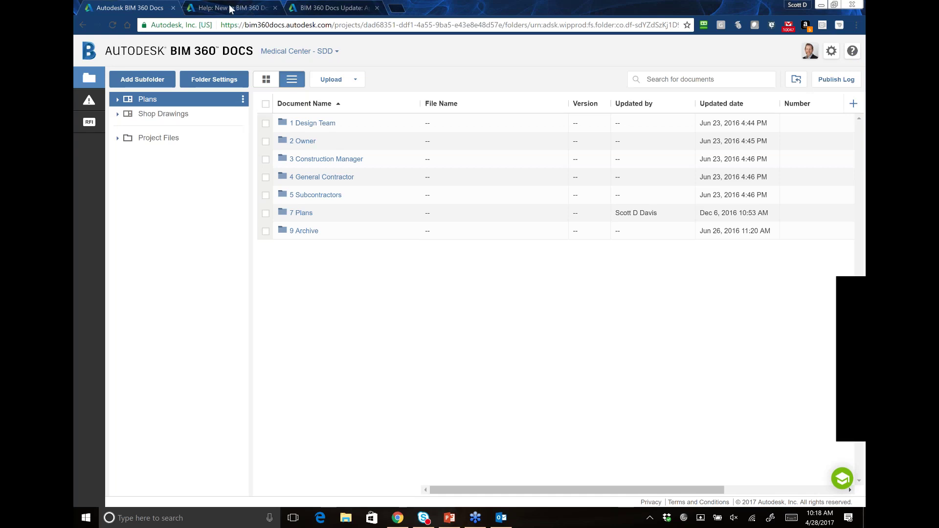
View the New in BIM 360 Docs help page, return to the project and look through the Getting Started guide.
left_click(229, 8)
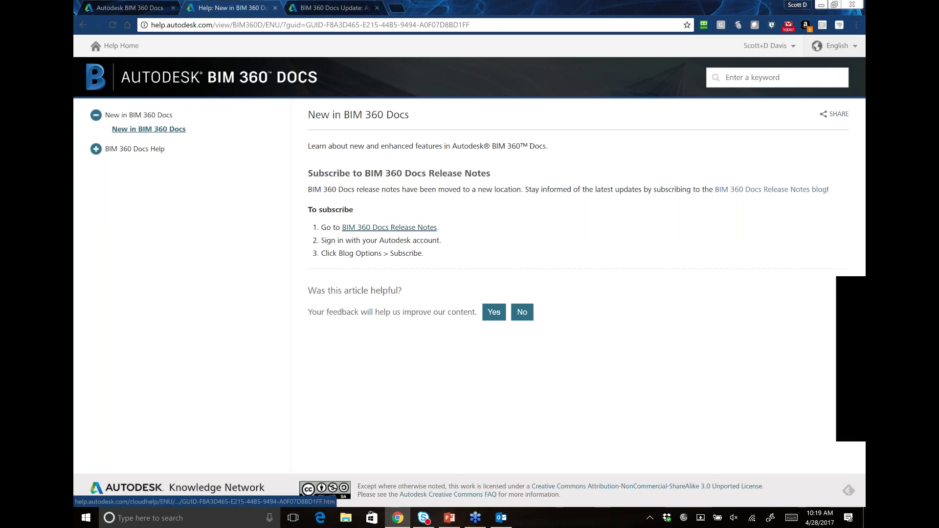
left_click(122, 6)
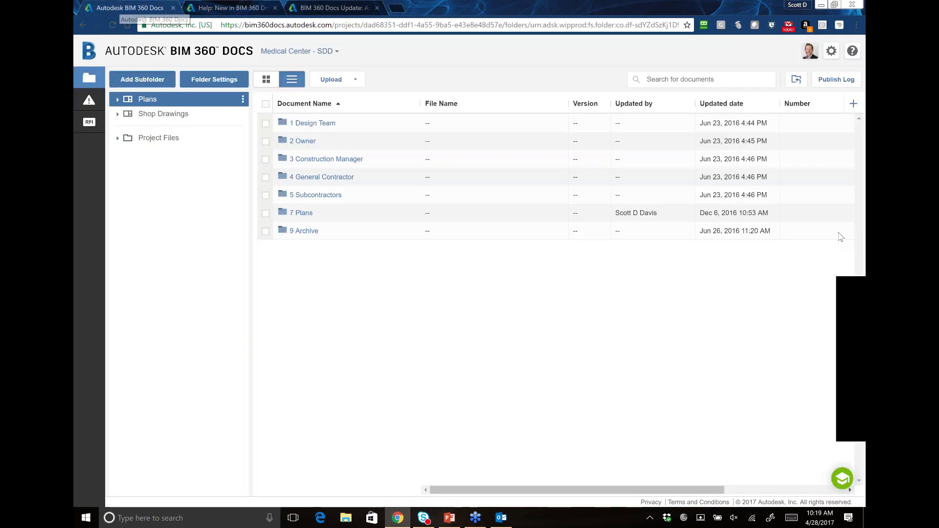
left_click(842, 482)
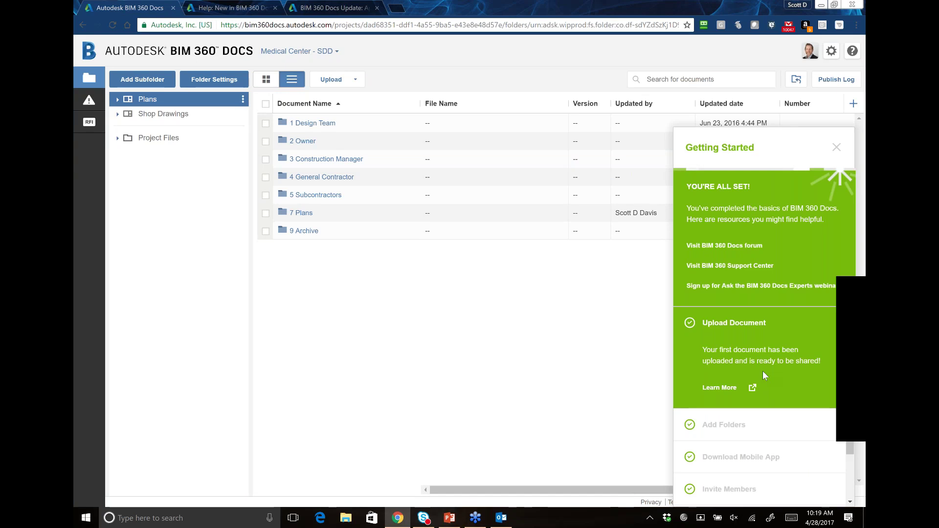
scroll(753, 381, "down", 1)
scroll(752, 380, "down", 1)
scroll(765, 305, "up", 1)
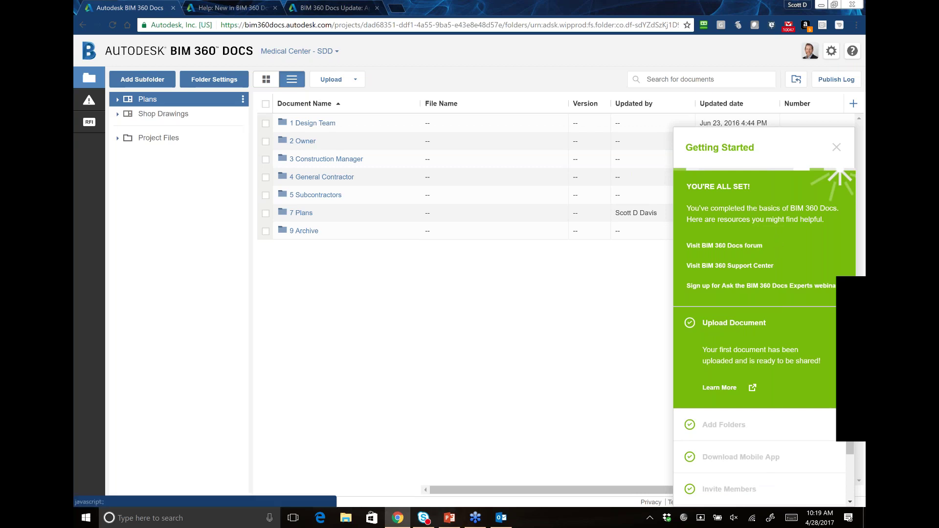
left_click(836, 147)
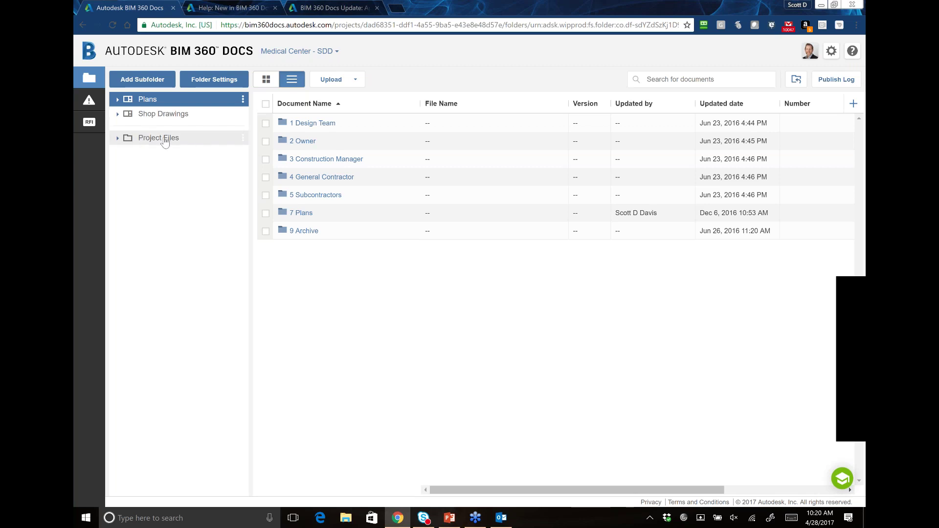
Expand Plans and 1 Design Team, and display the permissions of the 1 Design Team folder.
left_click(118, 100)
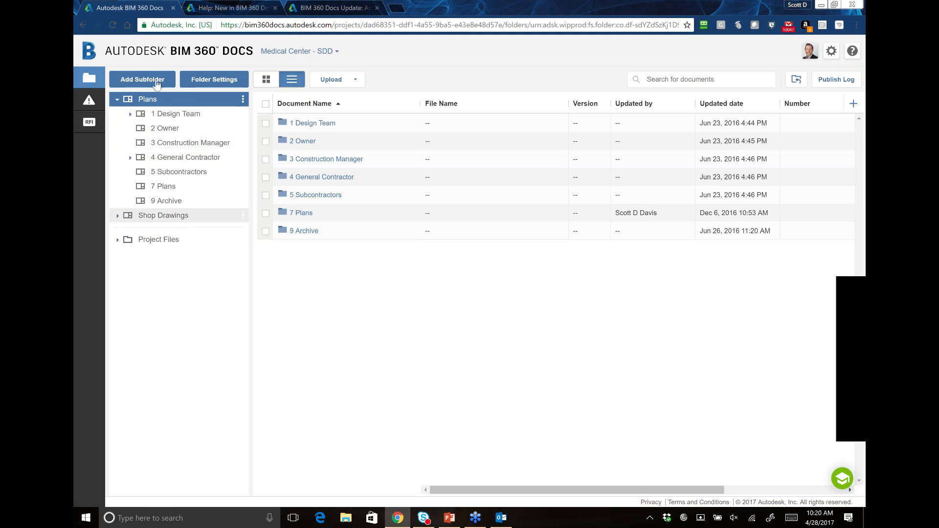
left_click(130, 115)
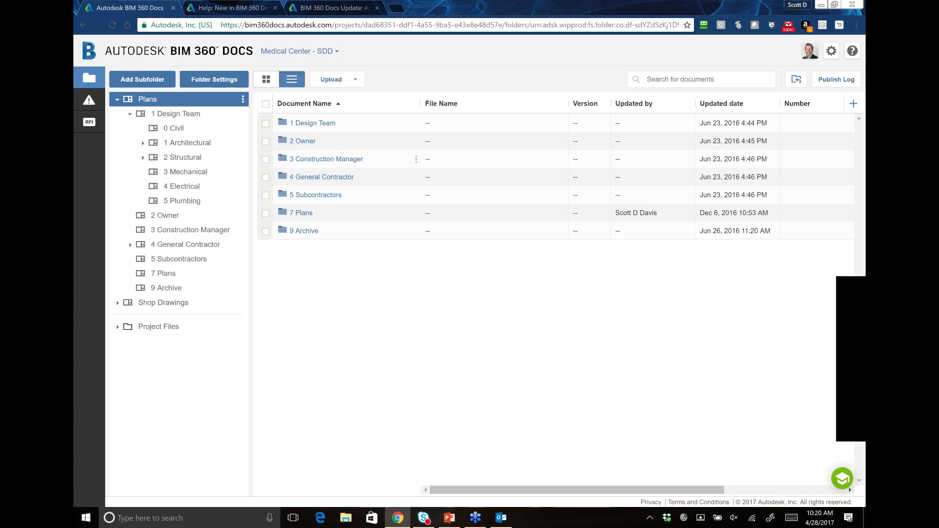
left_click(243, 113)
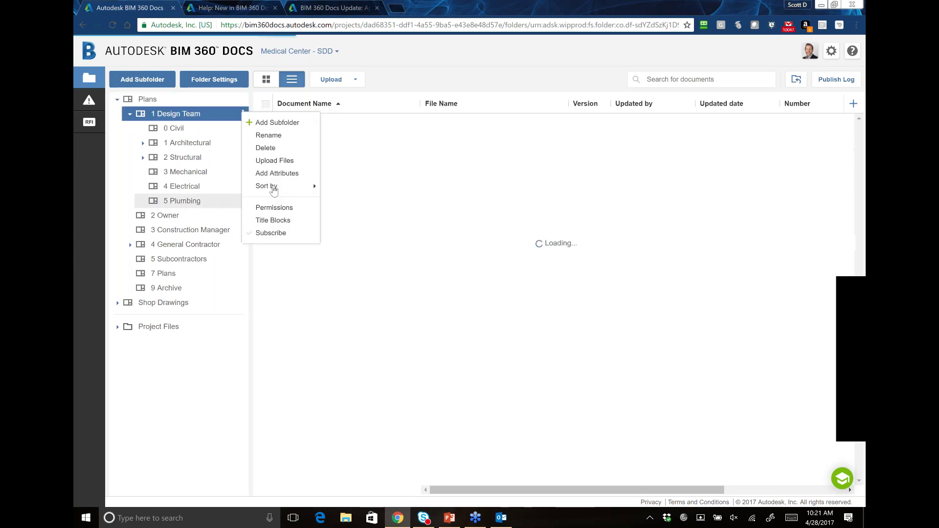
mouse_move(273, 190)
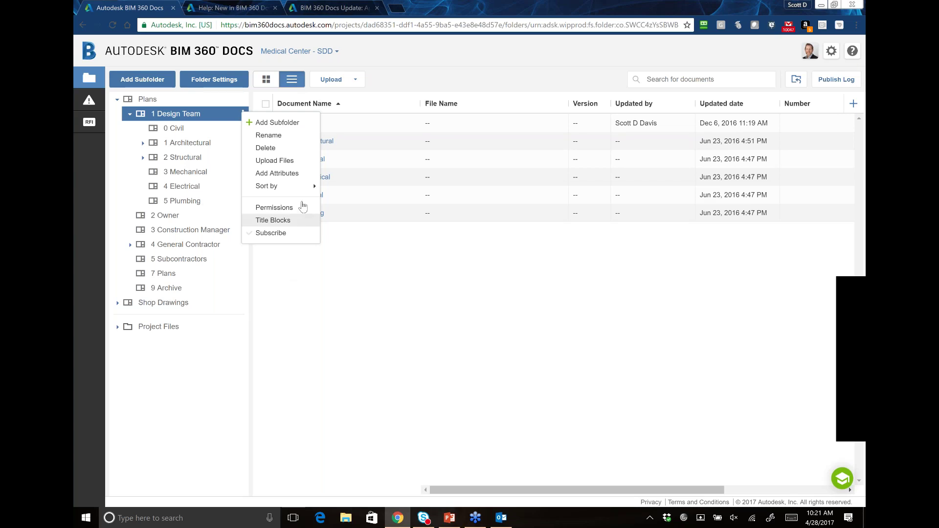
left_click(284, 210)
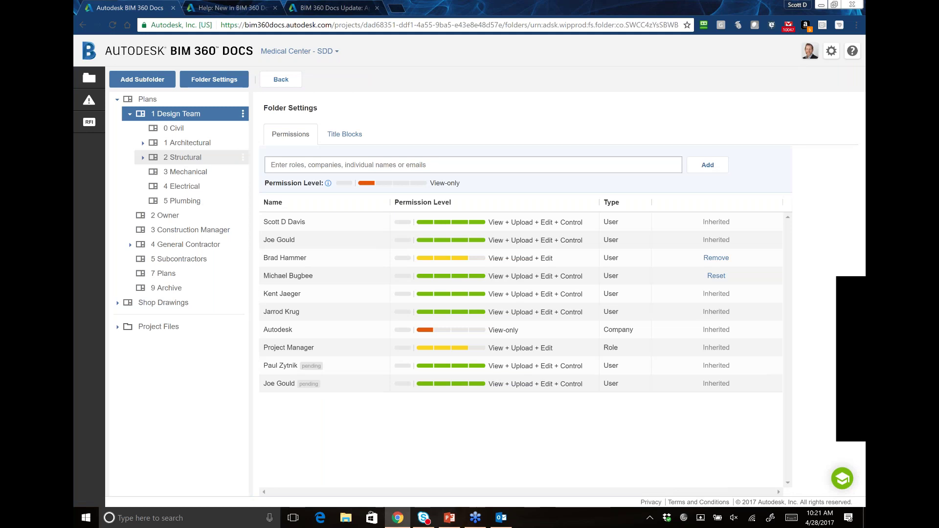
Highlight the Autodesk company entry and the Project Manager role entry in the 1 Design Team permissions list.
left_click_drag(271, 221, 263, 330)
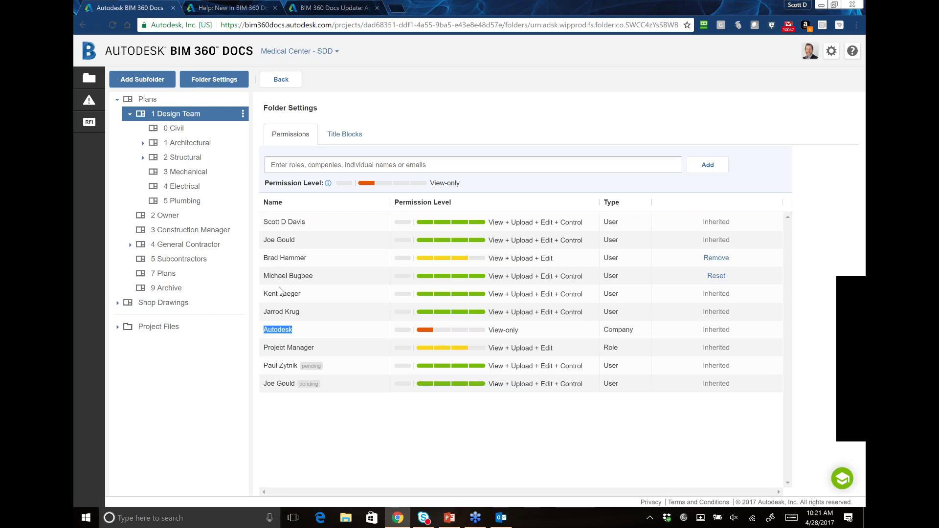
left_click_drag(306, 348, 263, 348)
left_click(277, 474)
Demonstrate the first user's permission levels on 1 Design Team, from Upload-only and View-only through View + Upload to View + Upload + Edit + Control.
left_click(424, 223)
left_click(402, 224)
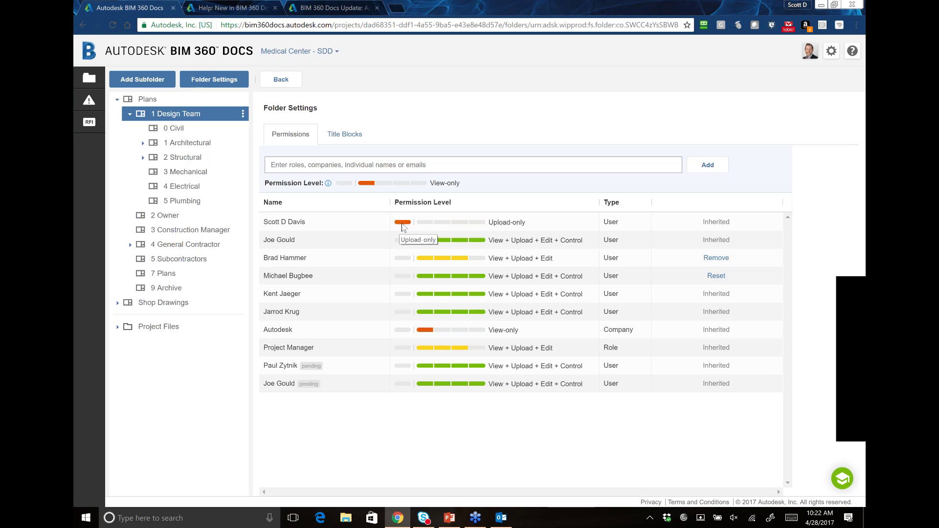
left_click(425, 223)
left_click(441, 223)
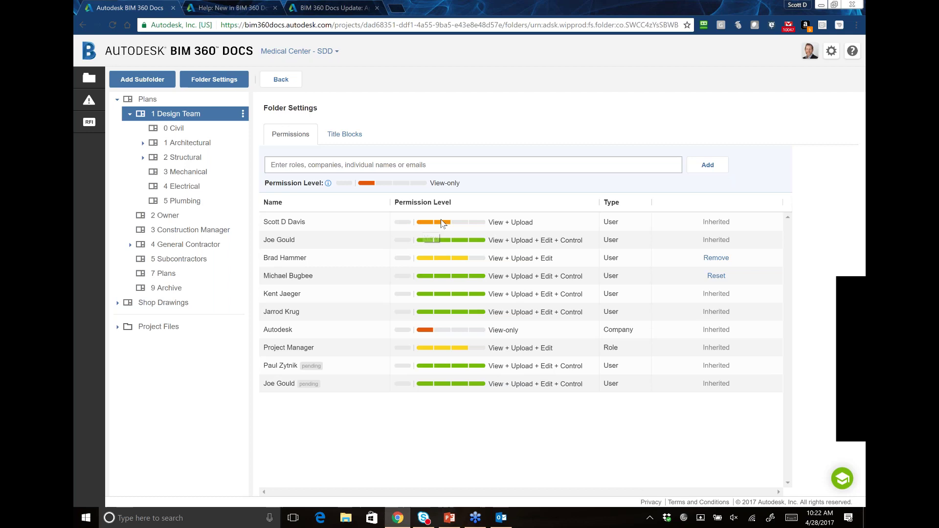
left_click(457, 223)
left_click(477, 224)
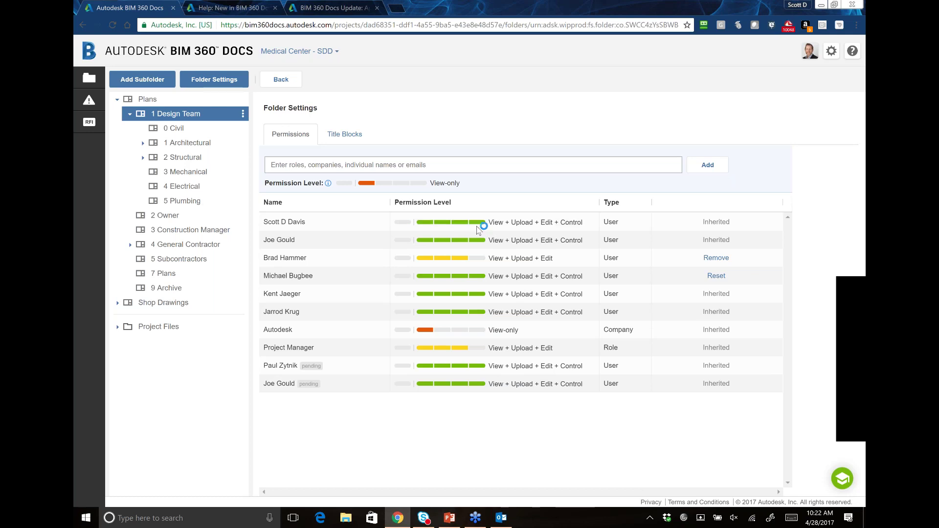
left_click(459, 223)
Review the permissions of the Plans and 1 Architectural folders, and open the Models folder under 1 Architectural.
left_click(160, 102)
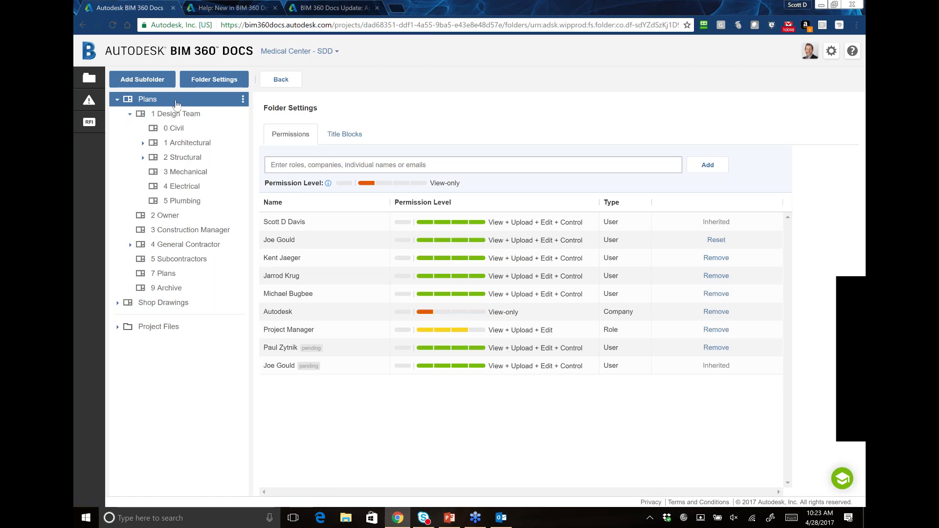
left_click(183, 145)
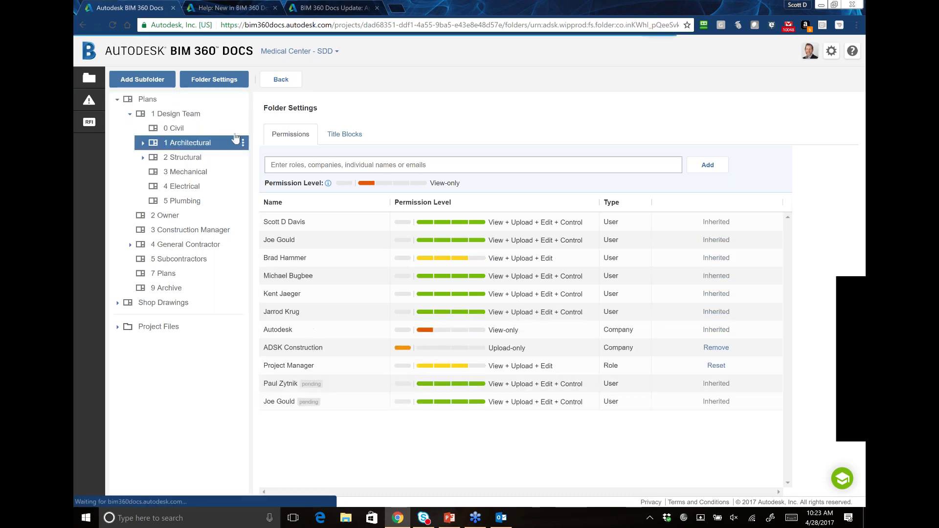
left_click(279, 79)
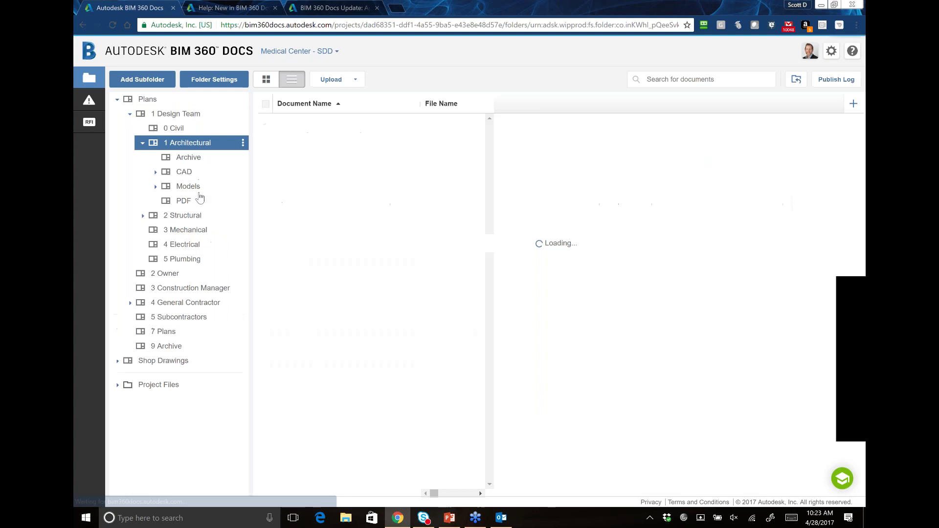
left_click(187, 186)
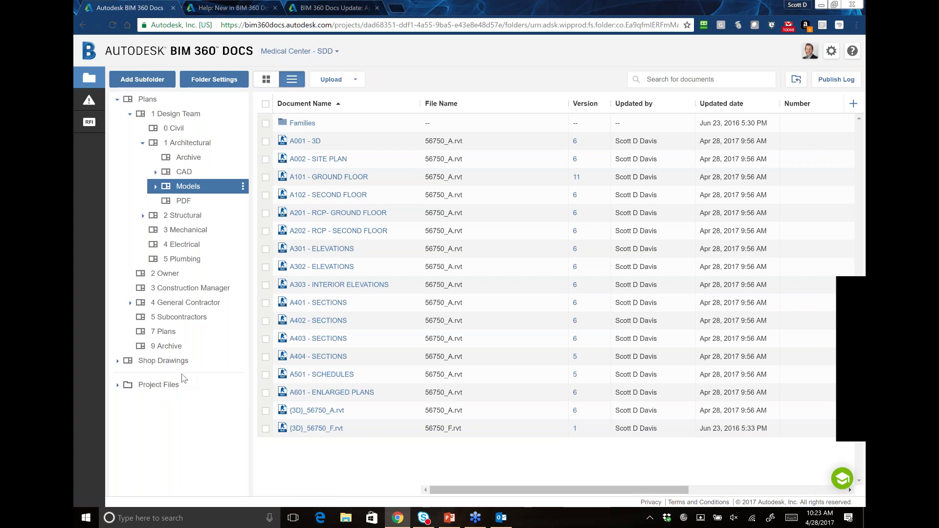
Expand Project Files, look at the folder options for Design Files, and open the Project Files folder.
left_click(117, 385)
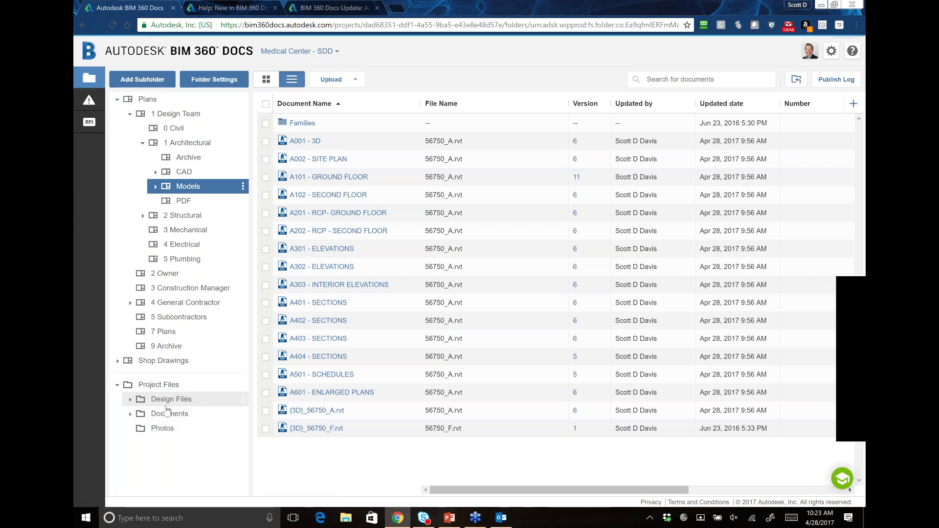
left_click(244, 402)
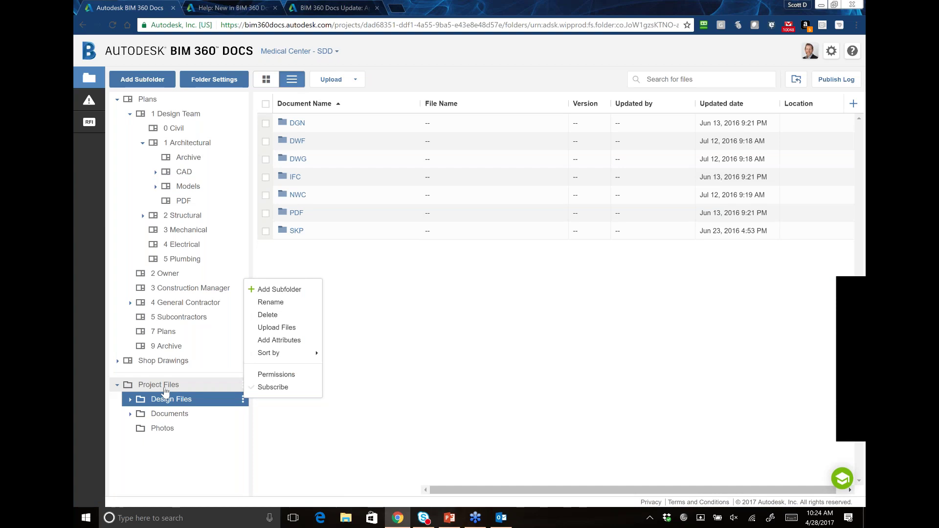
left_click(185, 387)
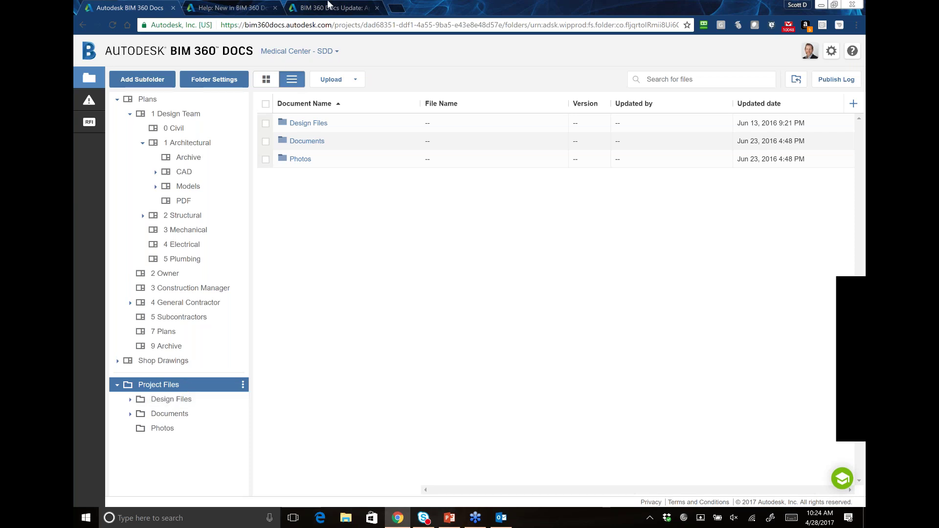
Return to the Plans folder and reopen the Models folder under 1 Architectural.
left_click(147, 99)
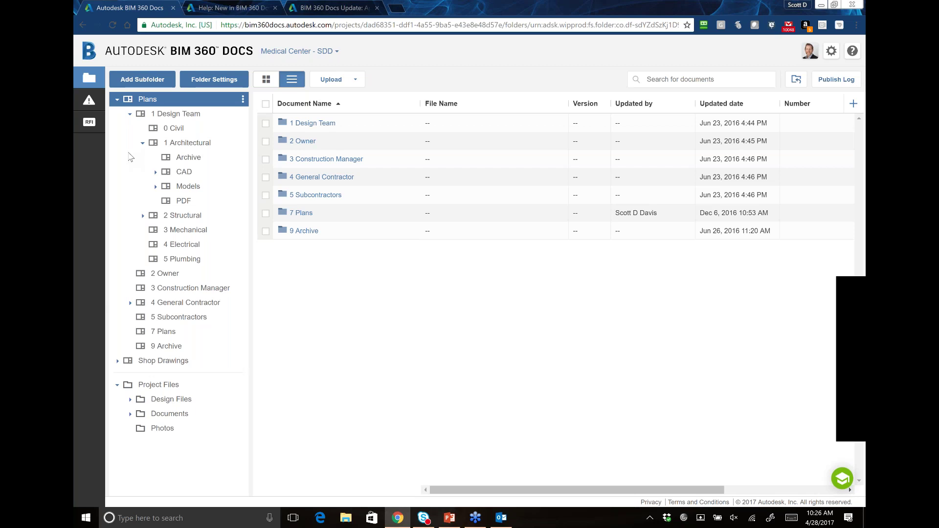
left_click(188, 186)
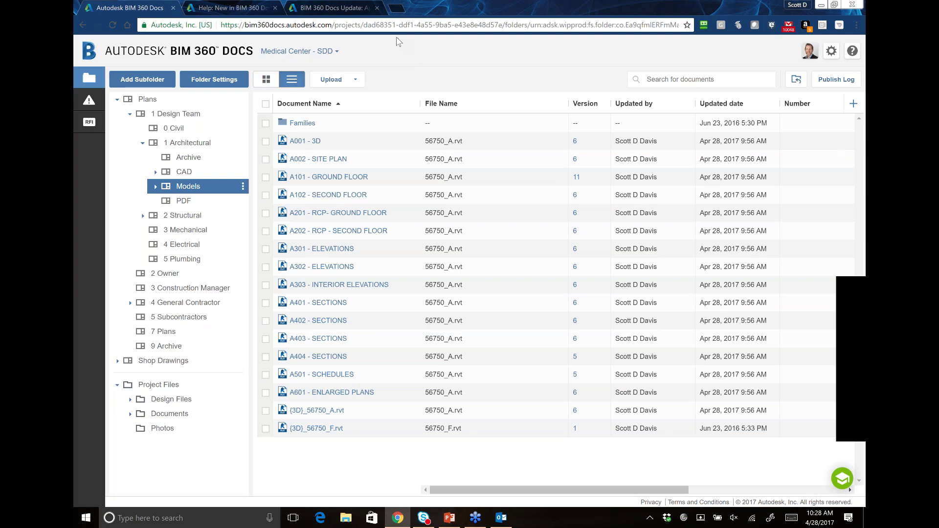
Look at the project's help options and display the New in BIM 360 Docs help page.
left_click(219, 11)
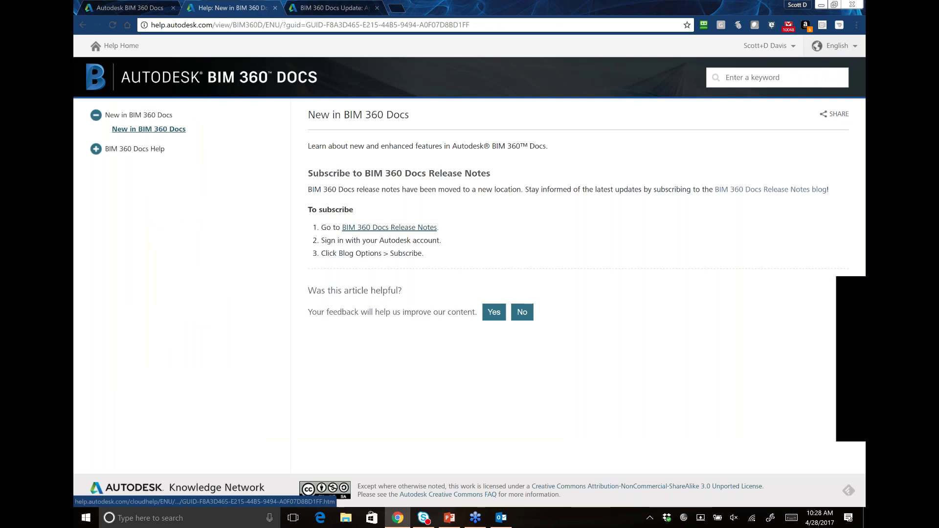
left_click(114, 7)
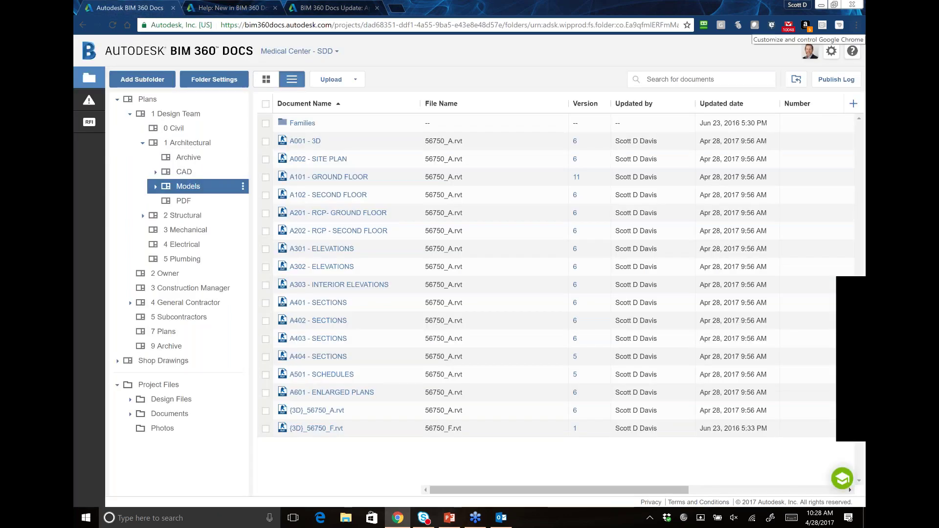
left_click(852, 50)
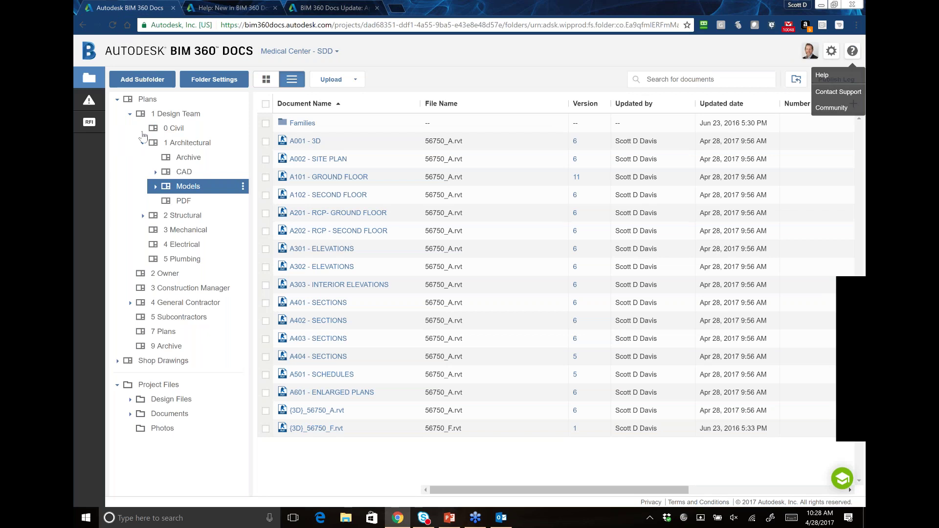
key("ctrl+Tab")
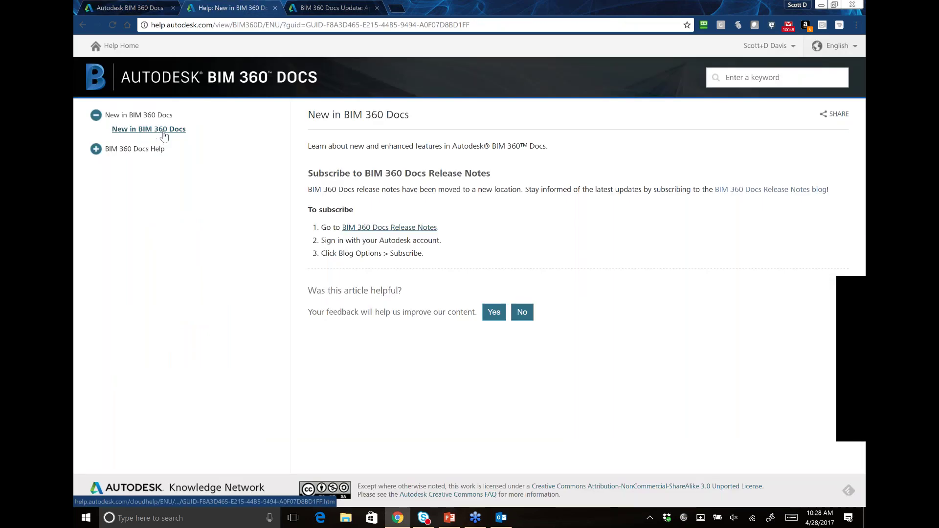
Switch to the BIM 360 Docs Update: April 27, 2017 release notes and read the PDF Drawing Upload section.
left_click(345, 8)
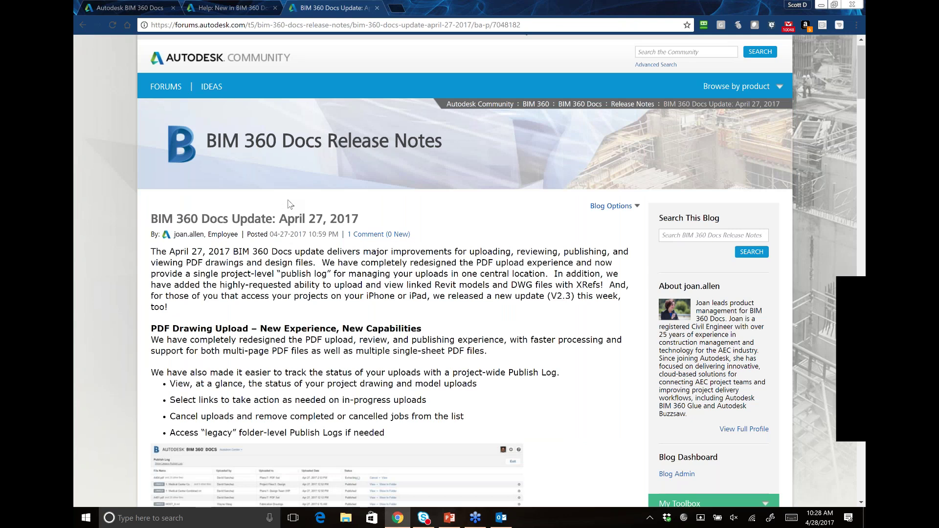
scroll(342, 207, "down", 1)
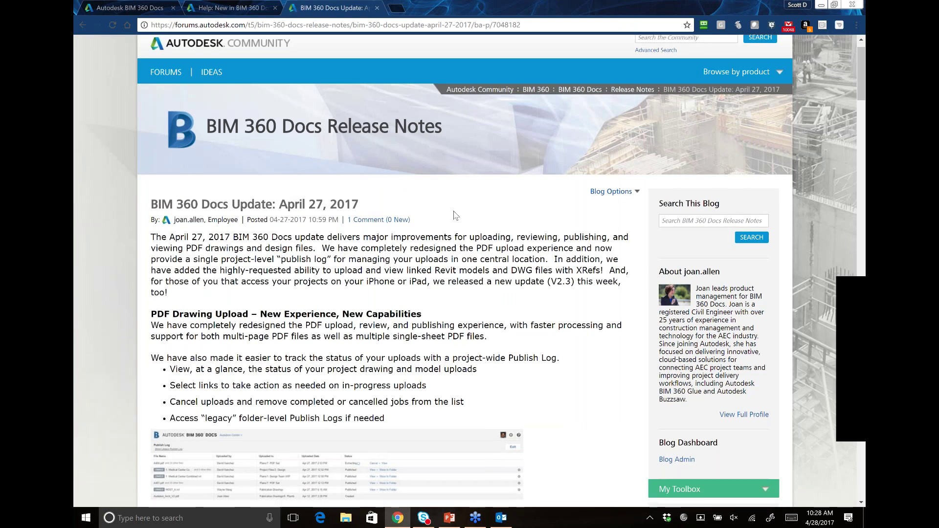
scroll(455, 215, "down", 3)
scroll(171, 209, "down", 1)
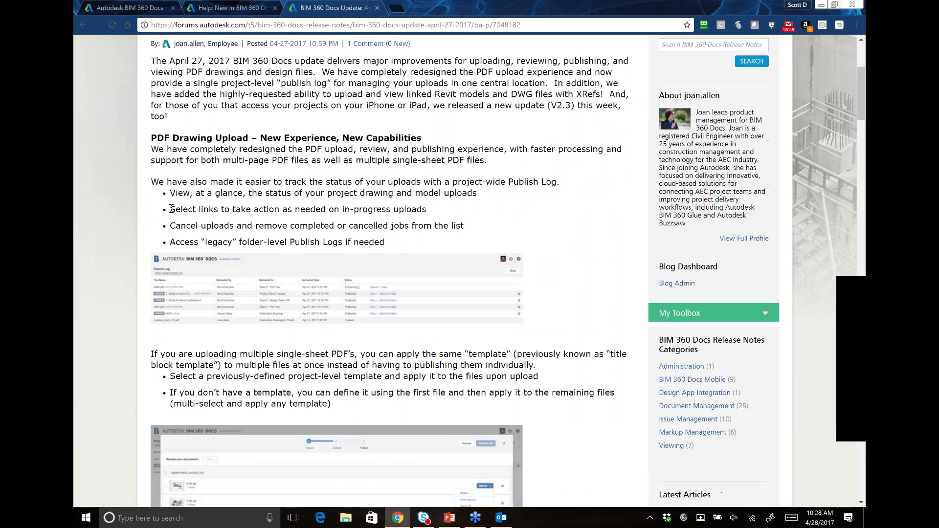
scroll(387, 204, "down", 1)
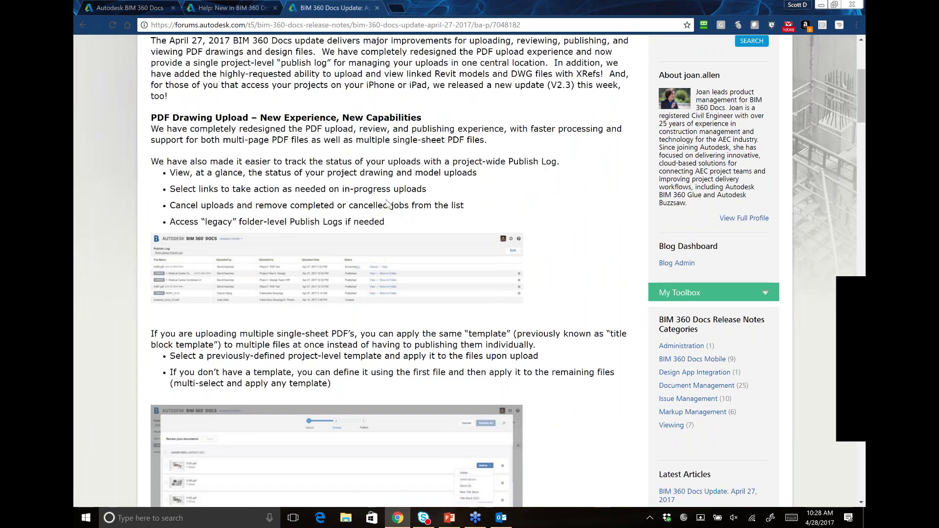
scroll(388, 203, "down", 1)
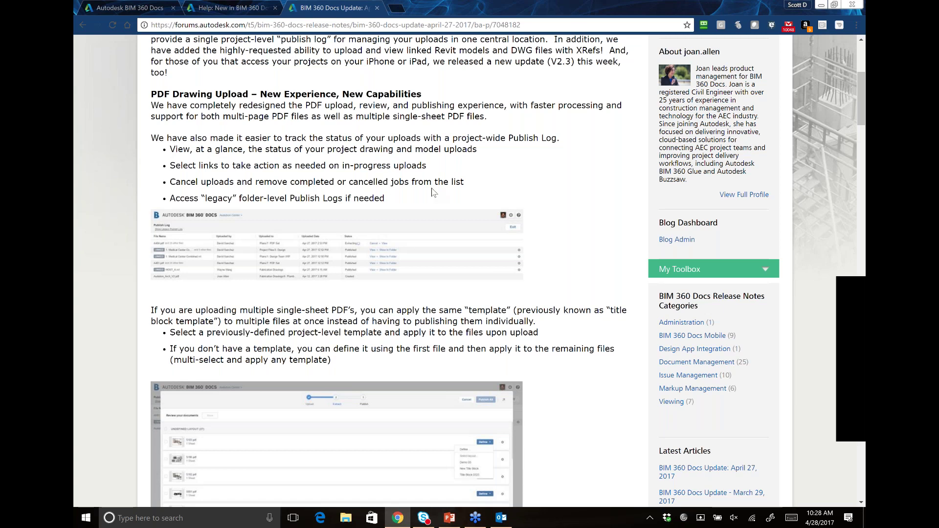
scroll(433, 192, "down", 1)
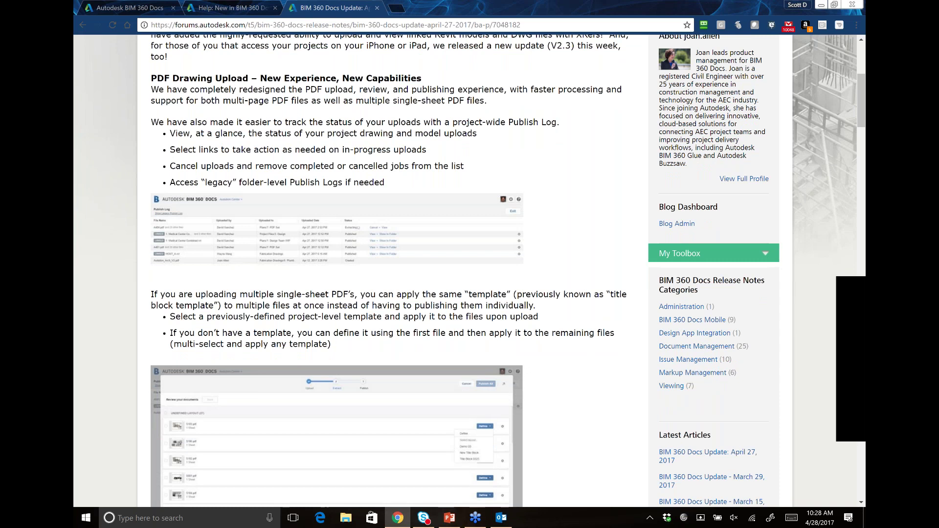
scroll(434, 192, "down", 1)
scroll(433, 192, "down", 3)
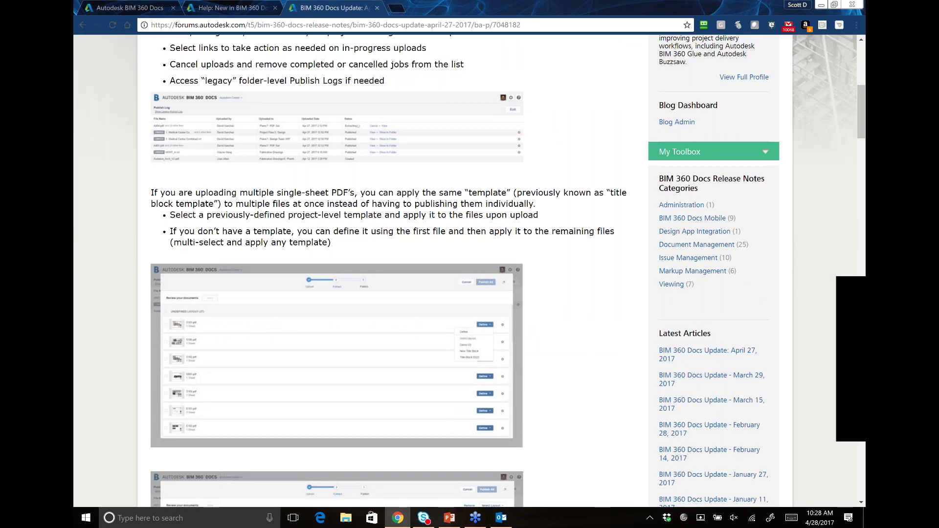
Examine the enlarged screenshot of applying a template to multiple single-sheet PDFs, and close it.
scroll(278, 223, "down", 3)
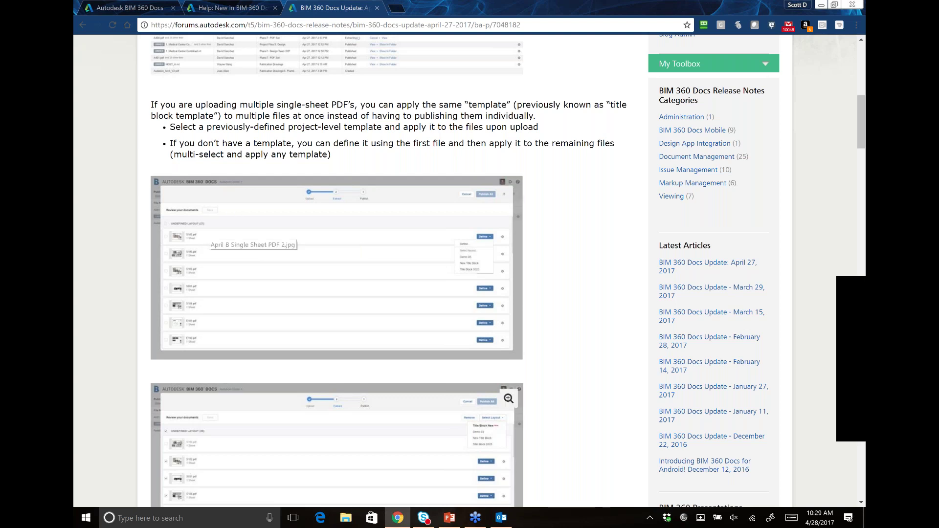
scroll(265, 230, "down", 1)
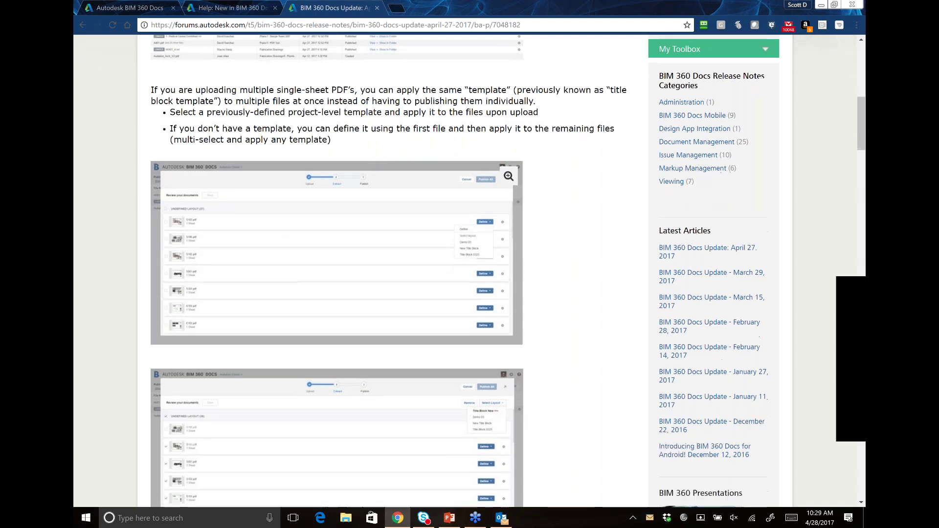
left_click(276, 237)
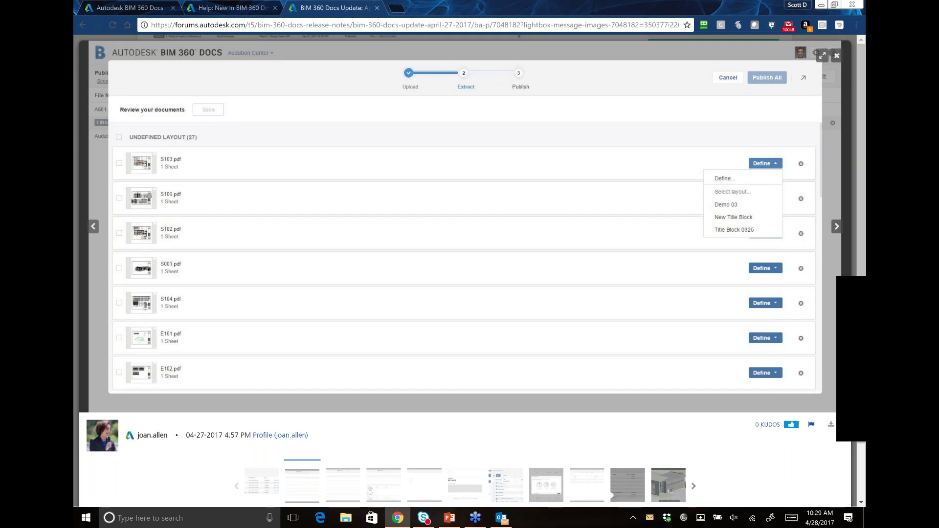
left_click(463, 293)
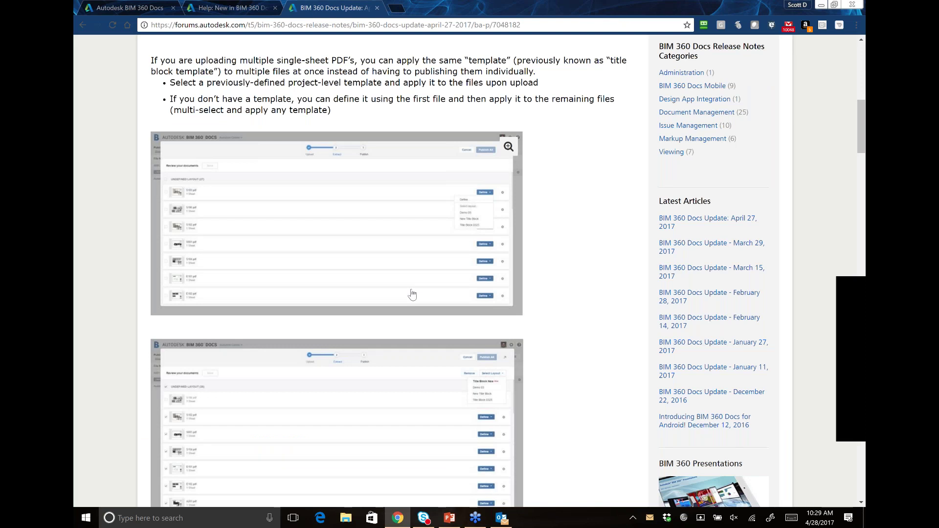
Read the Linked File Upload section of the release notes and highlight "Revit linked files" in its heading.
scroll(412, 293, "down", 4)
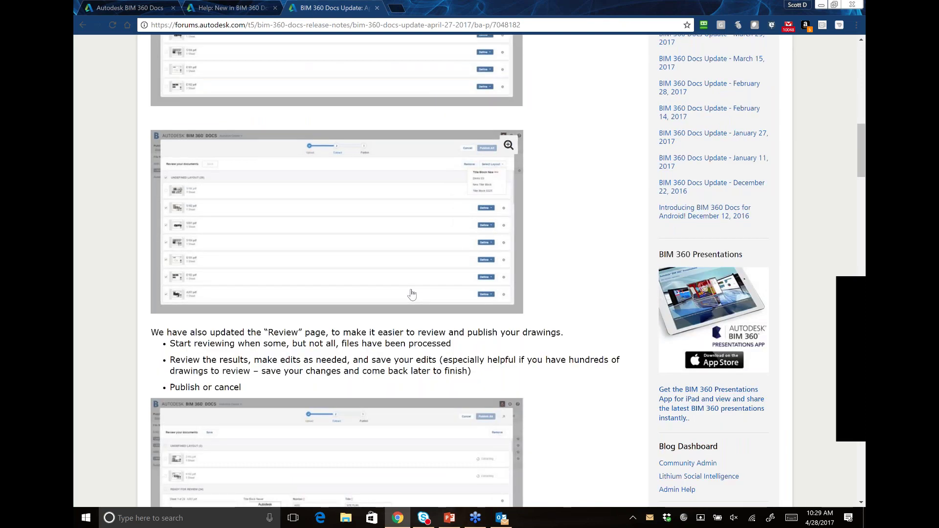
scroll(412, 293, "down", 10)
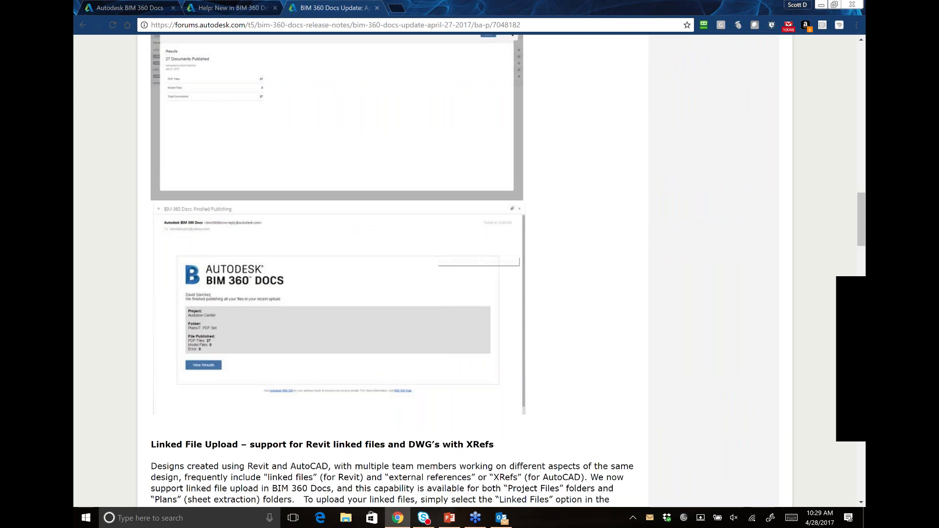
scroll(206, 166, "down", 4)
scroll(206, 166, "down", 2)
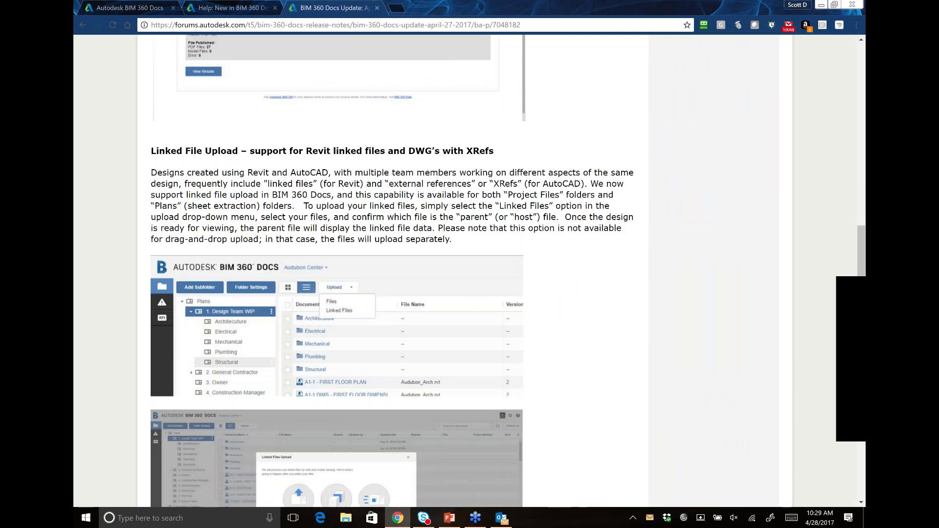
scroll(264, 147, "down", 1)
left_click_drag(156, 107, 264, 110)
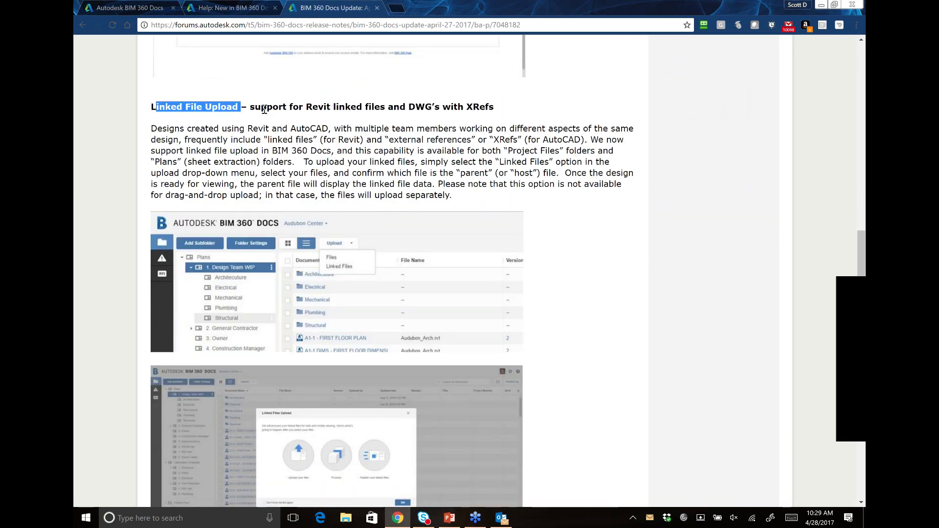
left_click(264, 110)
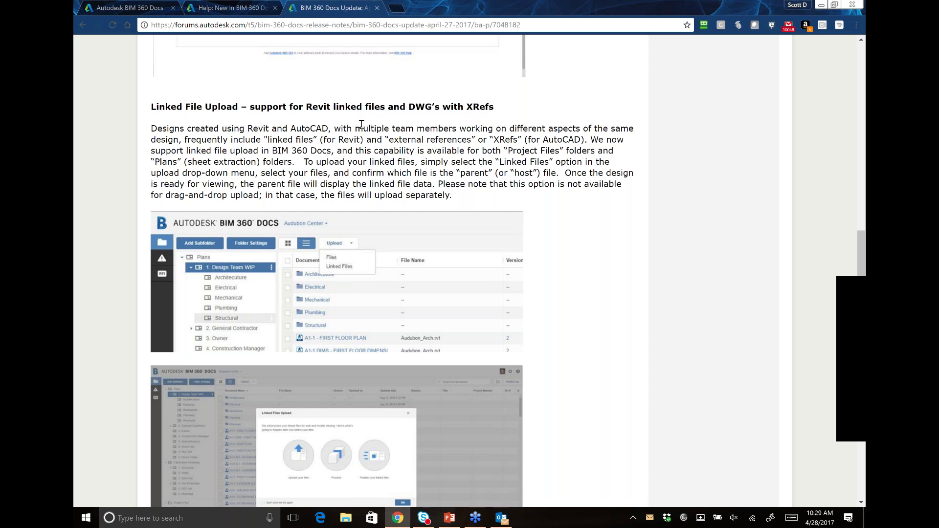
left_click_drag(306, 106, 386, 106)
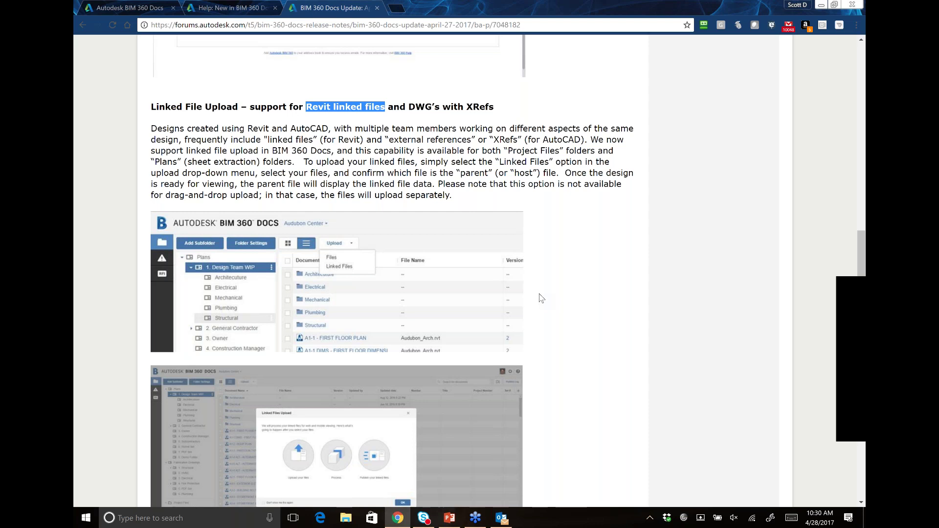
Look through the linked file upload screenshots, enlarge the one showing the parent file choice, and close it.
scroll(541, 299, "down", 1)
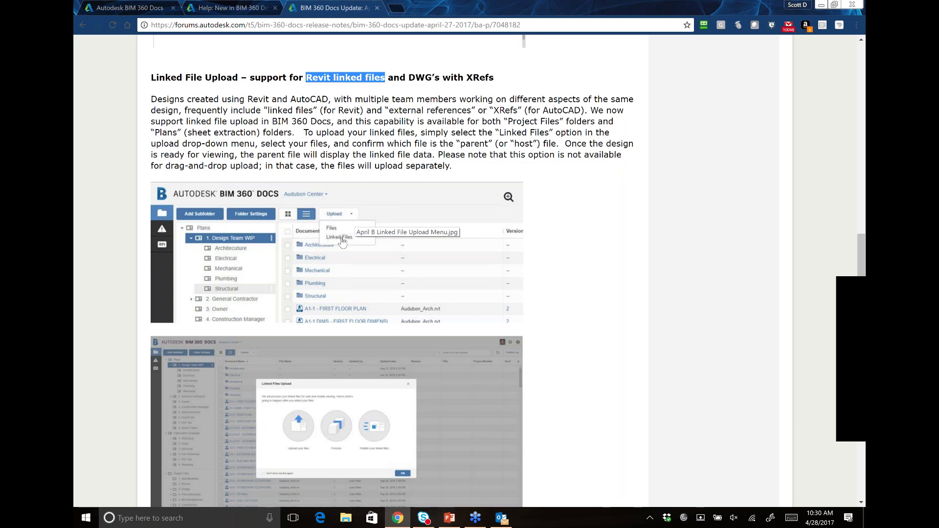
scroll(342, 242, "down", 1)
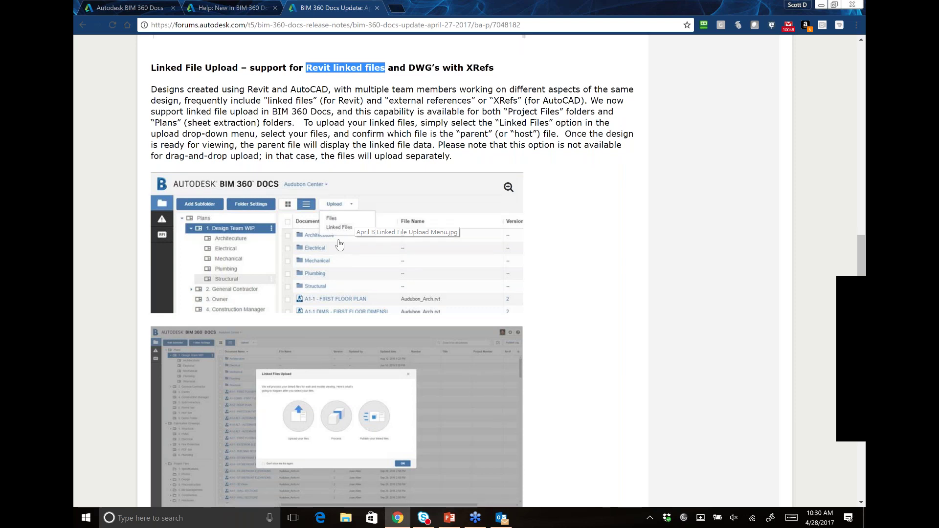
scroll(340, 243, "down", 4)
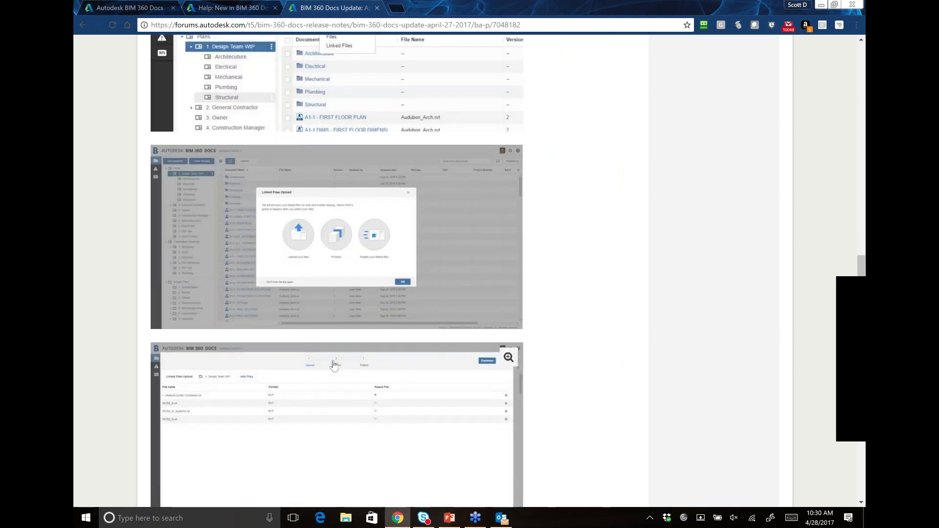
scroll(334, 366, "down", 2)
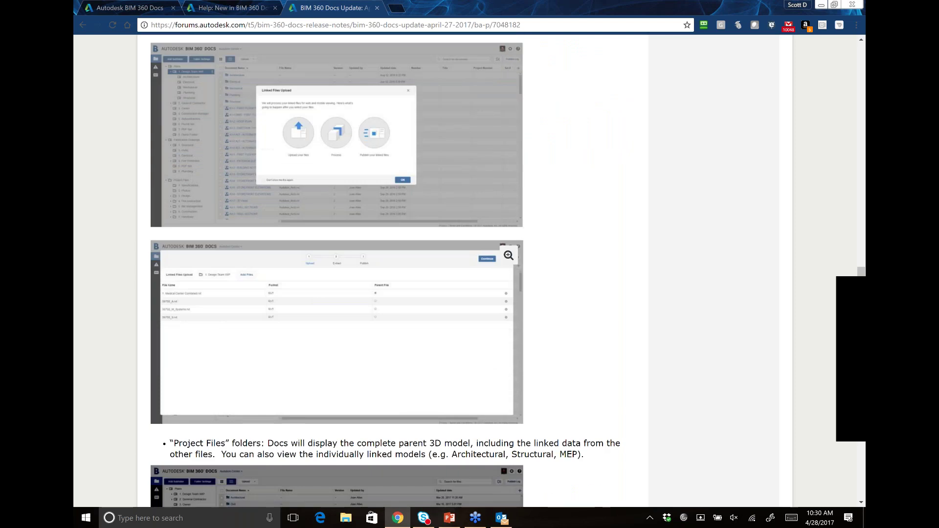
left_click(351, 319)
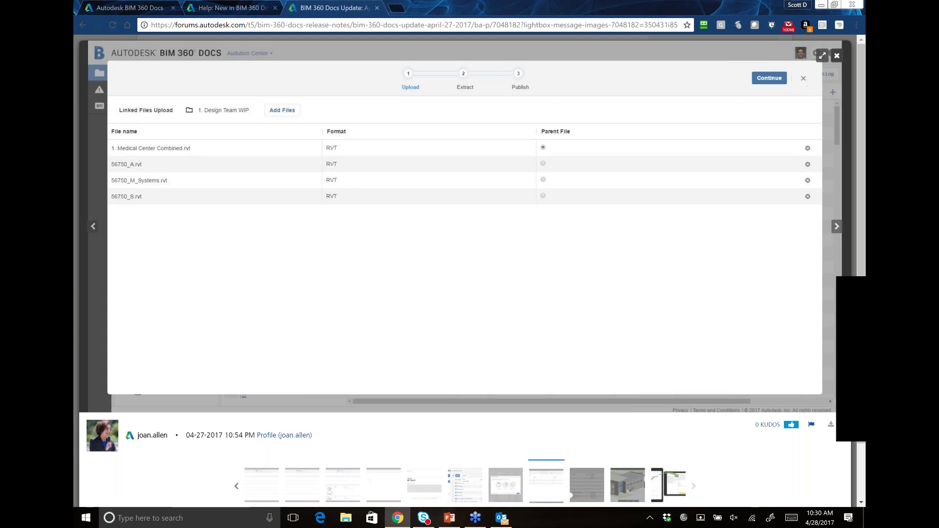
left_click(836, 56)
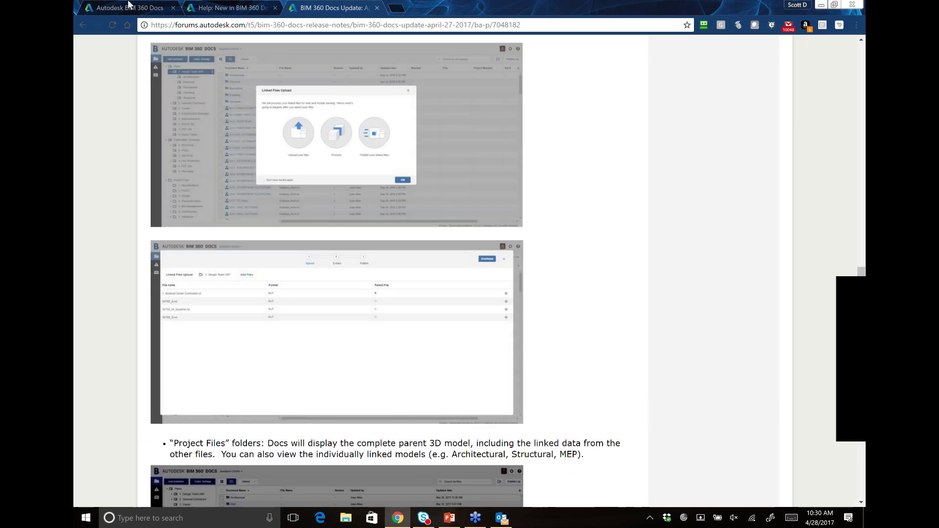
scroll(798, 90, "up", 1)
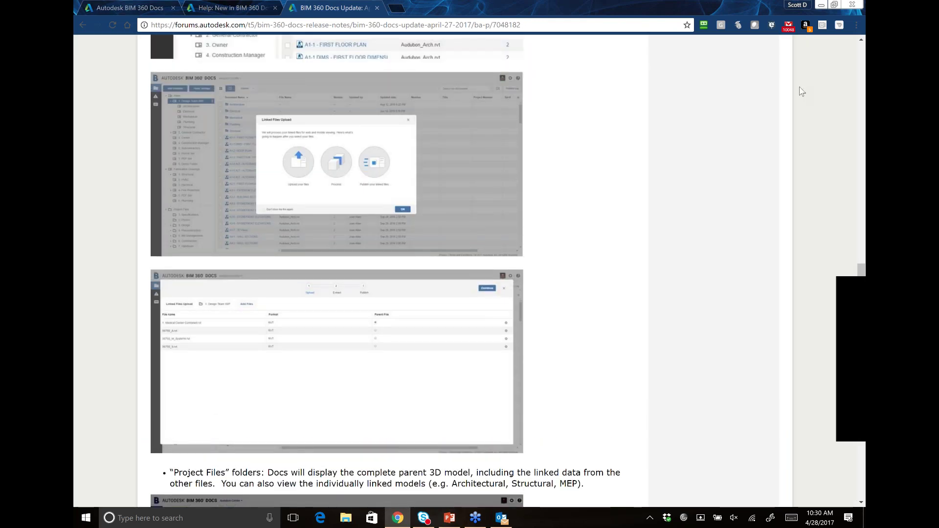
Return to the Medical Center - SDD project, review its Publish Log, and exit the log.
left_click(130, 8)
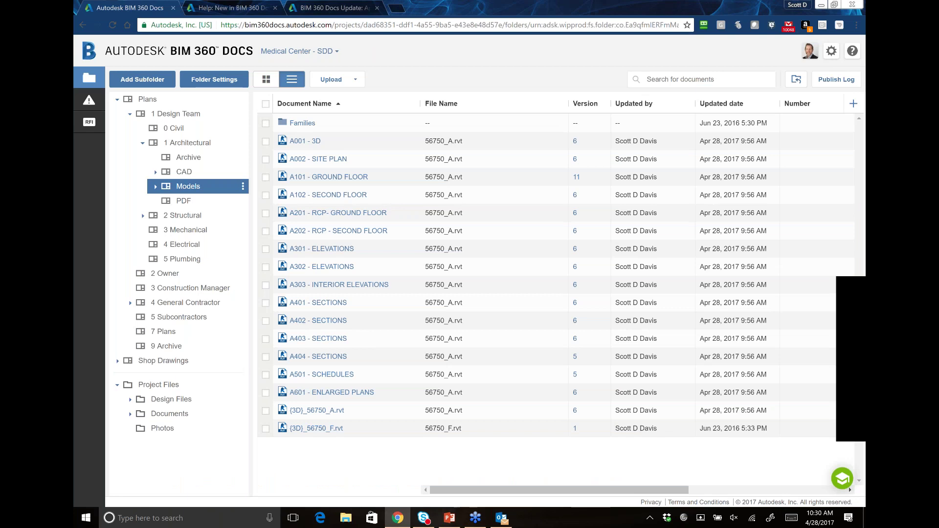
left_click(837, 79)
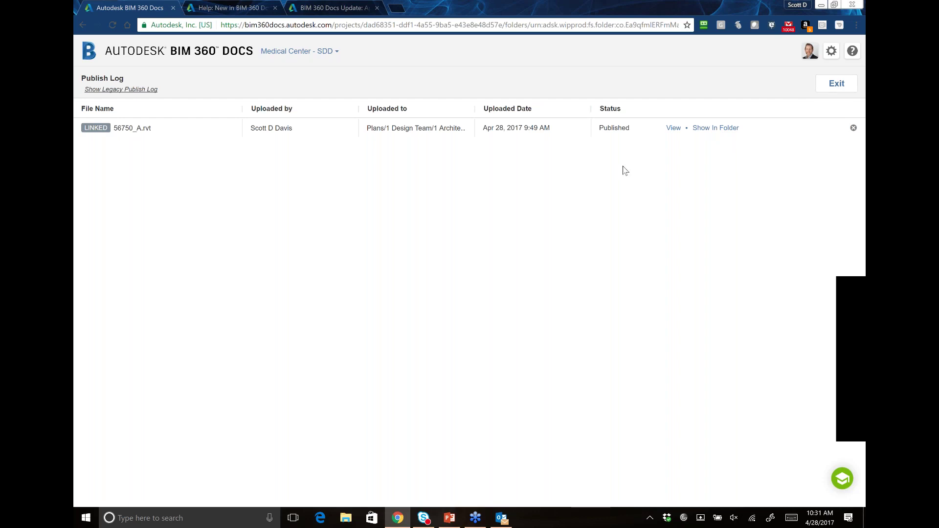
left_click(837, 85)
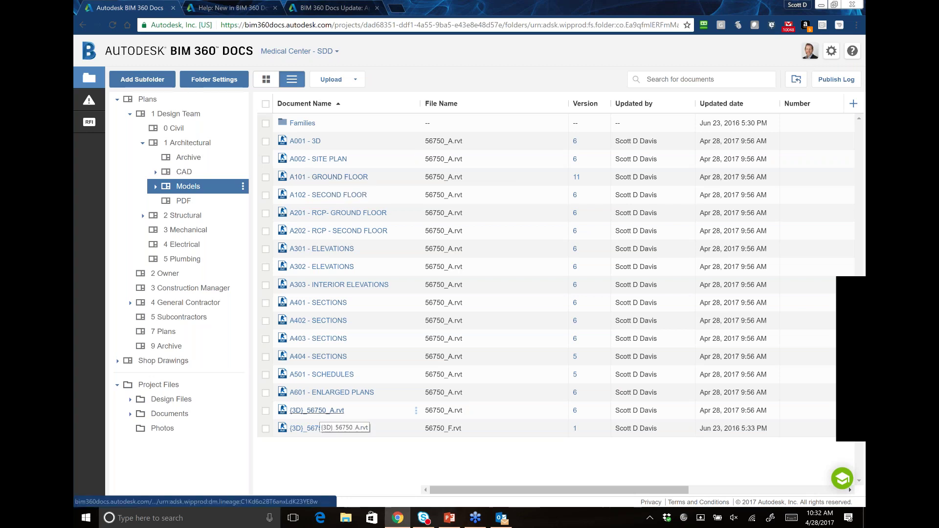
Open the A102 - SECOND FLOOR sheet from the Models folder and hide all its markups, issues and RFIs.
left_click(331, 196)
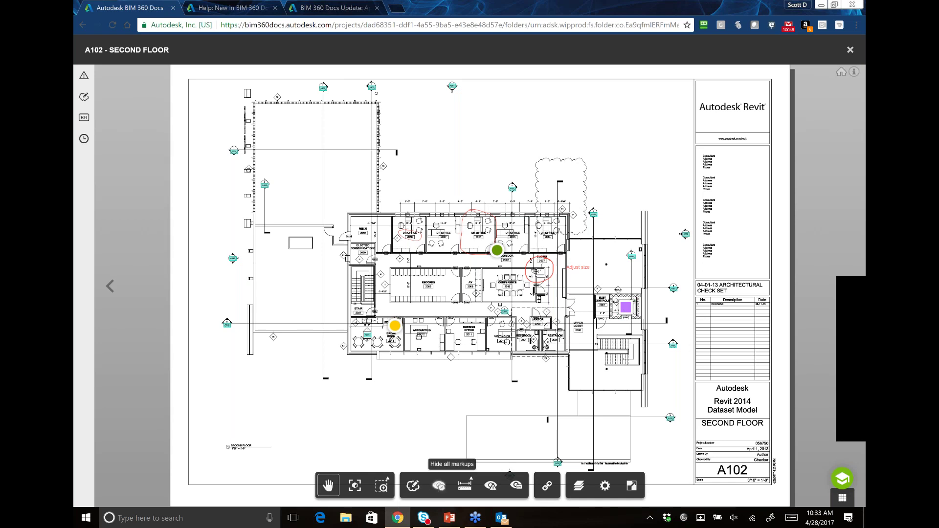
left_click(439, 485)
left_click(491, 485)
left_click(516, 485)
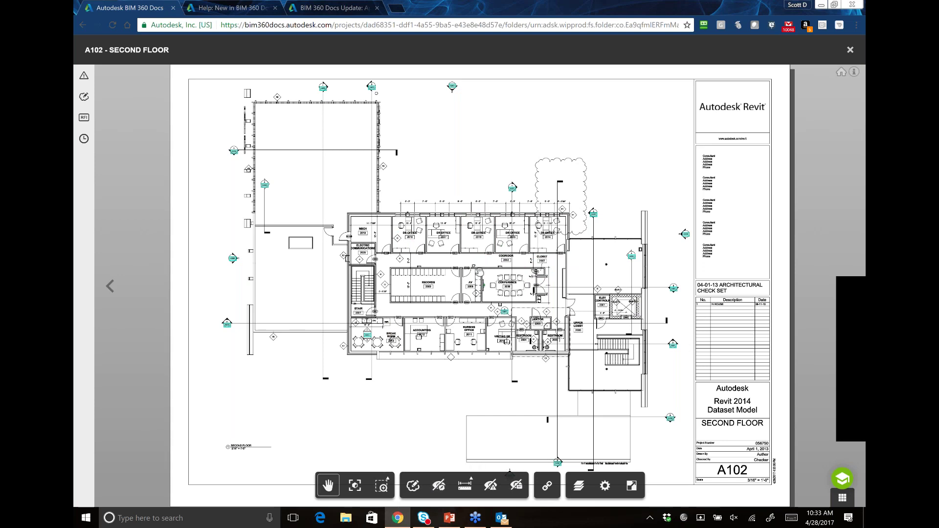
Examine the floor plan up close around DR OFFICE 2015 and the neighbouring offices.
scroll(493, 273, "up", 1)
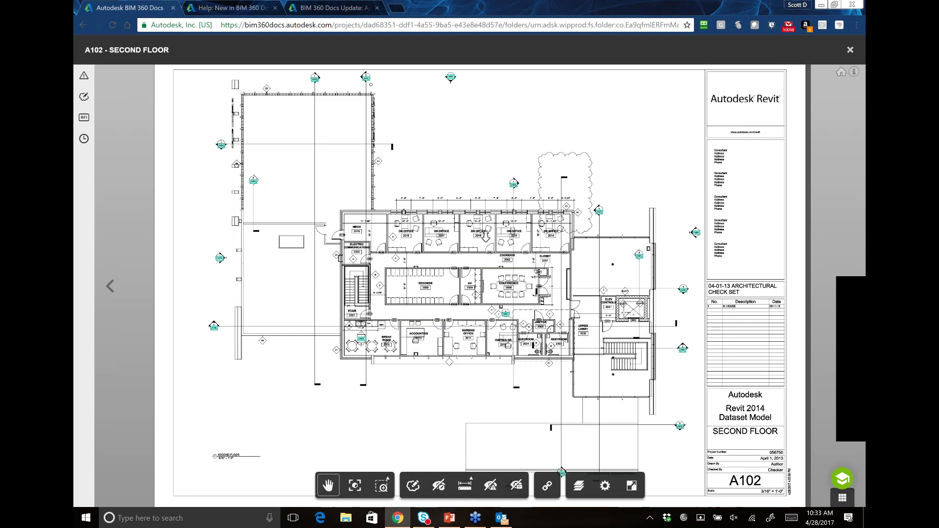
scroll(486, 237, "up", 2)
scroll(507, 228, "up", 4)
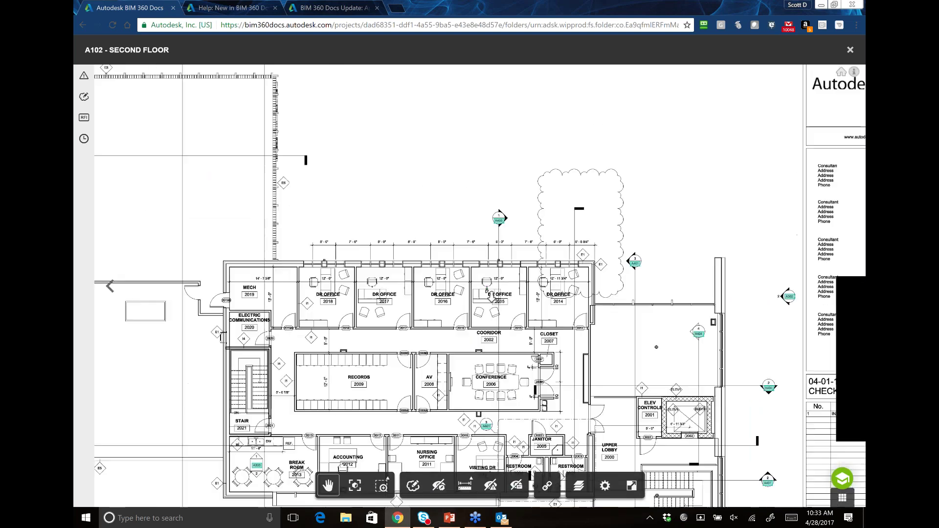
scroll(491, 296, "up", 10)
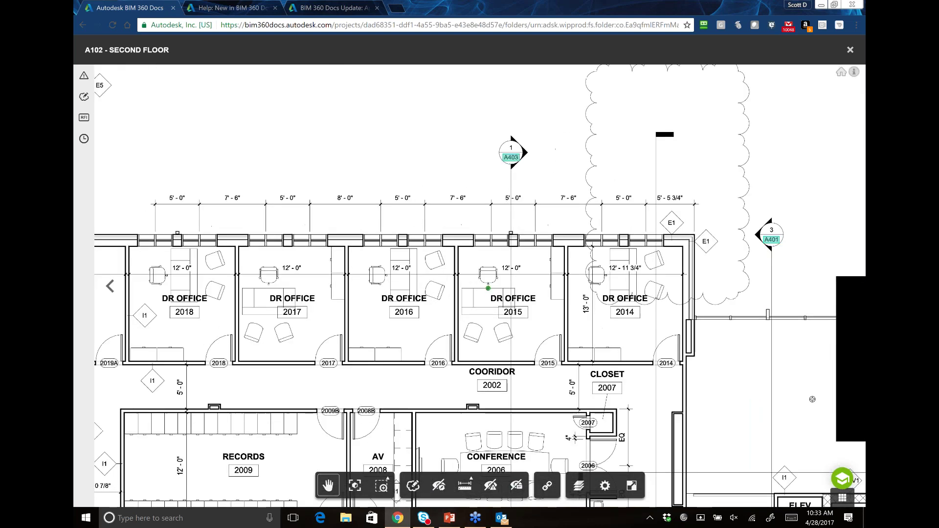
scroll(489, 293, "up", 3)
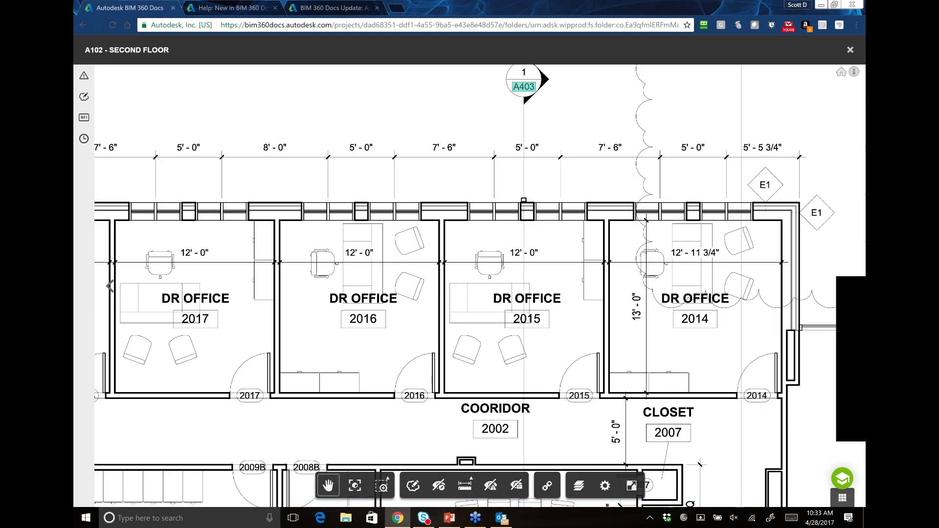
left_click_drag(477, 297, 424, 314)
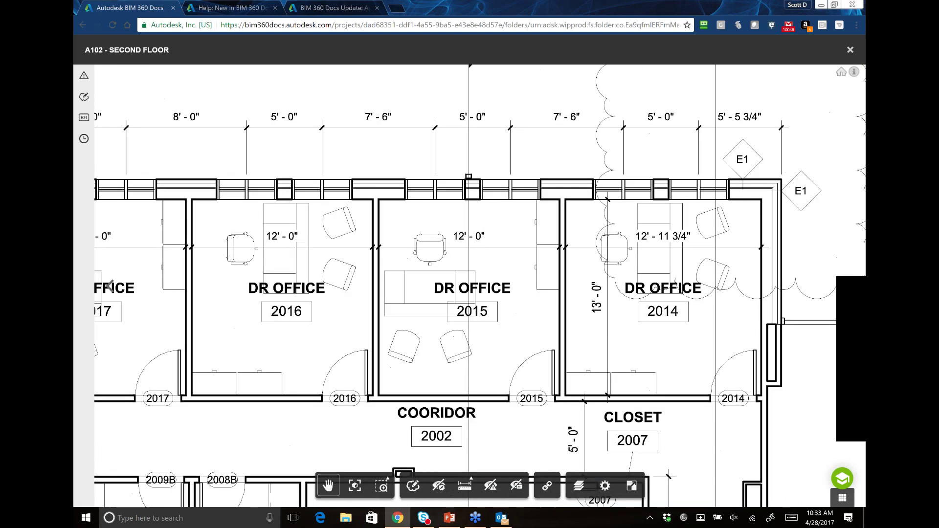
scroll(423, 314, "up", 2)
scroll(423, 314, "down", 1)
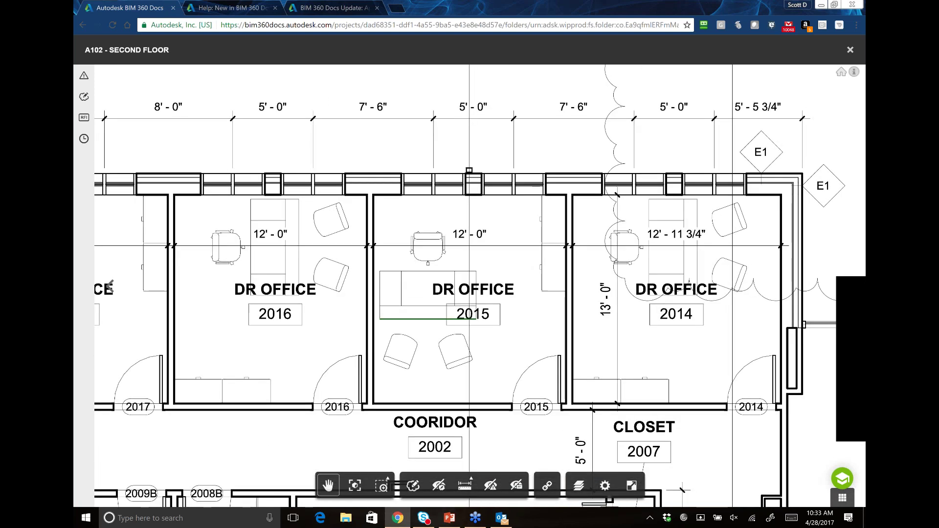
Examine the second-floor plan from DR OFFICE 2014 down to the nursing office and restrooms, ending on the wider room layout.
left_click_drag(458, 298, 316, 301)
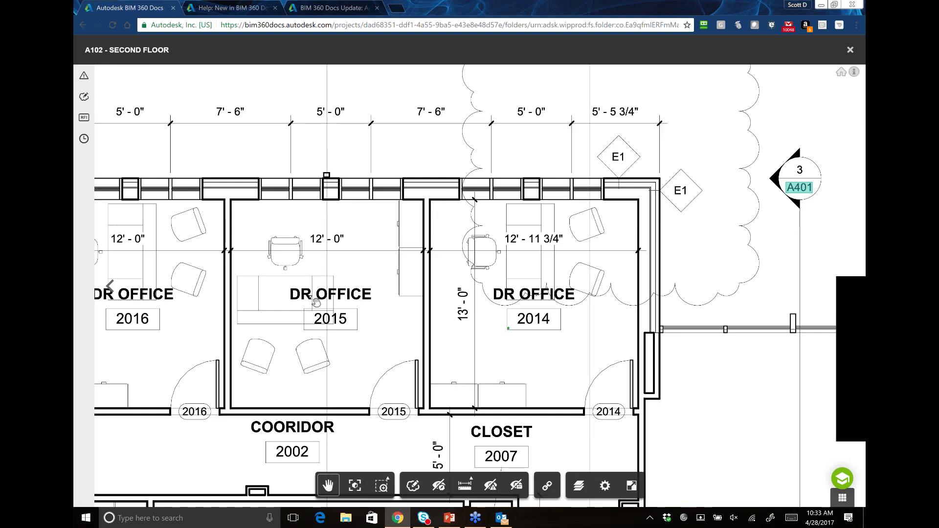
left_click_drag(826, 298, 574, 218)
left_click_drag(484, 365, 533, 248)
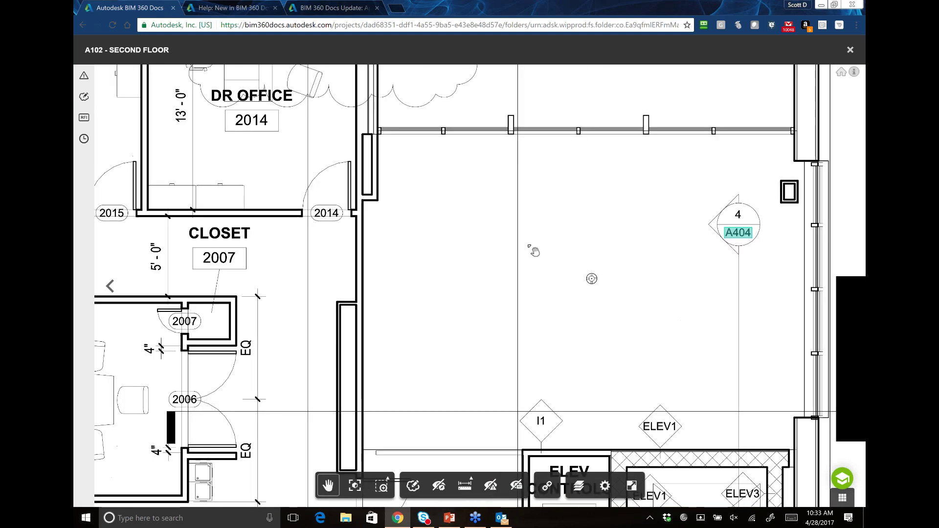
left_click_drag(274, 406, 621, 183)
left_click_drag(483, 353, 571, 167)
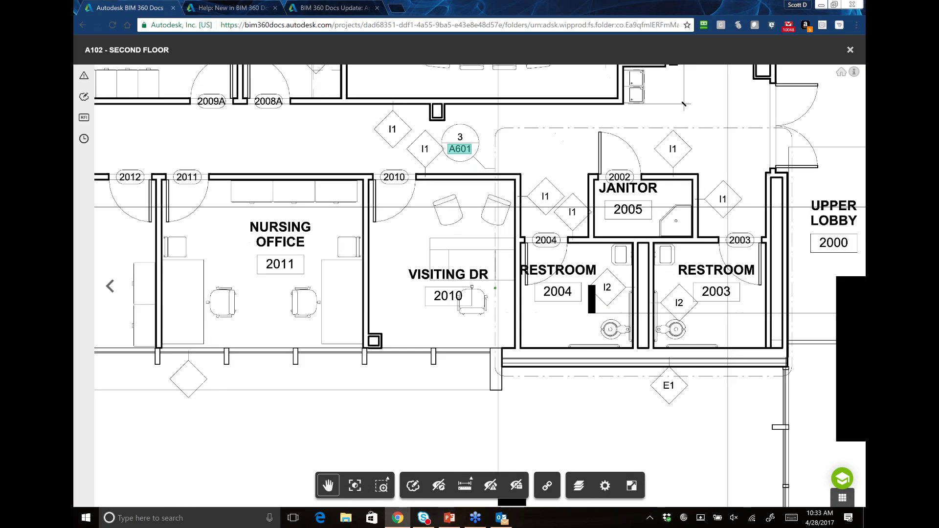
scroll(494, 291, "down", 2)
scroll(487, 300, "down", 1)
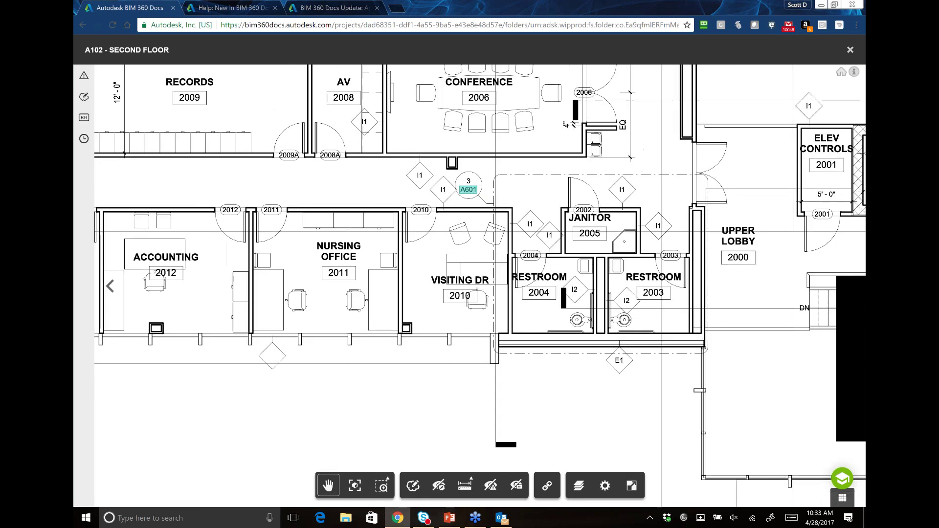
scroll(495, 291, "down", 1)
scroll(495, 291, "down", 1)
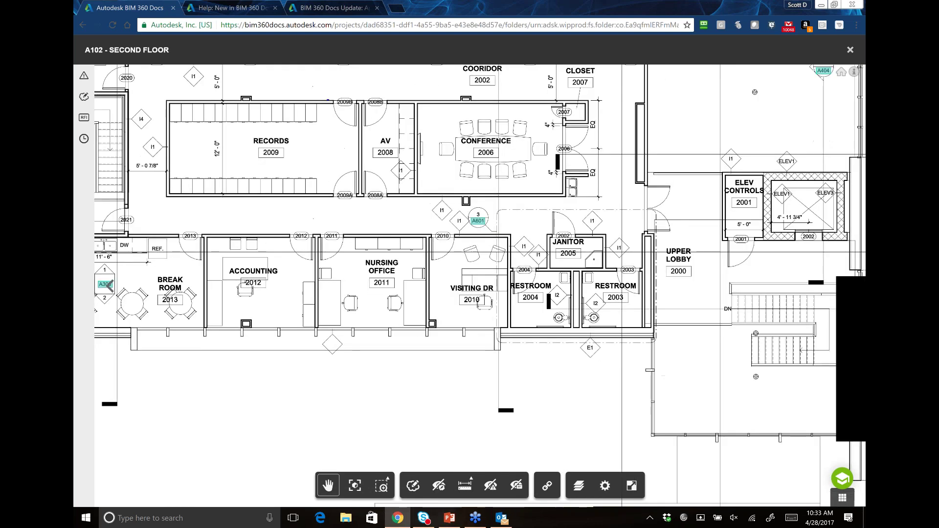
scroll(495, 290, "down", 1)
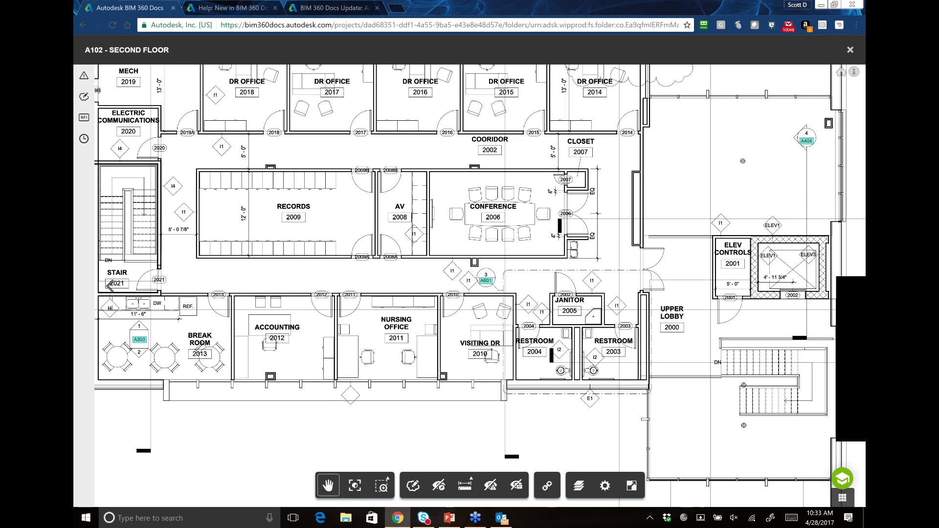
scroll(538, 292, "down", 1)
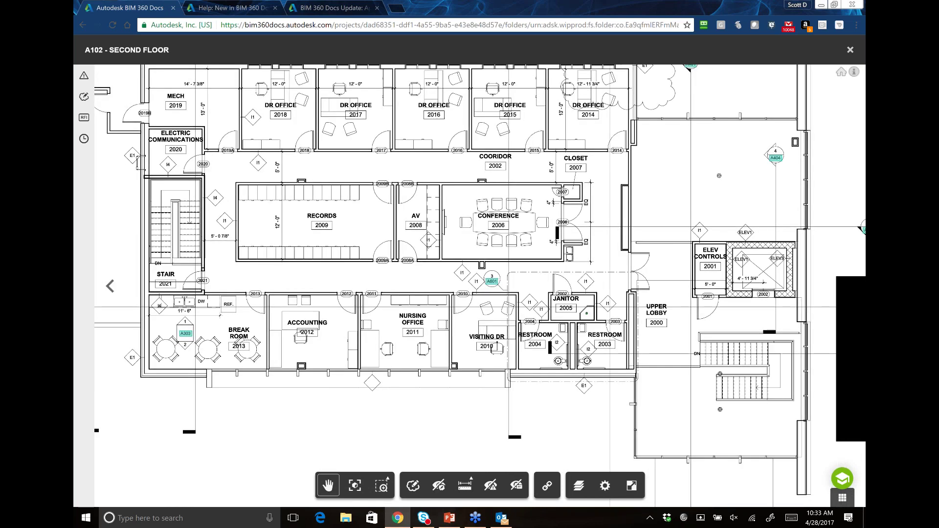
Examine the plan from the MECH and RECORDS rooms across to the upper lobby, elevator and nearby section callouts.
left_click_drag(601, 224, 586, 295)
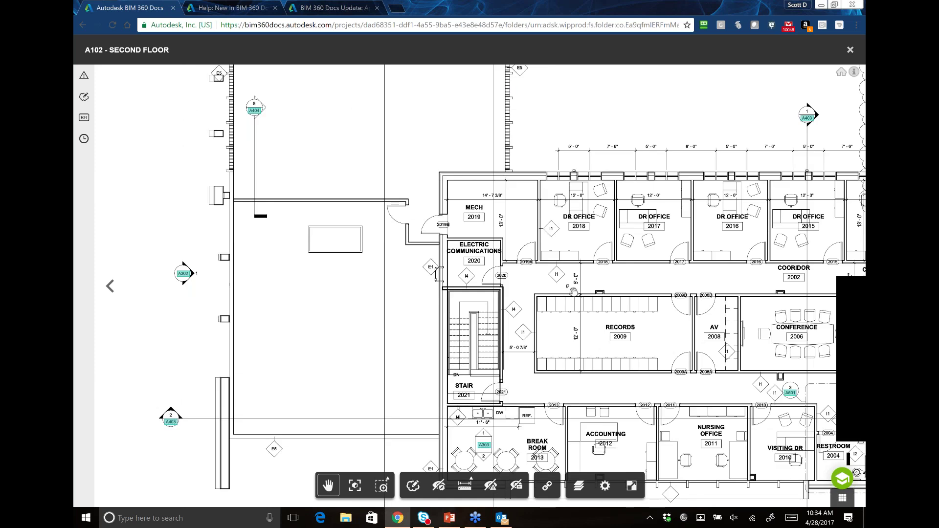
scroll(573, 291, "up", 1)
scroll(615, 264, "up", 5)
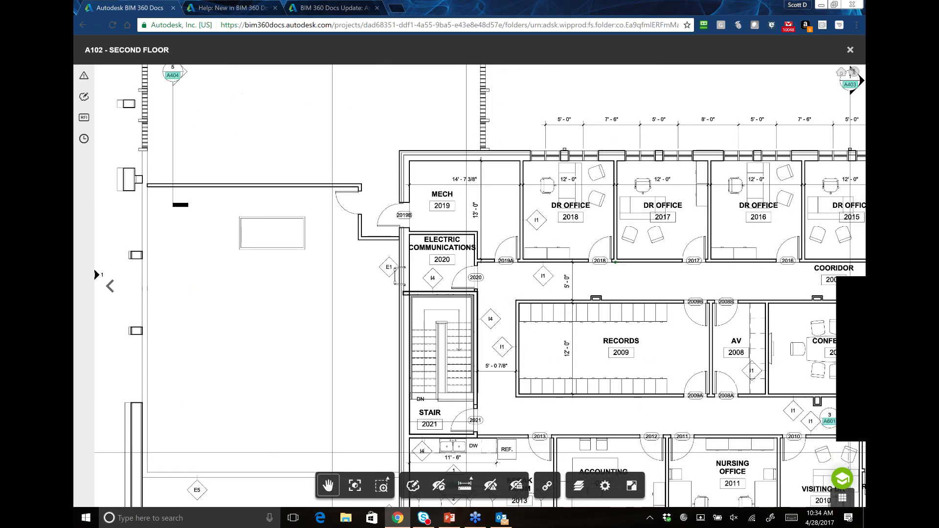
scroll(616, 262, "up", 1)
left_click_drag(610, 202, 254, 251)
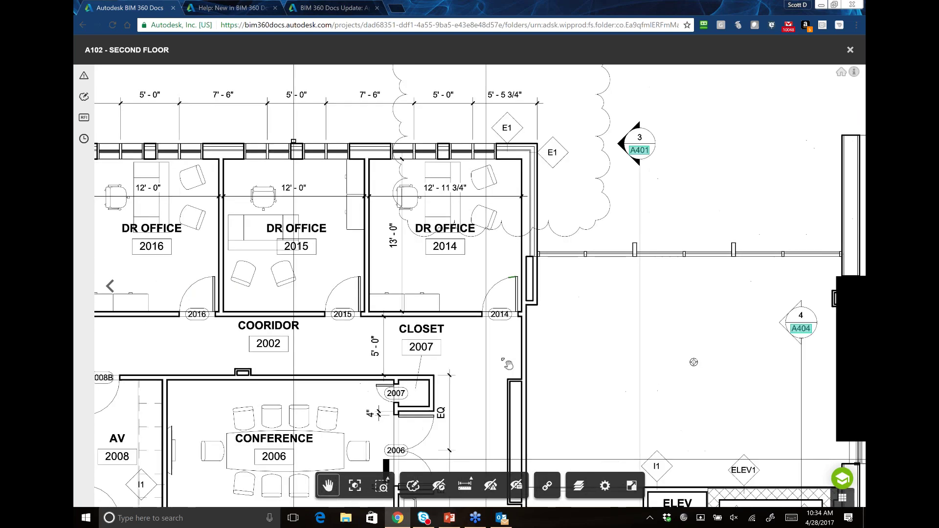
left_click_drag(478, 503, 395, 67)
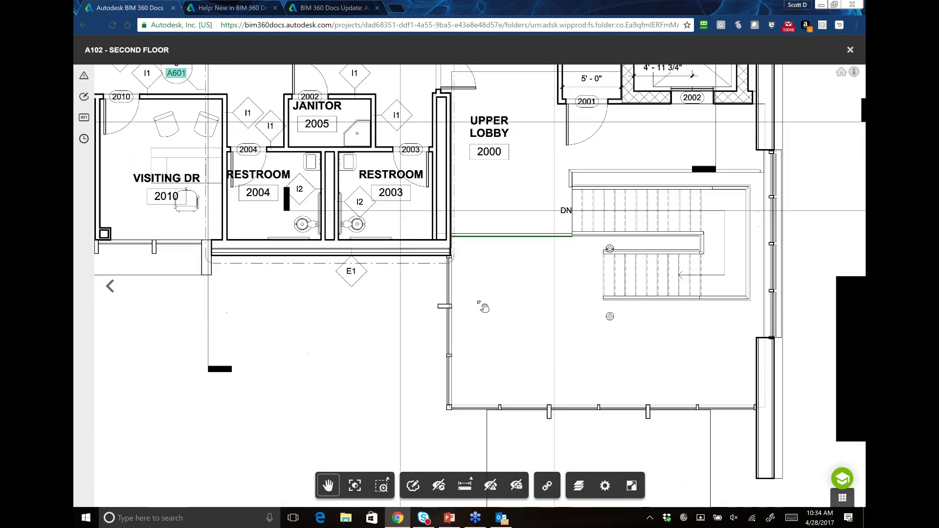
left_click_drag(484, 308, 308, 527)
scroll(590, 225, "down", 2)
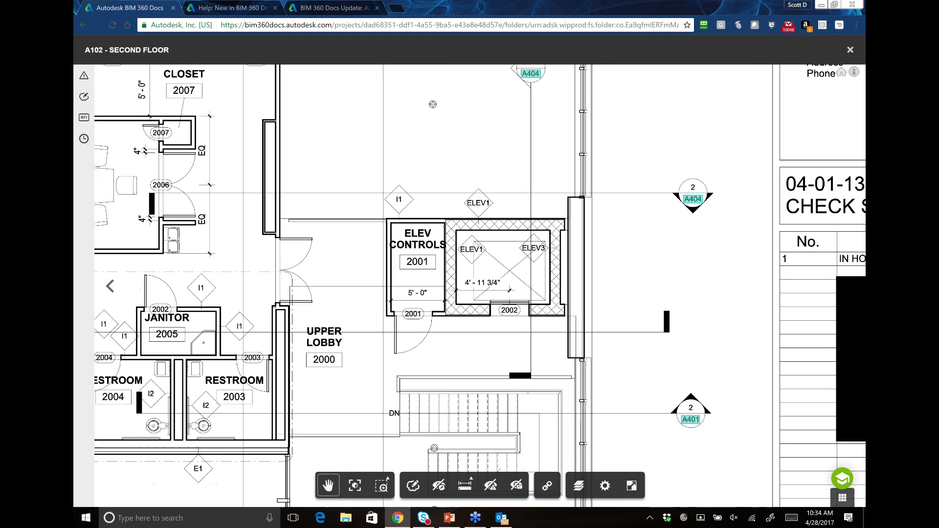
scroll(590, 225, "down", 1)
scroll(590, 225, "down", 1)
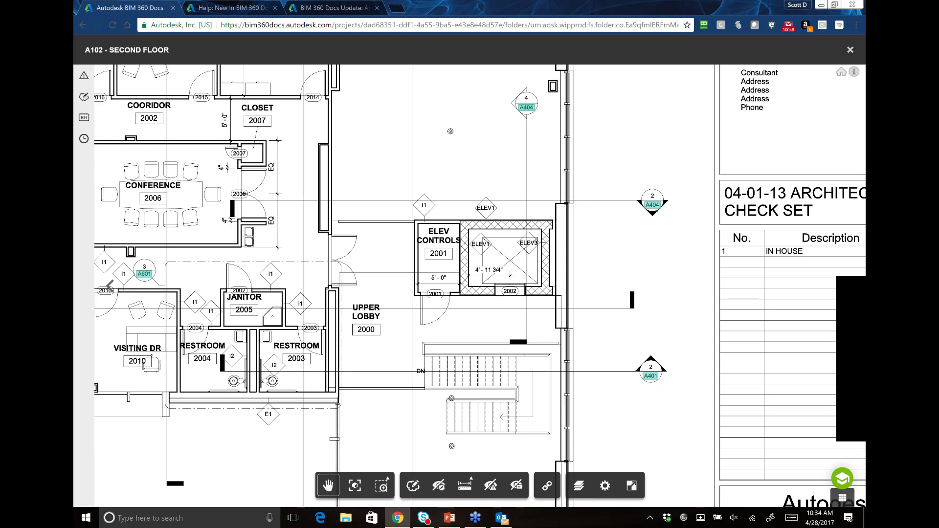
scroll(451, 132, "down", 1)
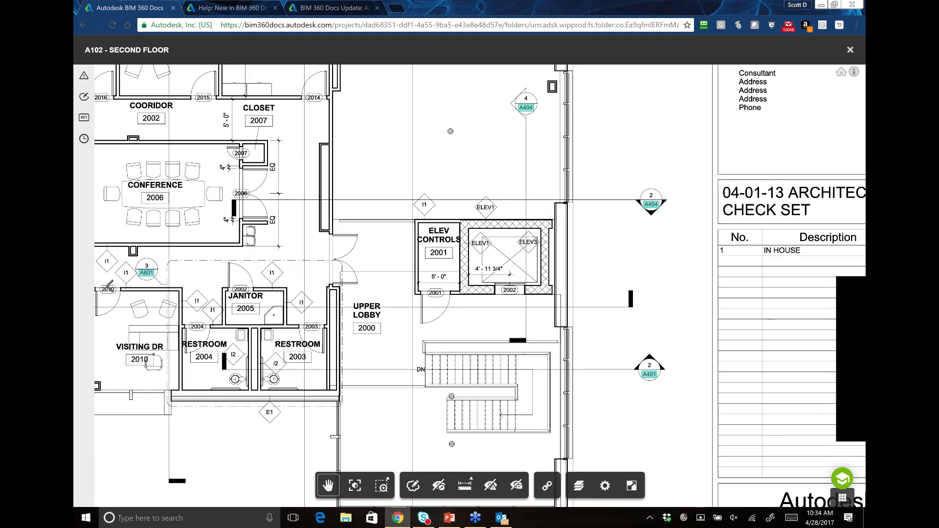
scroll(451, 132, "down", 1)
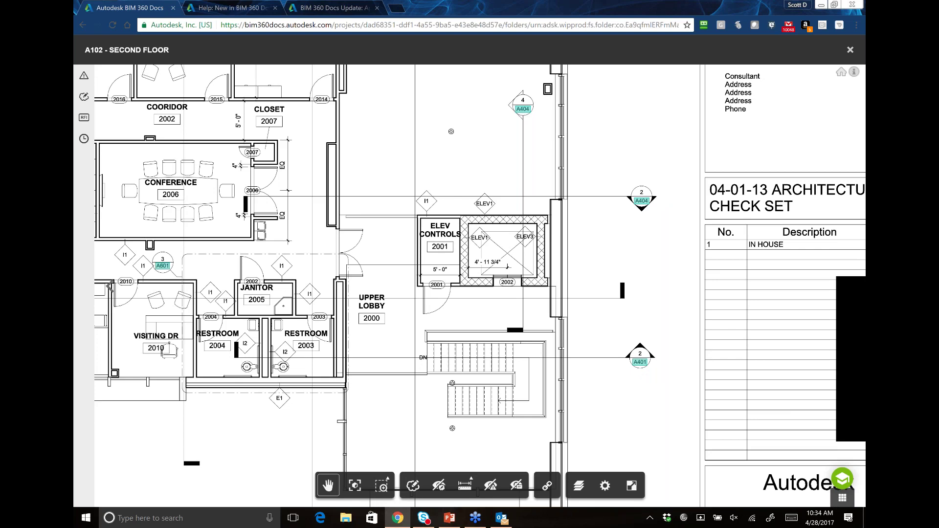
Follow the section callout above the elevator to A404 - SECTIONS, and from that sheet follow a callout to A401 - SECTIONS.
left_click(524, 111)
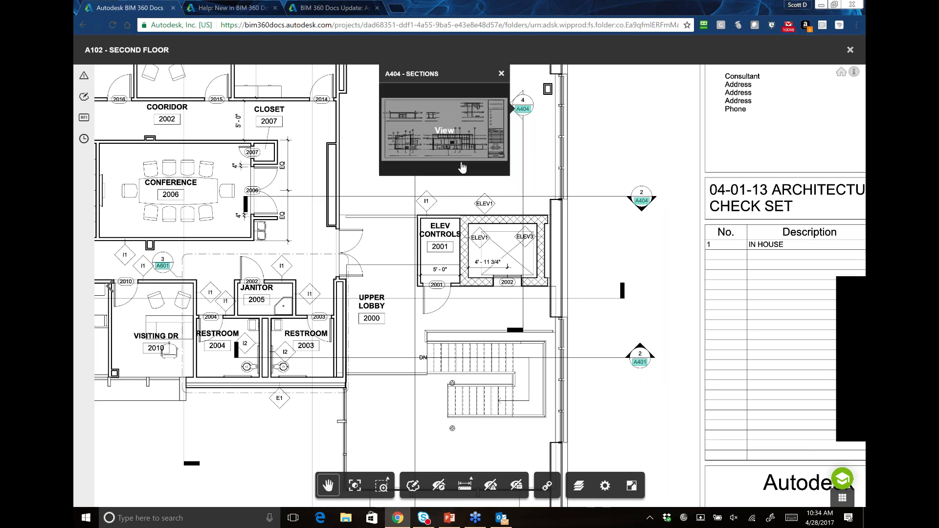
left_click(442, 133)
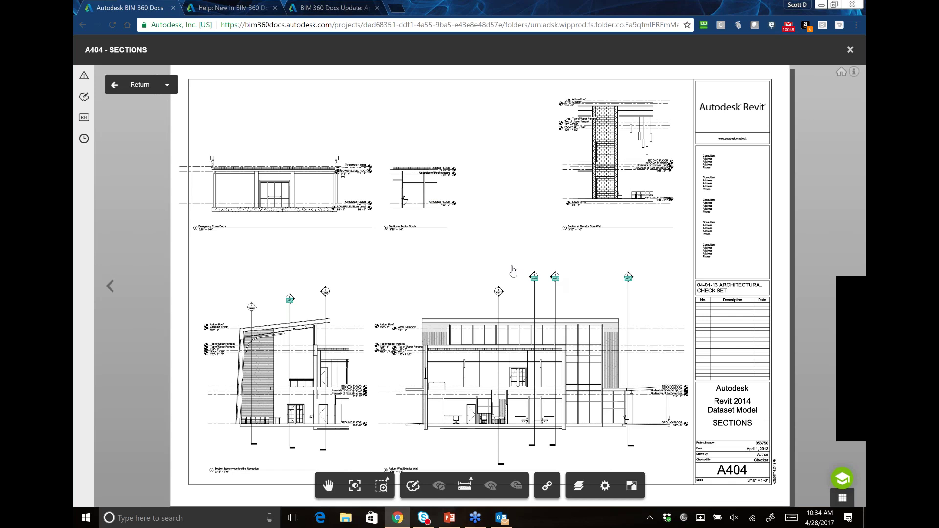
left_click(555, 277)
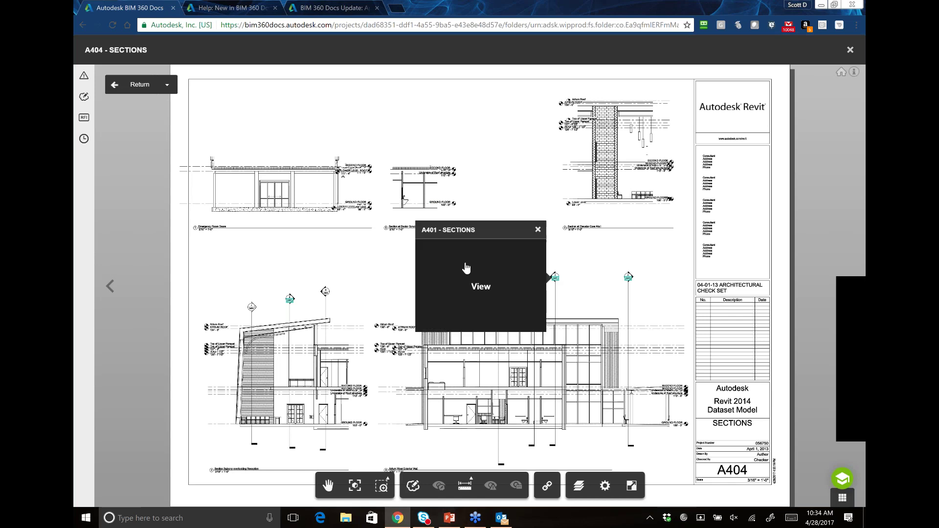
left_click(484, 289)
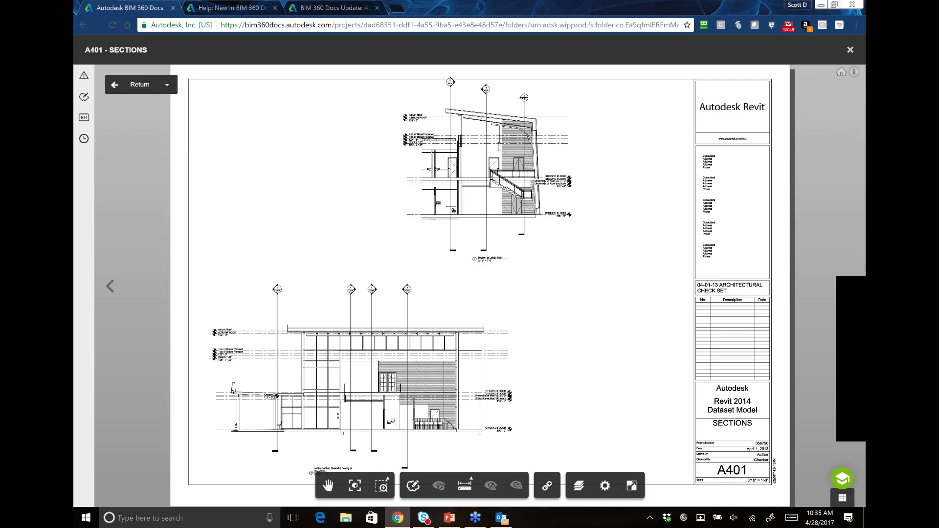
Review the history of visited sheets and the thumbnail strip of all documents, and close the strip.
left_click(167, 85)
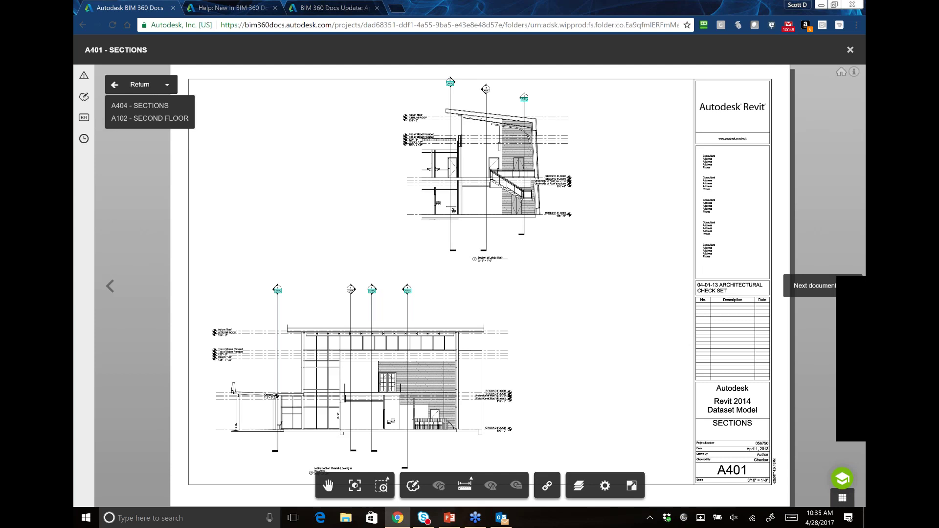
left_click(841, 499)
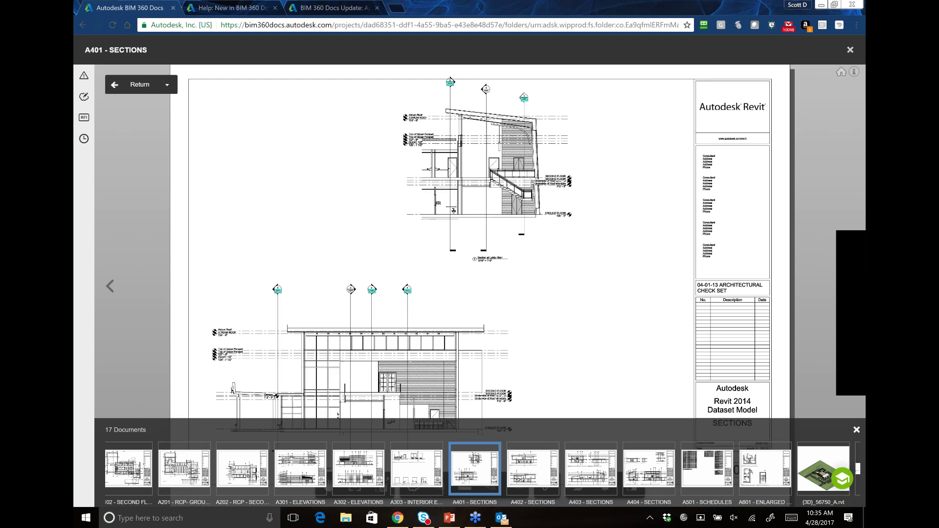
left_click(857, 430)
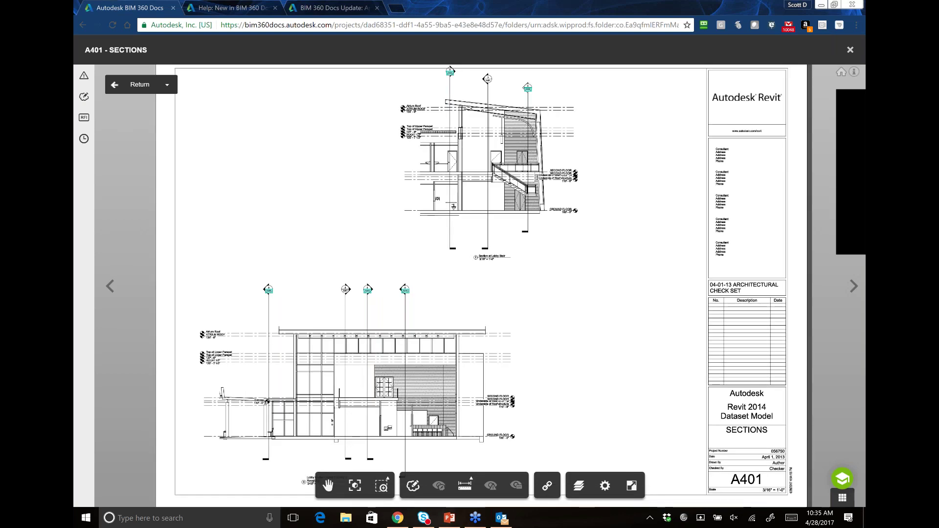
Look over the A401 sections and return directly to the A102 - SECOND FLOOR sheet through the visited-sheet history.
scroll(470, 286, "up", 2)
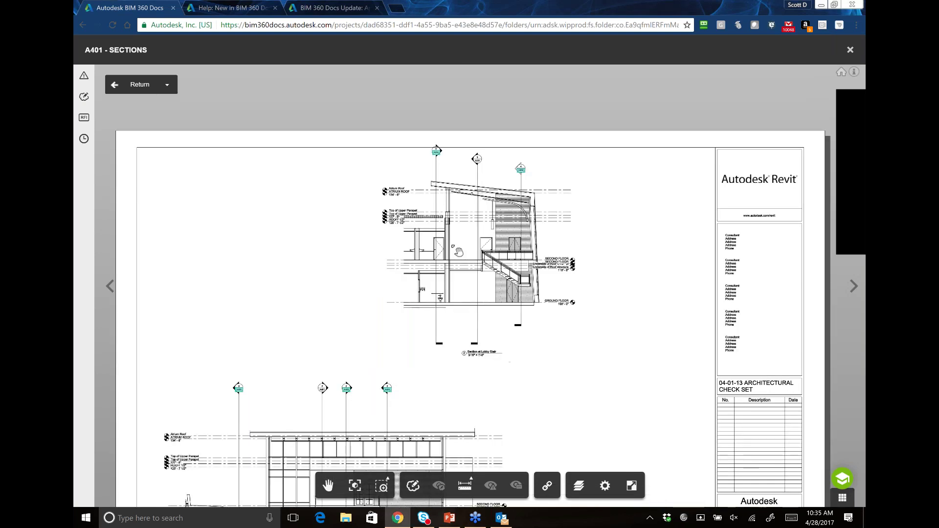
scroll(470, 286, "down", 1)
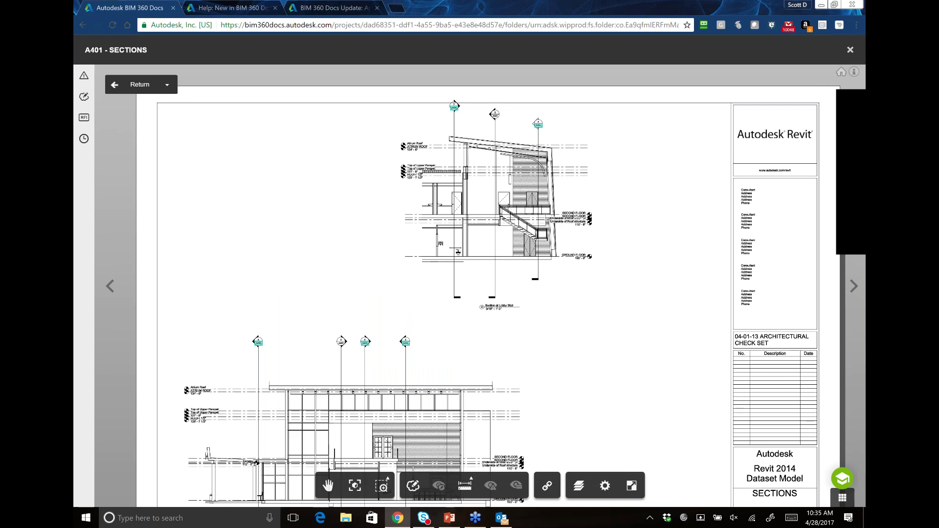
scroll(395, 282, "down", 1)
left_click(167, 84)
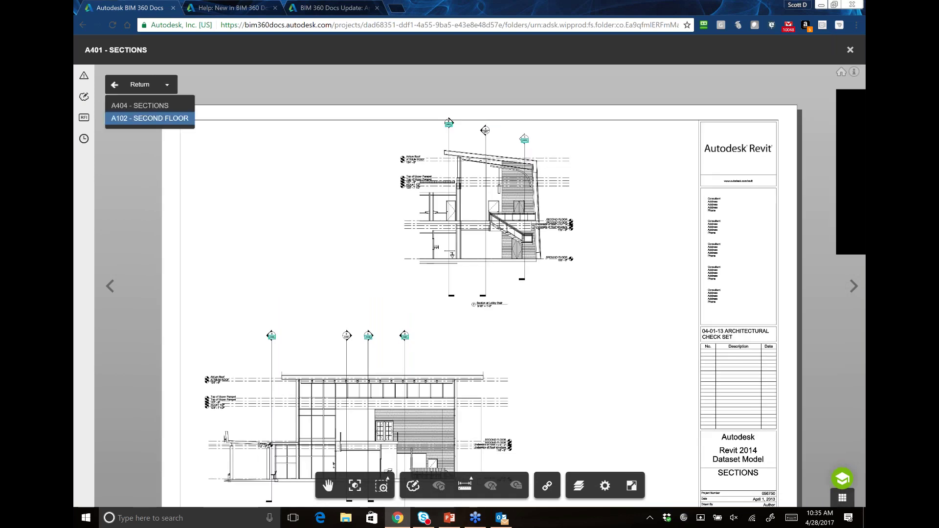
left_click(149, 118)
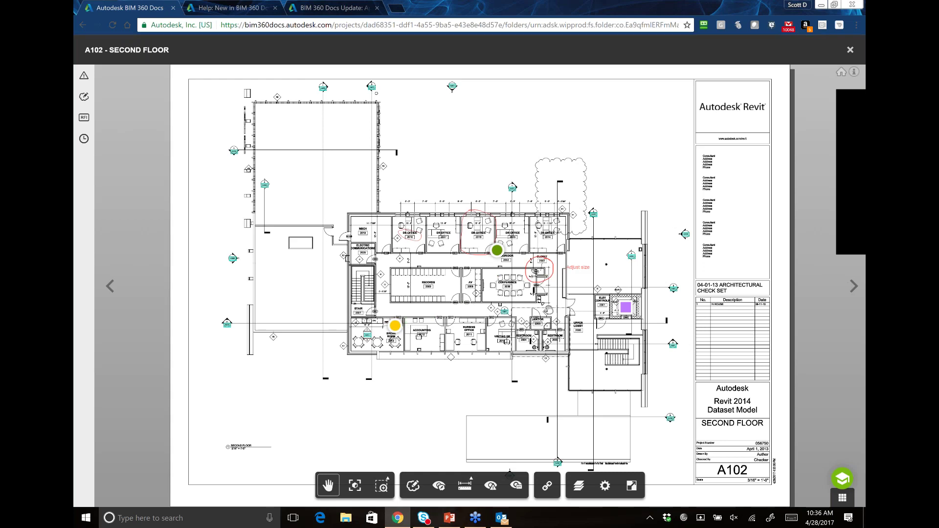
Hide the issue and RFI pins on the second-floor sheet, keep the markups shown, and view the marked-up offices and closet closely.
scroll(518, 290, "up", 1)
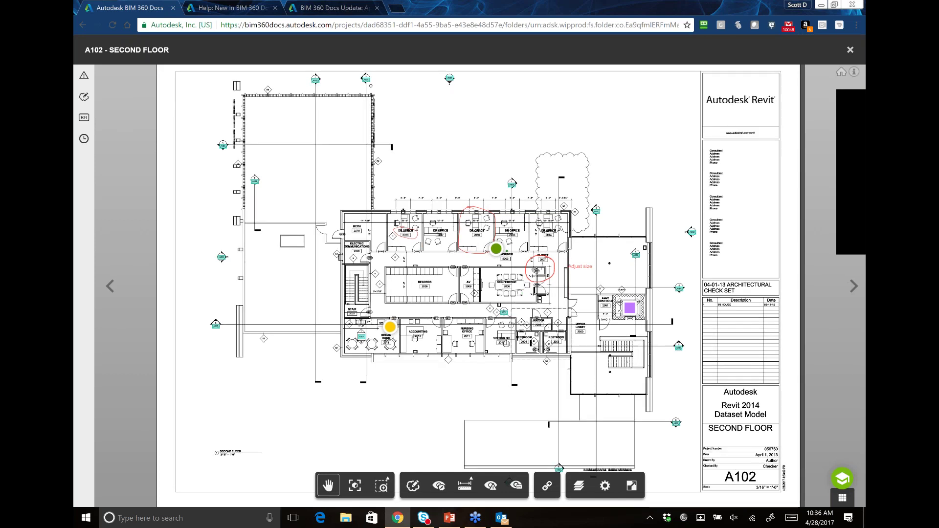
scroll(513, 249, "up", 1)
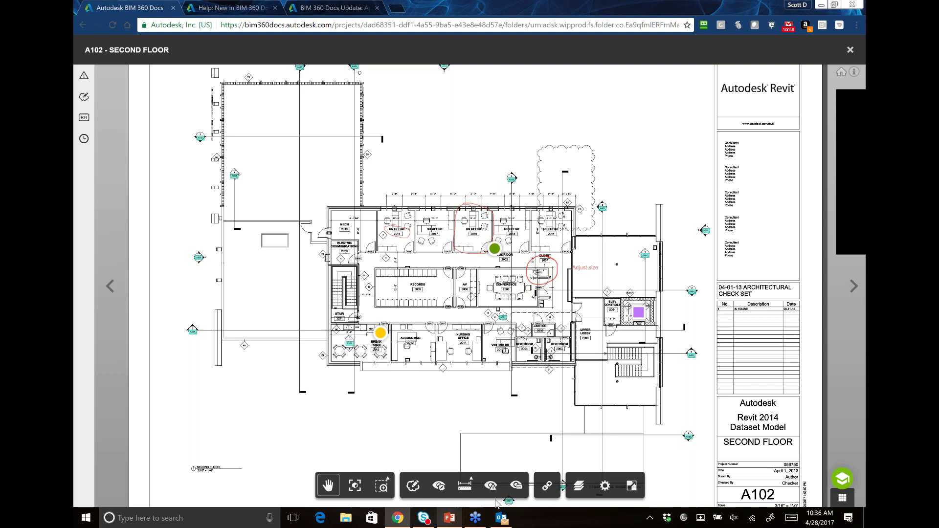
scroll(495, 500, "down", 1)
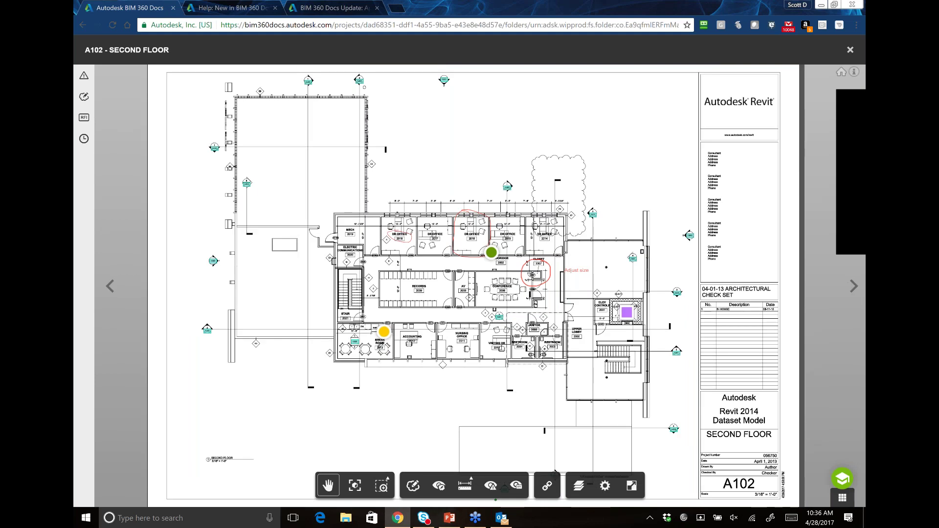
left_click(516, 485)
left_click_drag(474, 338, 475, 352)
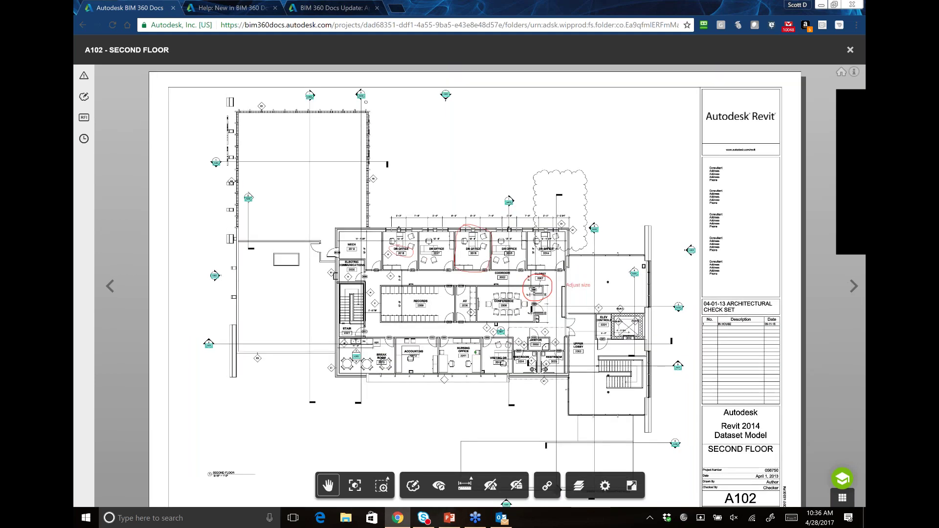
scroll(489, 278, "up", 3)
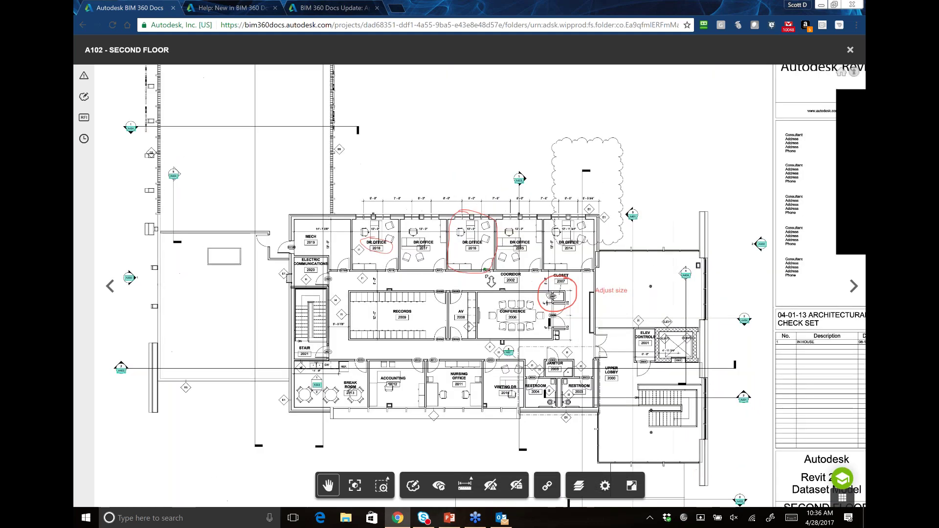
scroll(489, 279, "up", 1)
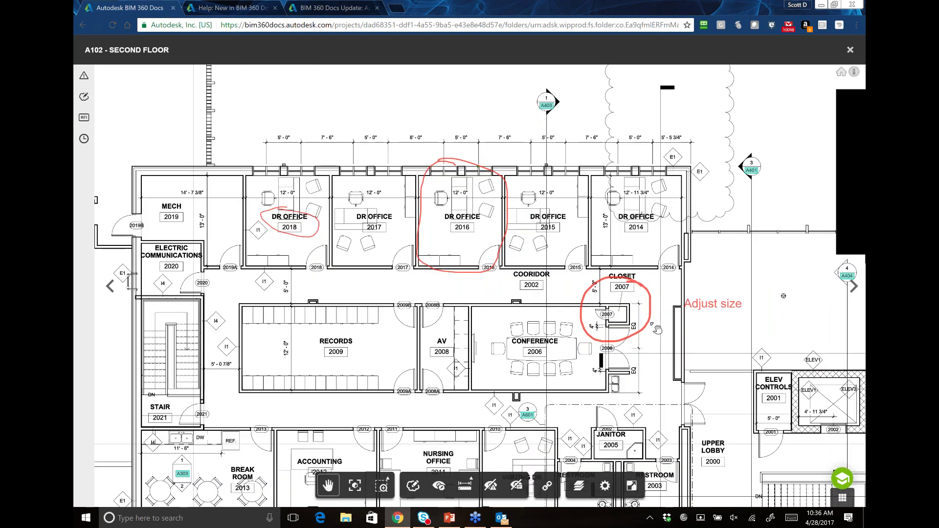
Open the sheet's markup list and select individual markups to isolate them on the plan, ending with the "Adjust size" markup.
left_click(80, 94)
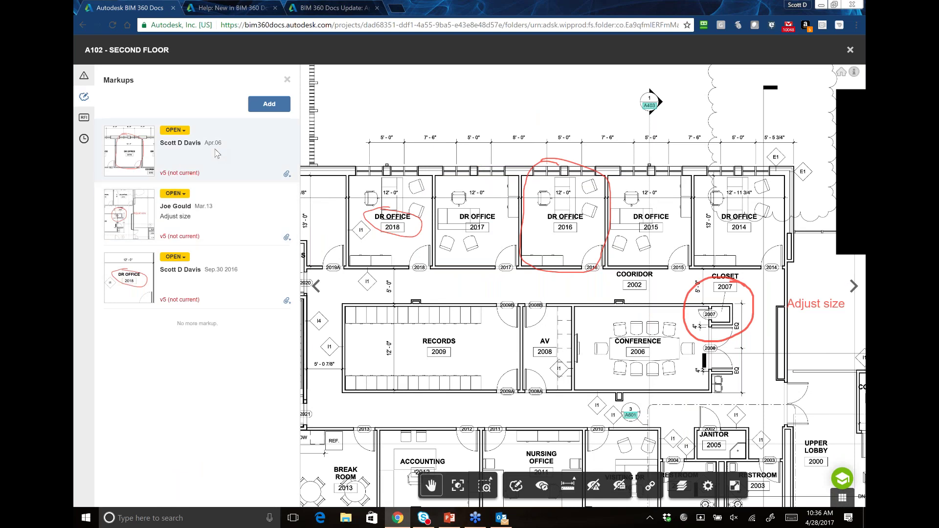
left_click(218, 292)
left_click(222, 206)
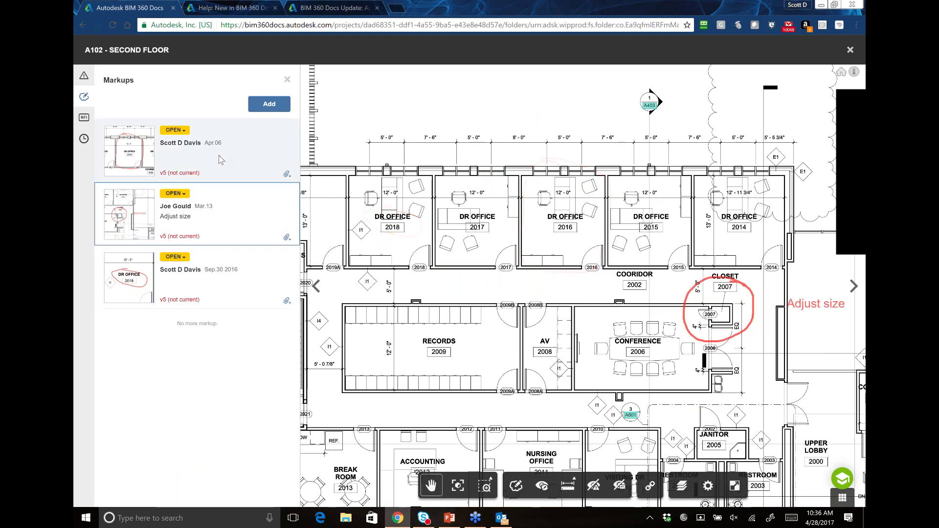
left_click(219, 157)
left_click(233, 225)
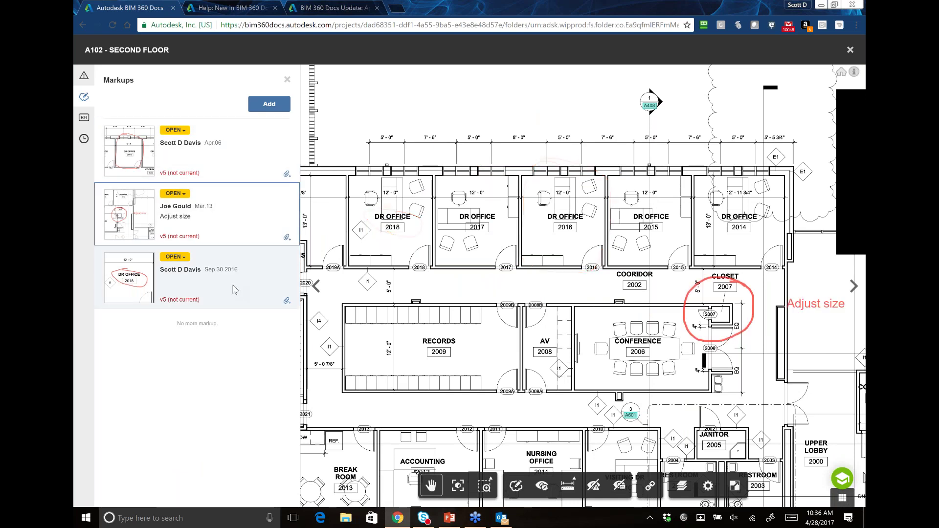
Isolate the Sep.30 2016 markup around DR OFFICE 2018 and look at its available status options, leaving the status unchanged.
left_click(235, 290)
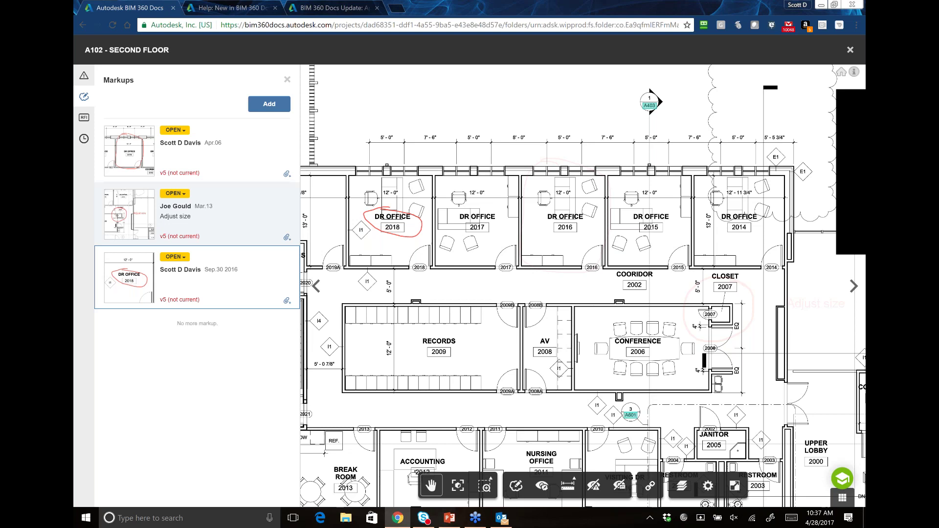
left_click(184, 259)
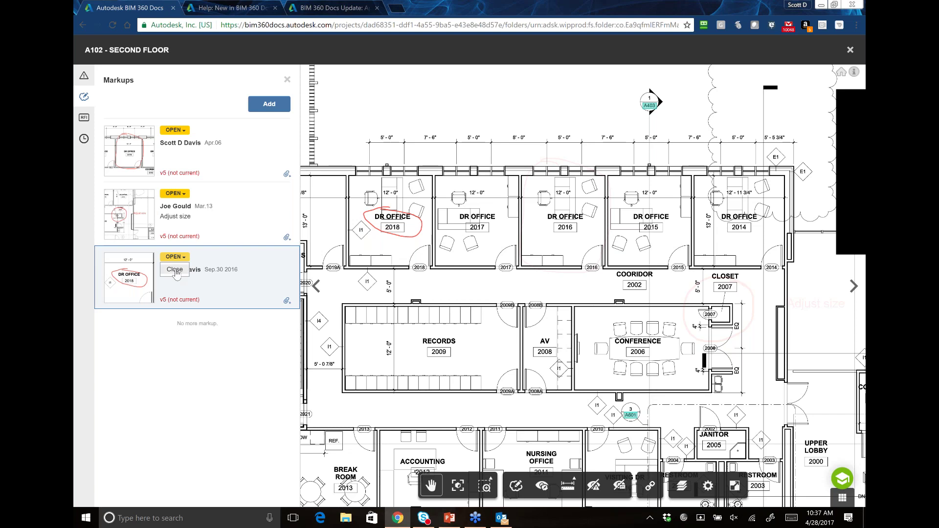
left_click(290, 306)
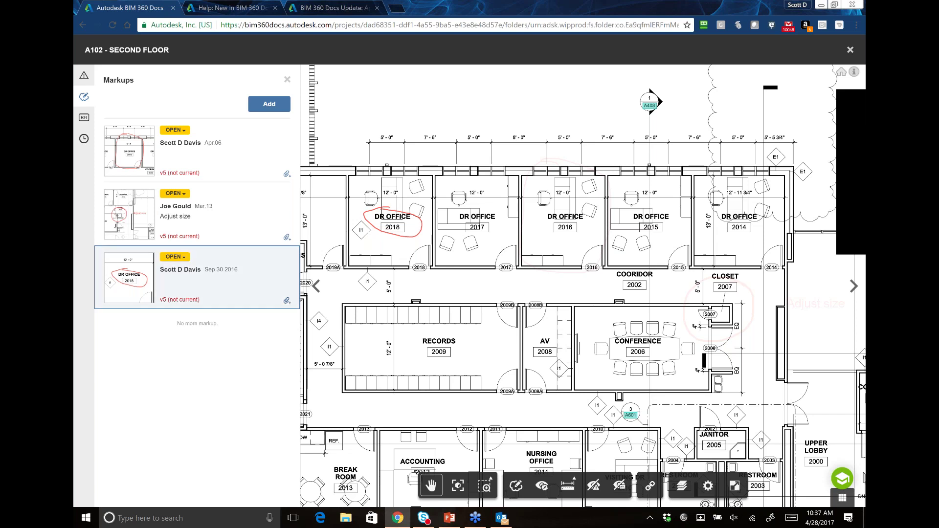
Look through the Plans folders offered for attaching a document to the DR OFFICE 2018 markup, and leave without attaching anything.
left_click(287, 301)
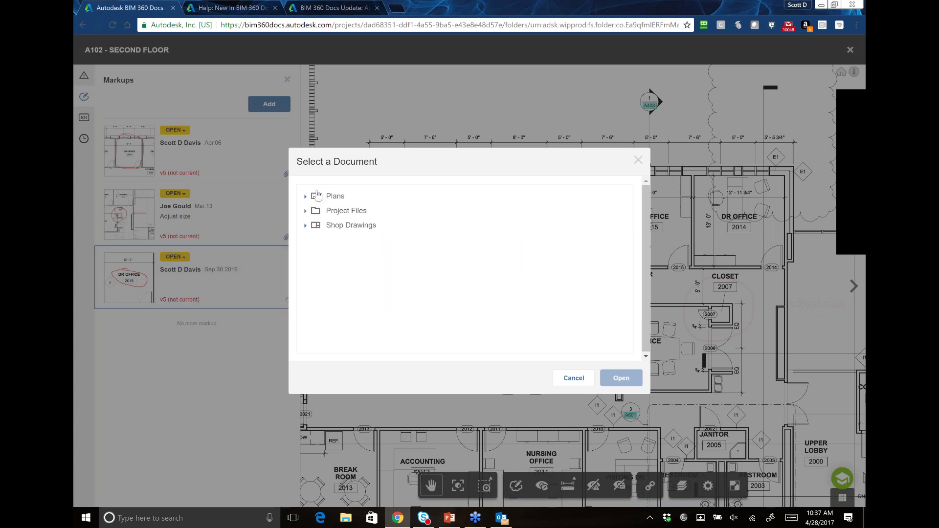
left_click(306, 196)
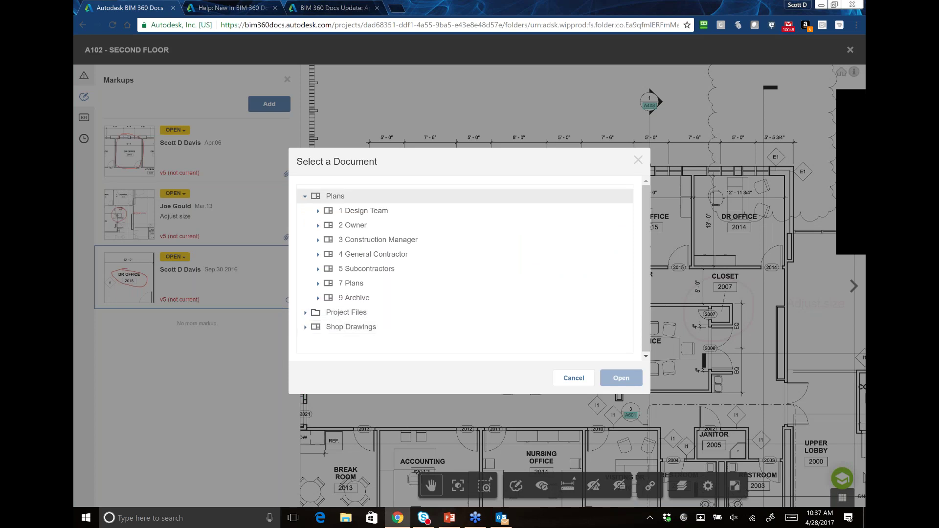
left_click(305, 195)
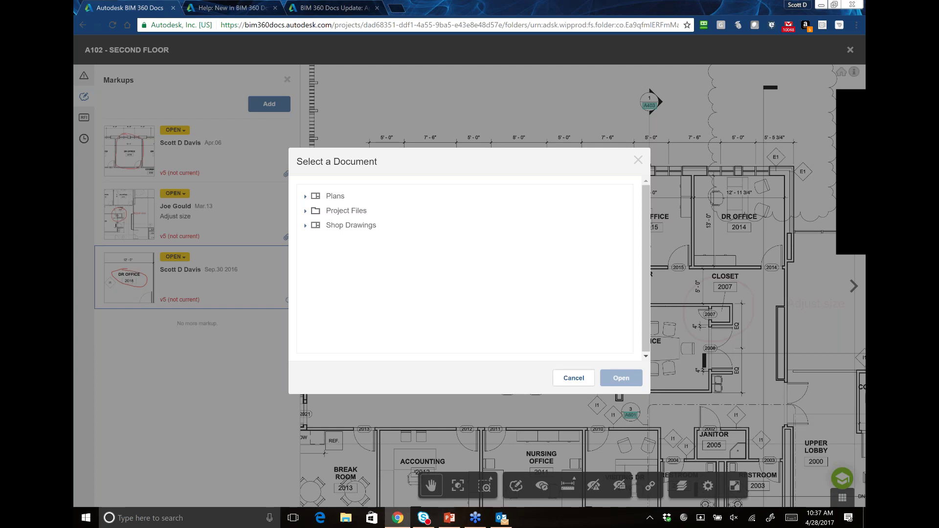
left_click(573, 378)
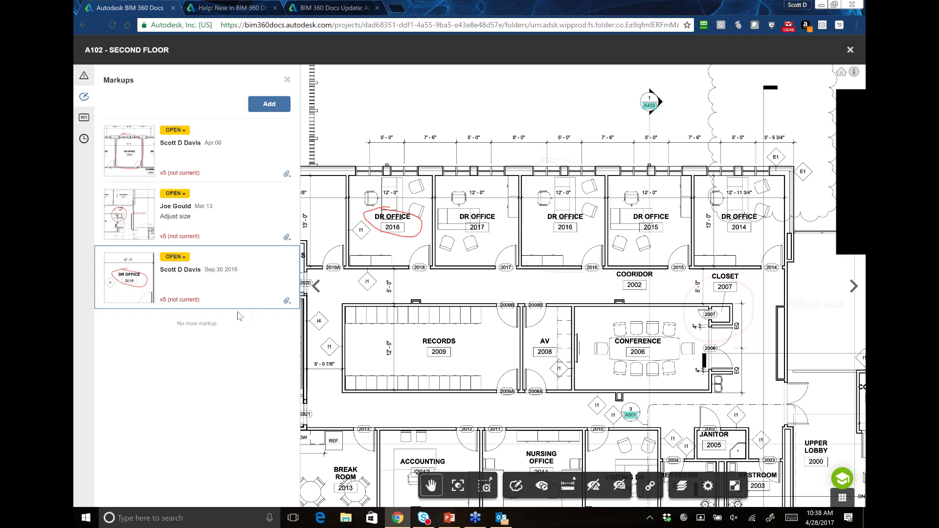
Start a new markup, choose the Cloud shape with the thinnest line, try a small cloud in the VISITING DR room and cancel it.
left_click(259, 102)
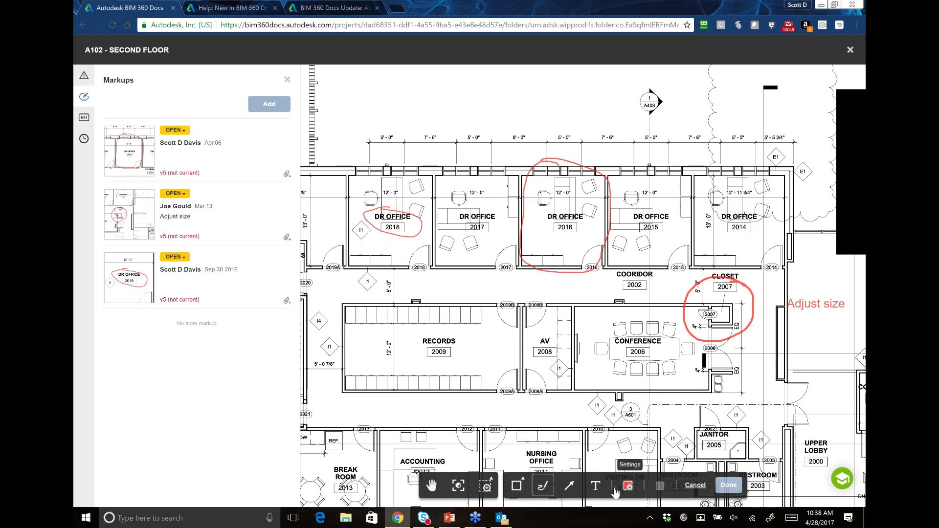
left_click(522, 483)
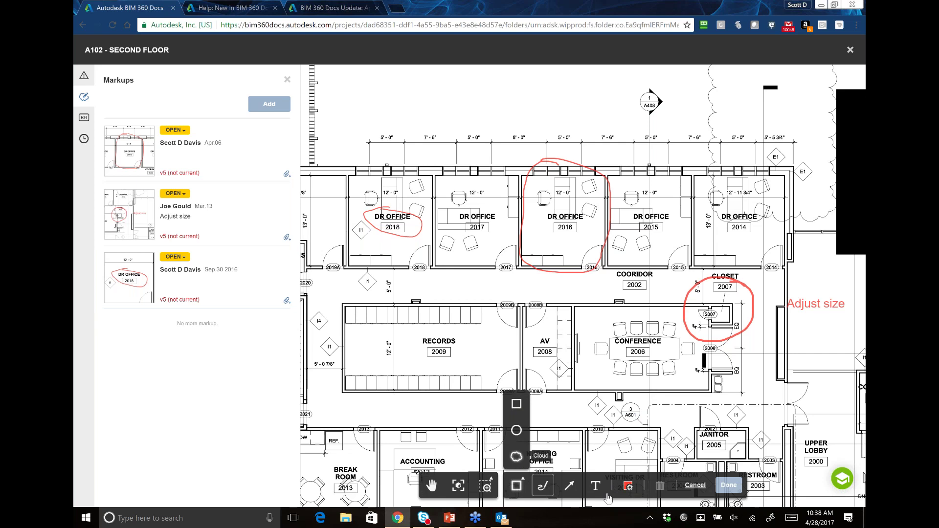
left_click(517, 456)
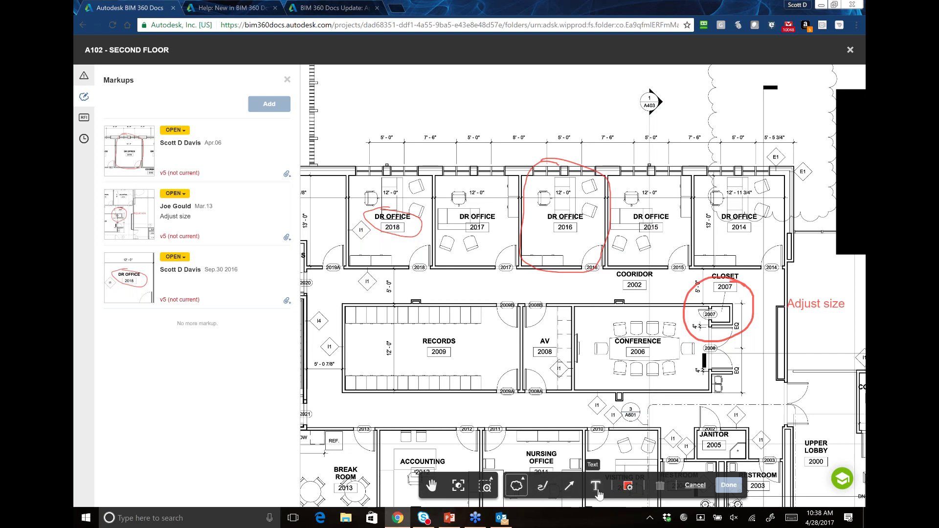
left_click(635, 491)
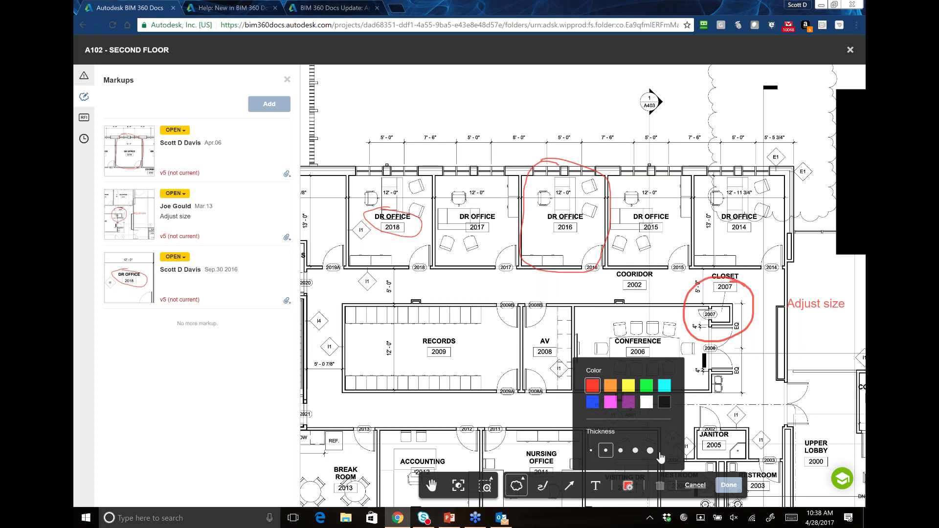
left_click(591, 451)
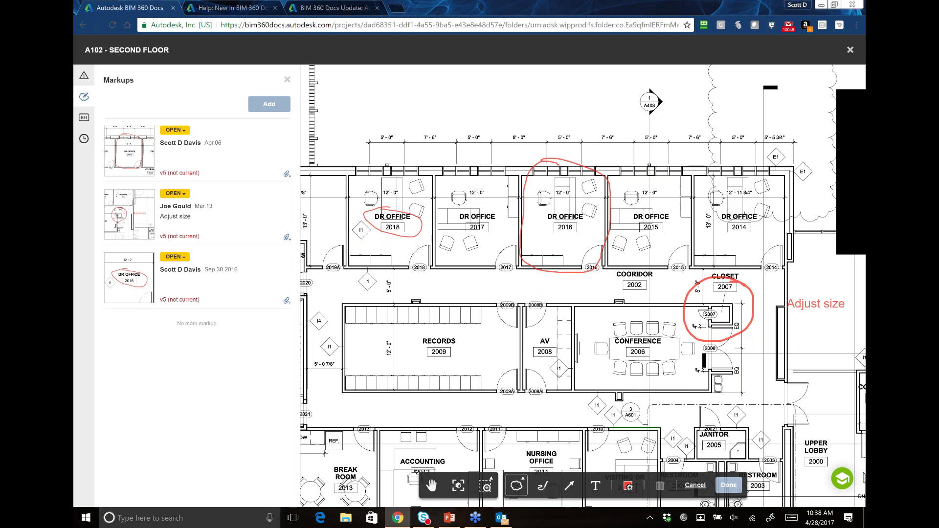
left_click_drag(616, 429, 635, 443)
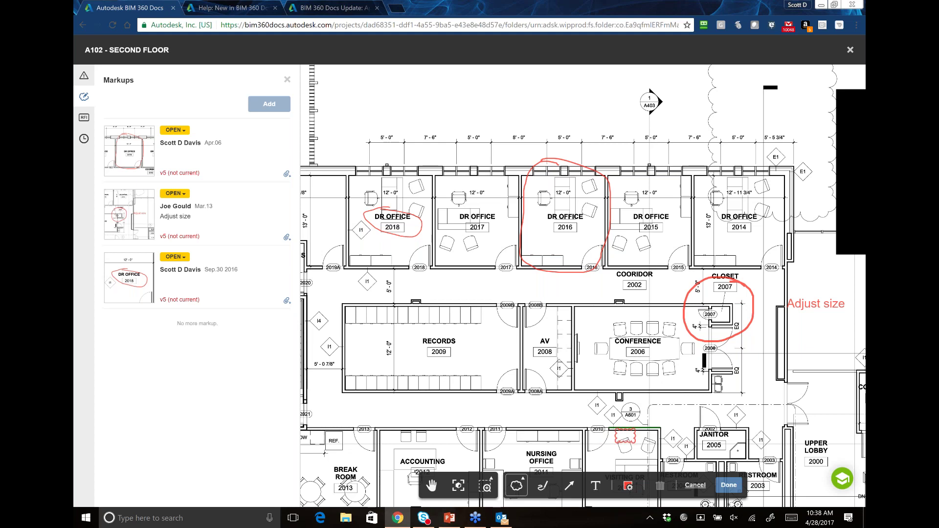
left_click(695, 485)
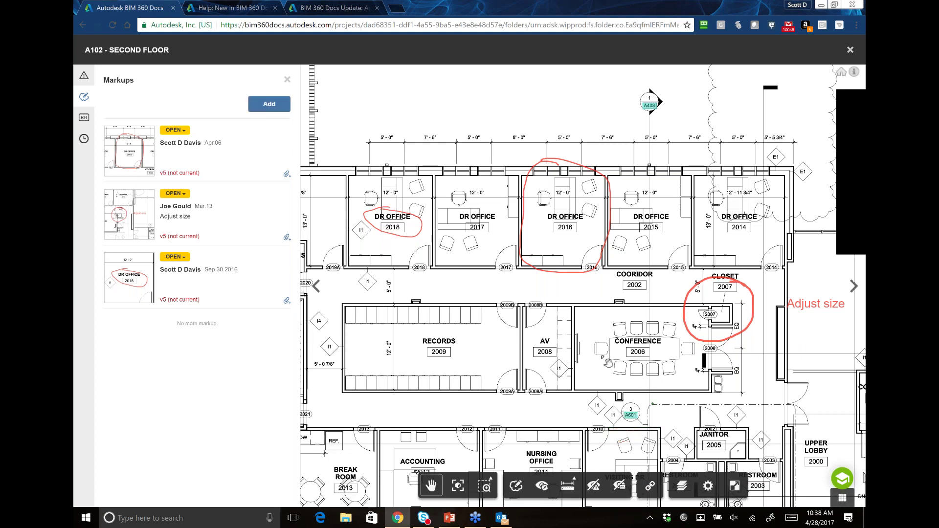
Bring the VISITING DR 2010 room into close view on the second-floor plan.
left_click_drag(608, 362, 570, 244)
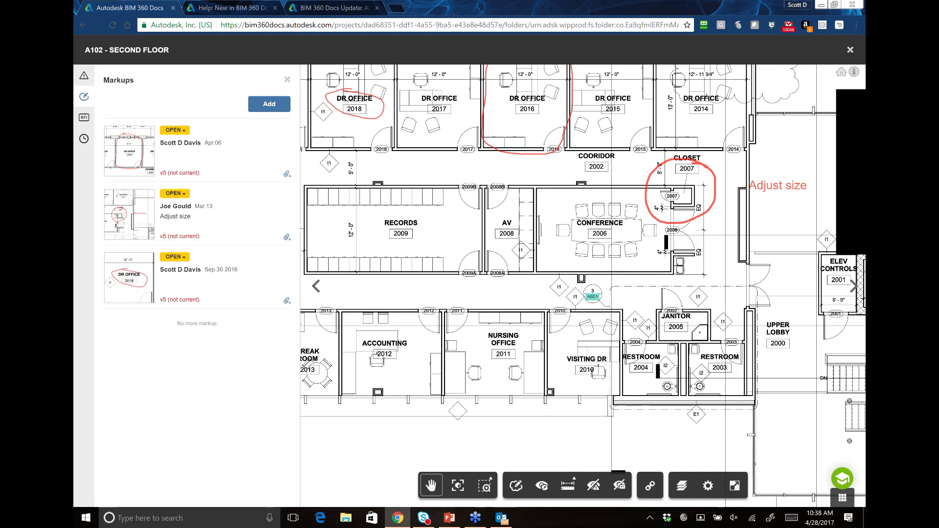
scroll(605, 348, "up", 1)
scroll(605, 349, "up", 1)
scroll(606, 349, "up", 1)
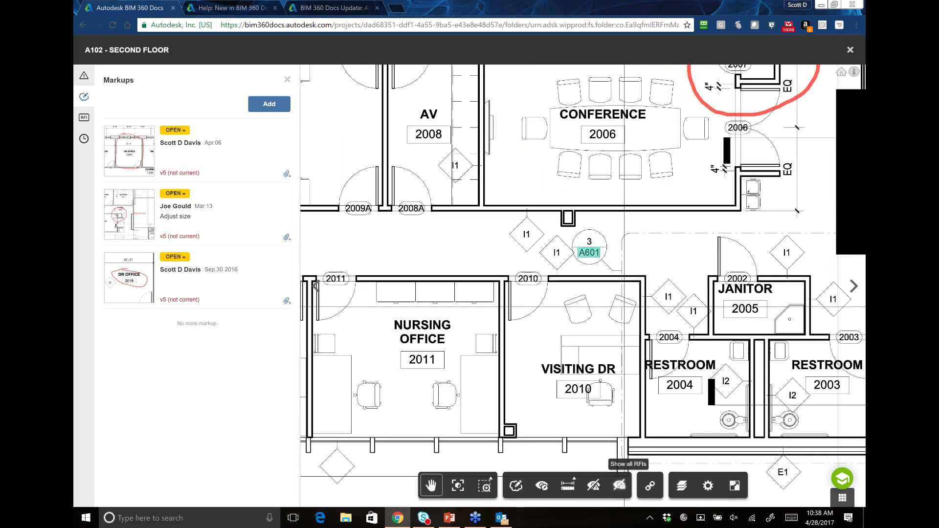
left_click(516, 485)
left_click_drag(485, 269, 601, 423)
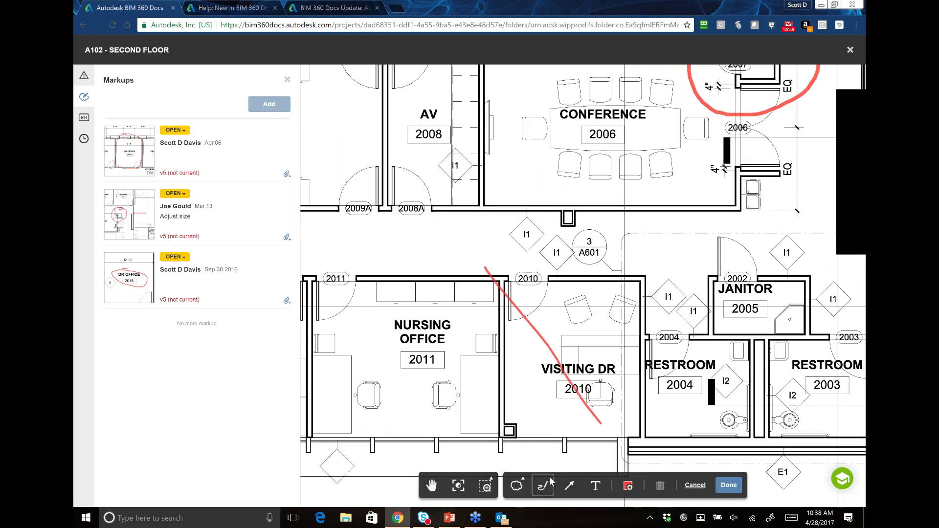
key("Escape")
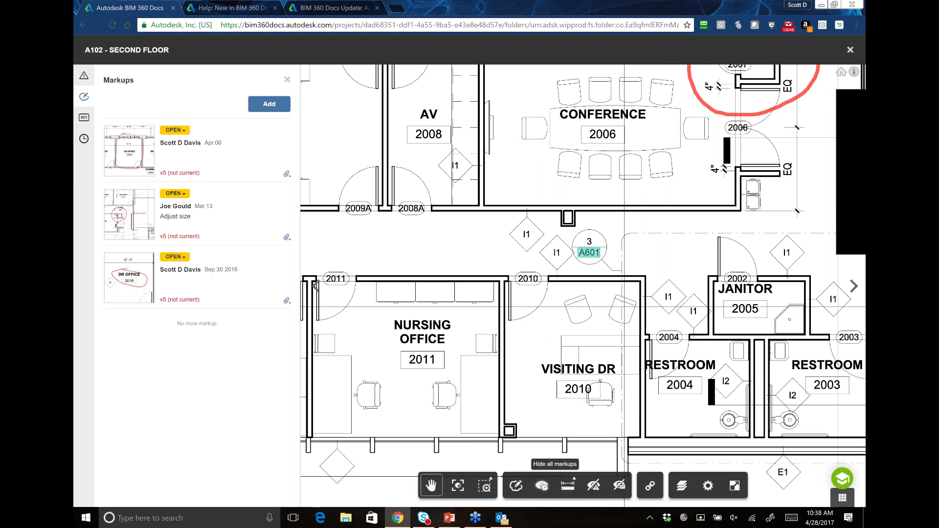
Start a new markup and draw a revision cloud around the whole VISITING DR 2010 room.
left_click(516, 485)
left_click(522, 484)
left_click_drag(487, 266, 659, 453)
Add the text "Revise" inside the cloud above the VISITING DR label and save the markup.
left_click(596, 485)
left_click(547, 325)
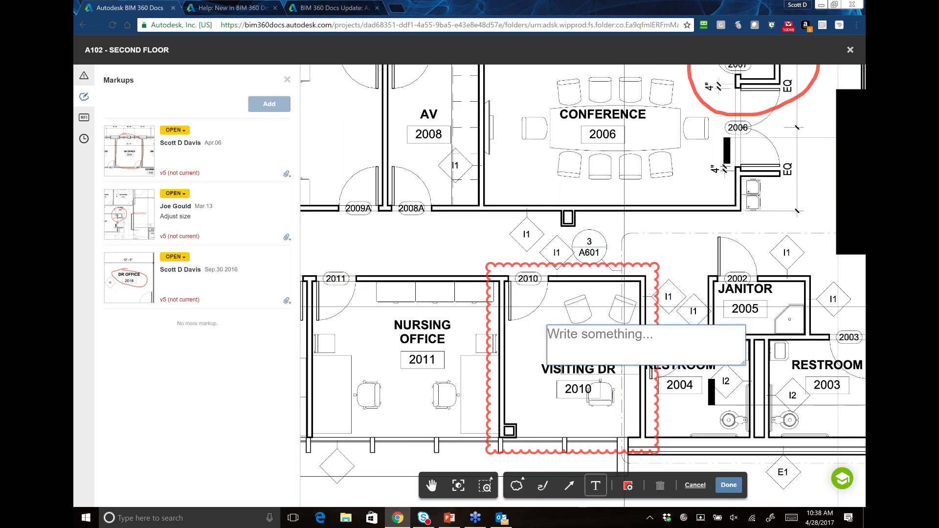
type("Revise")
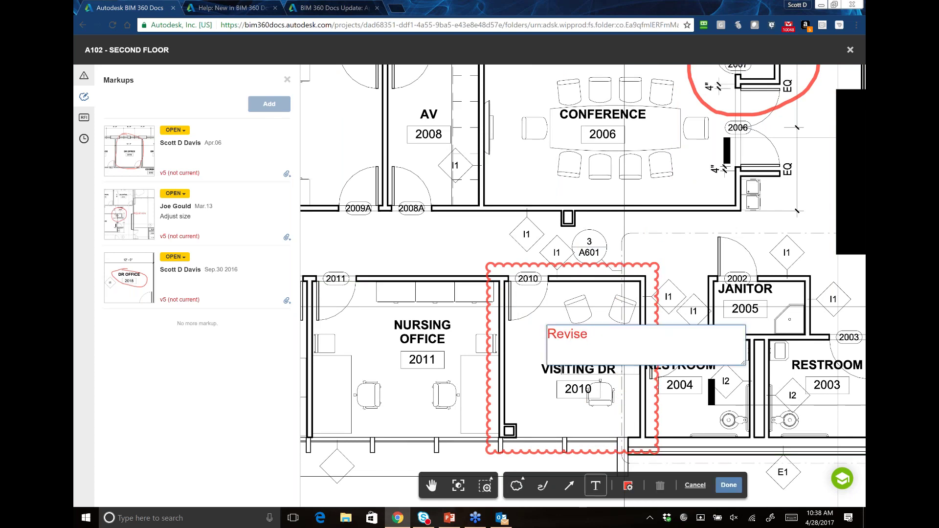
key("Return")
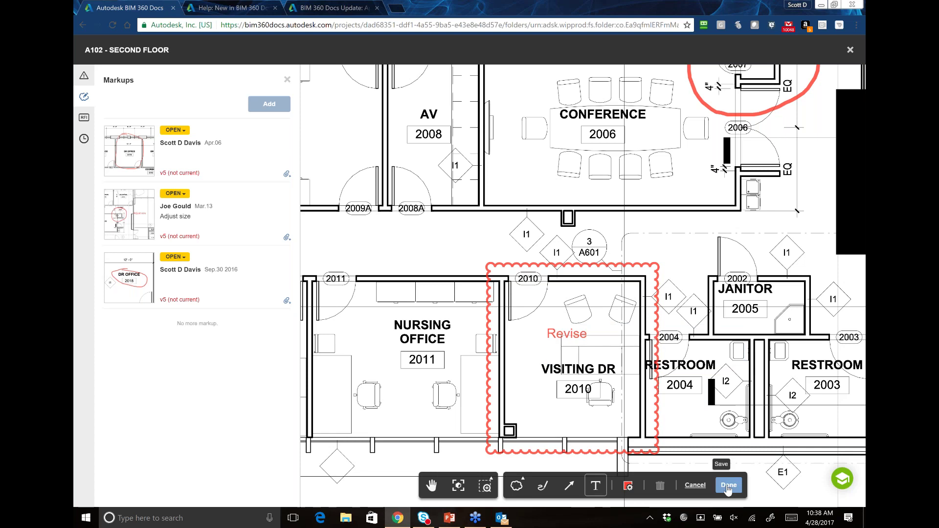
left_click(728, 485)
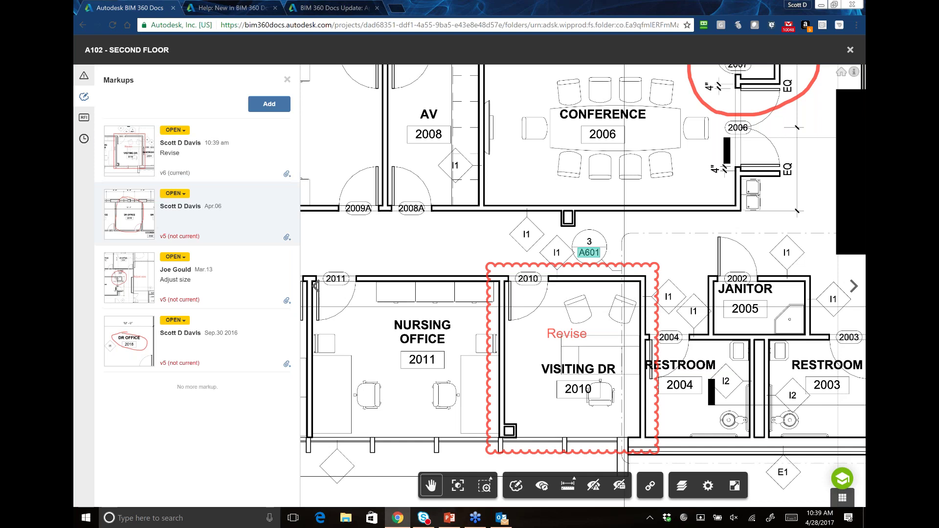
Look over all the markups across the second-floor plan and return to the project's document list.
scroll(527, 282, "down", 1)
scroll(527, 283, "down", 1)
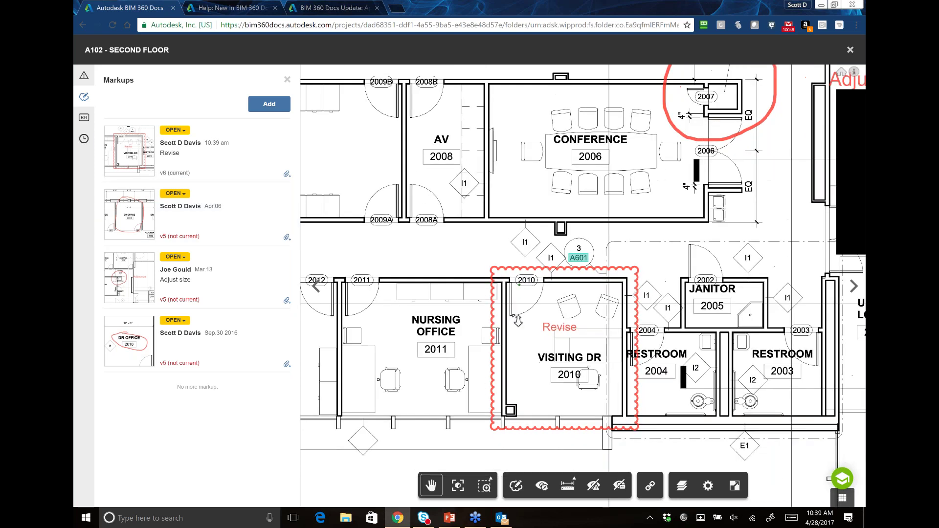
scroll(518, 321, "down", 3)
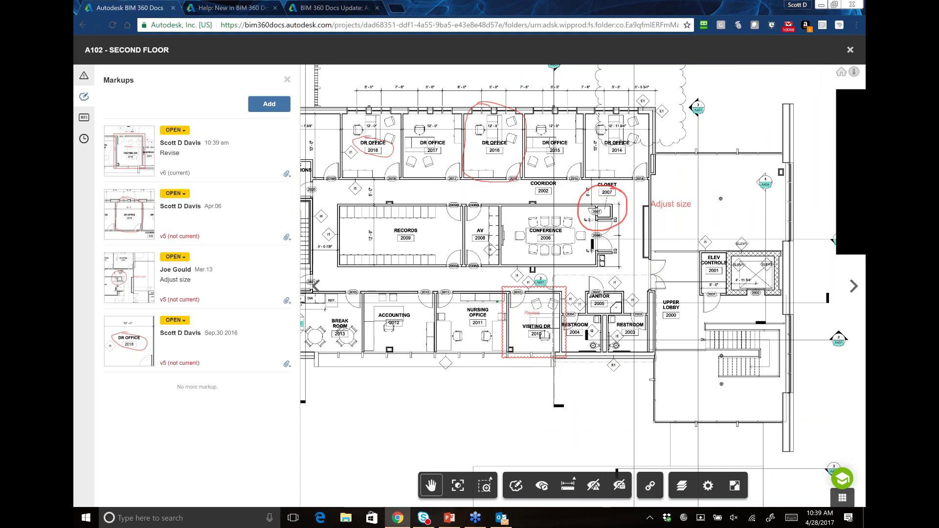
scroll(491, 300, "down", 1)
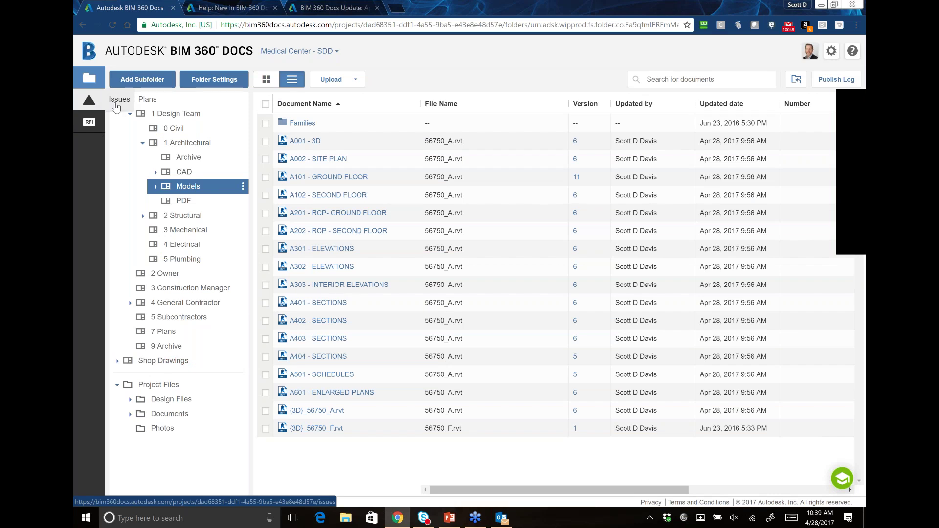
Return from the project issues to the Models folder under 1 Design Team, 1 Architectural, and open the {3D}_56750_A.rvt model.
left_click(101, 98)
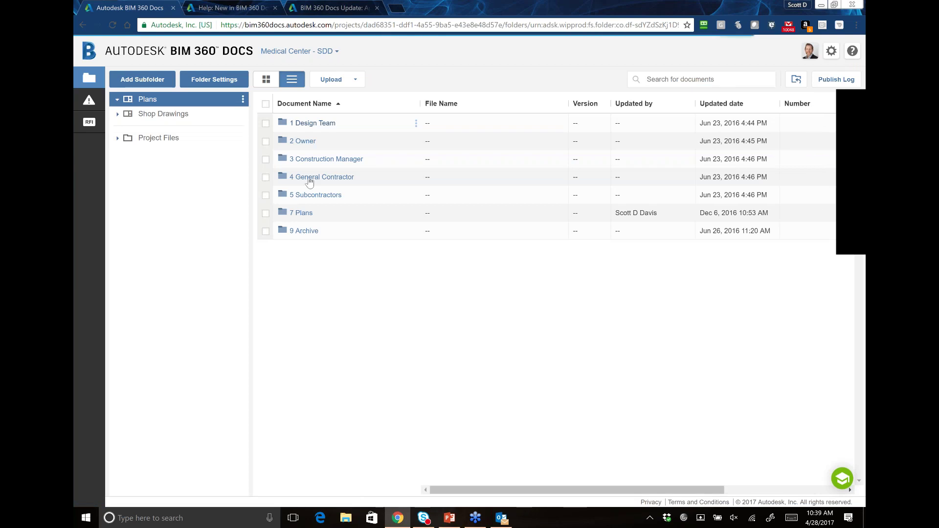
left_click(313, 122)
left_click(309, 144)
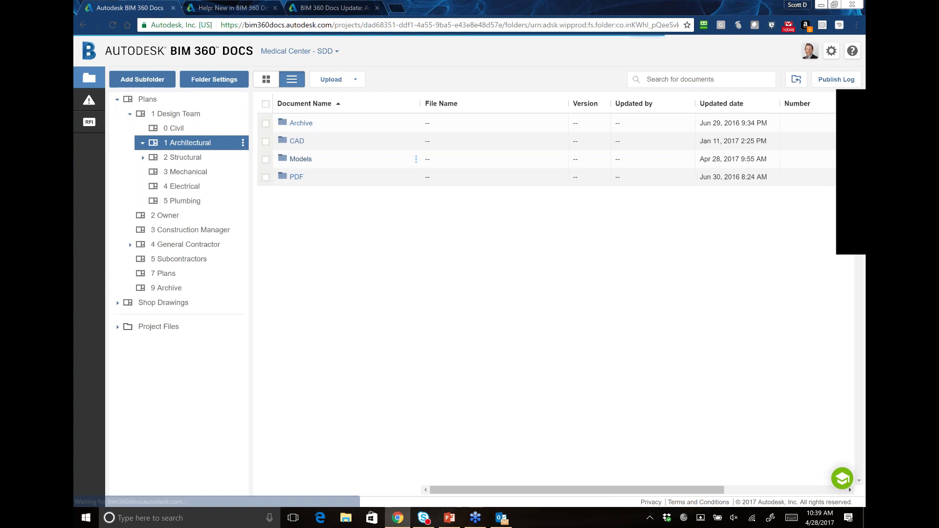
left_click(305, 157)
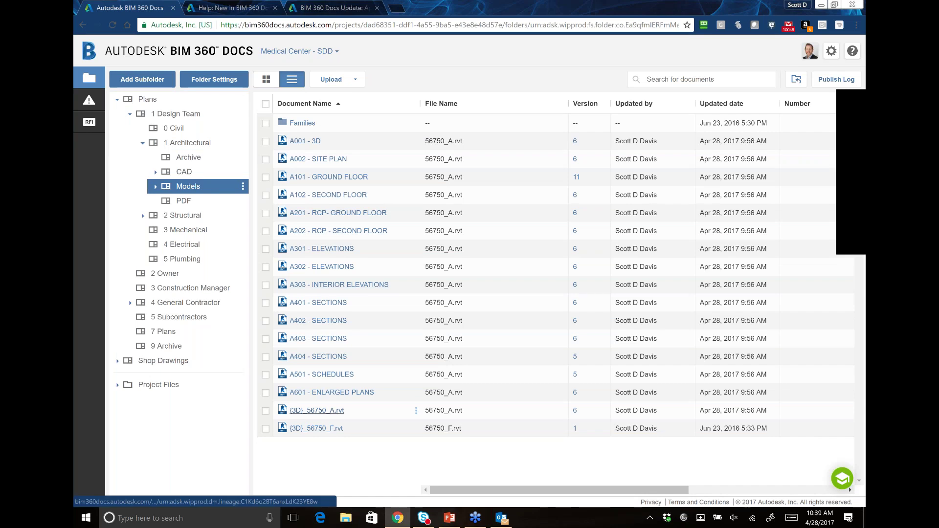
left_click(317, 410)
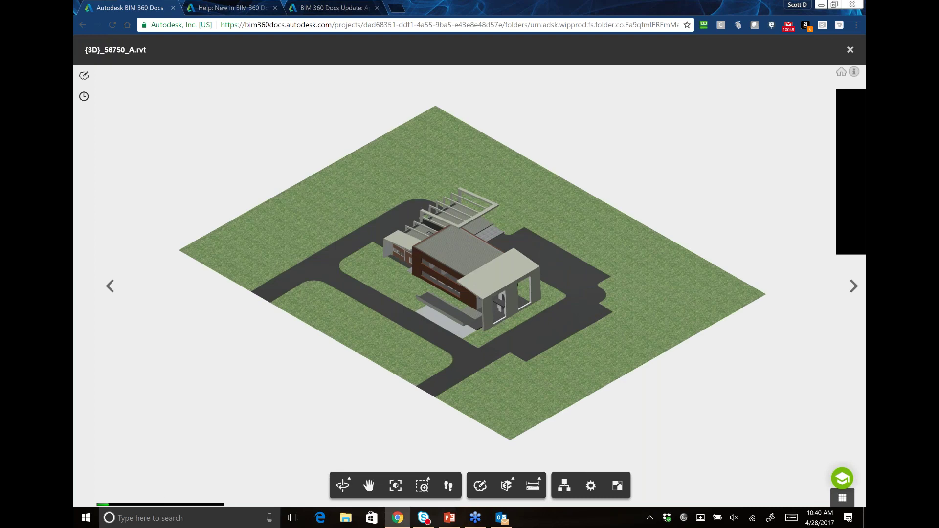
Examine the 3D building from the front and inspect the properties of the brick wall, the grass surface and a bollard.
left_click_drag(342, 352, 524, 326)
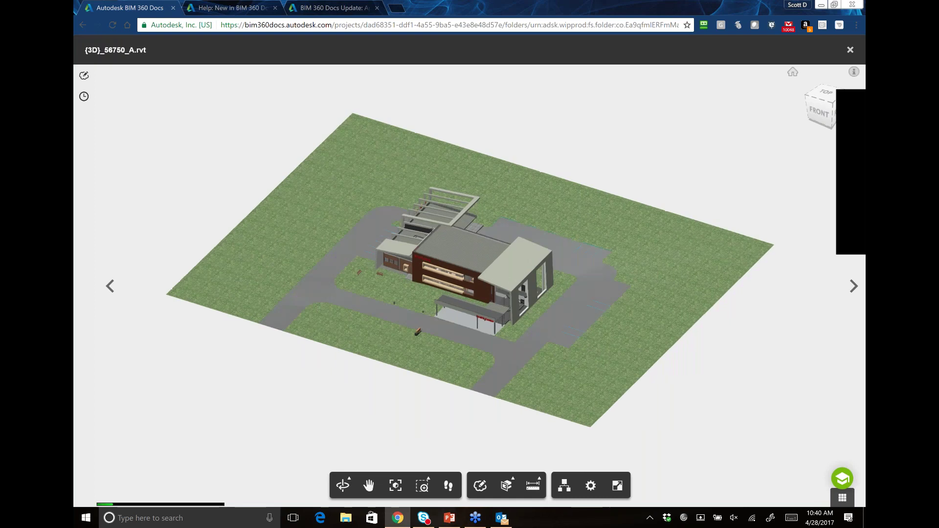
scroll(523, 318, "up", 2)
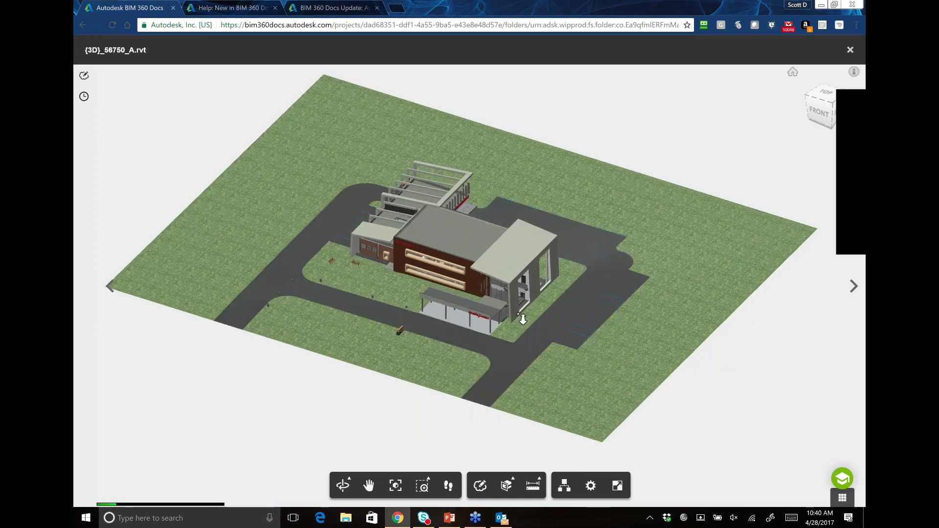
scroll(523, 318, "up", 1)
left_click_drag(522, 319, 545, 210)
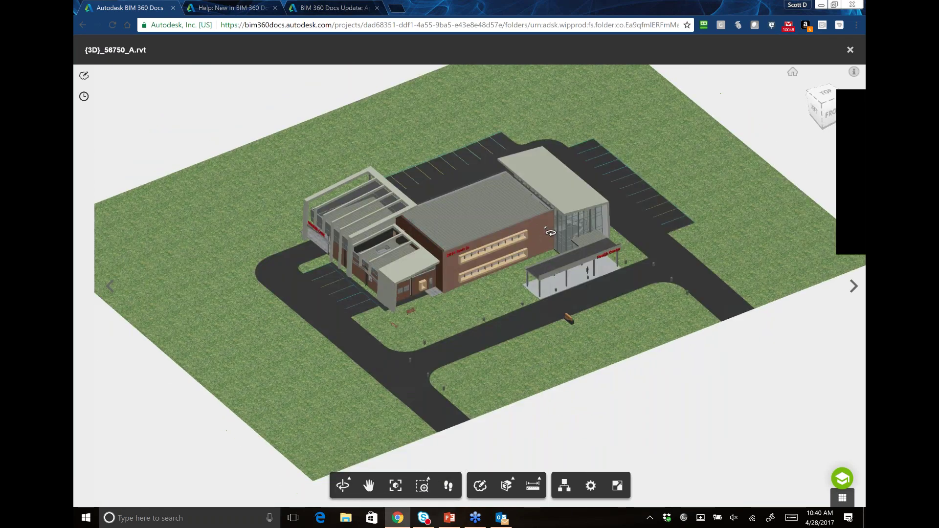
left_click(540, 236)
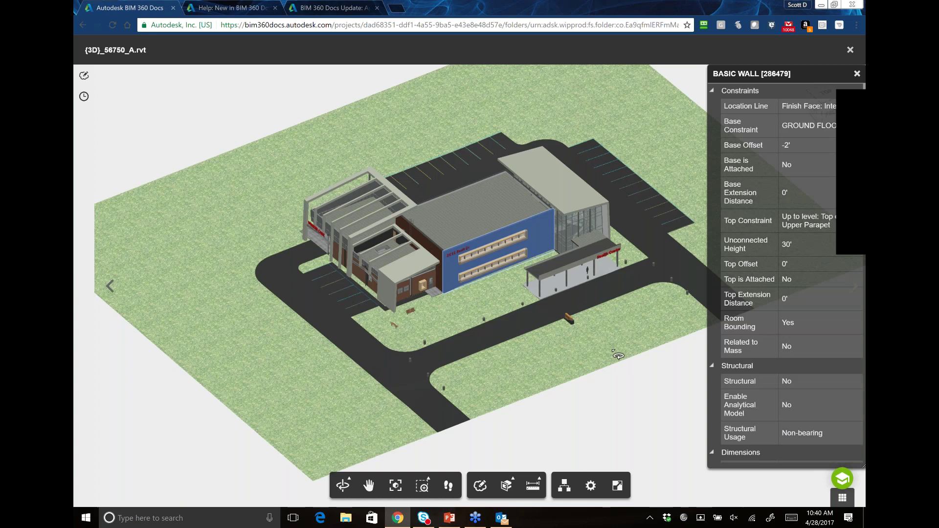
left_click(578, 283)
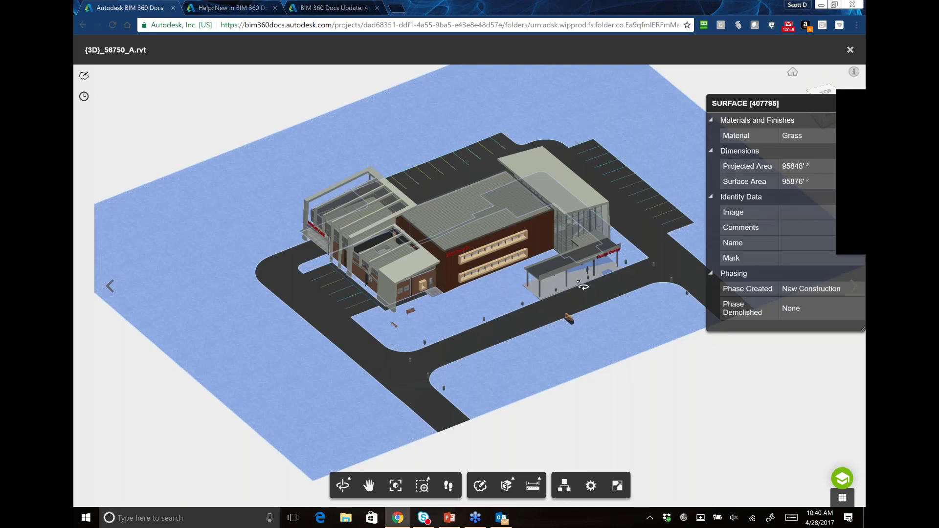
left_click(522, 304)
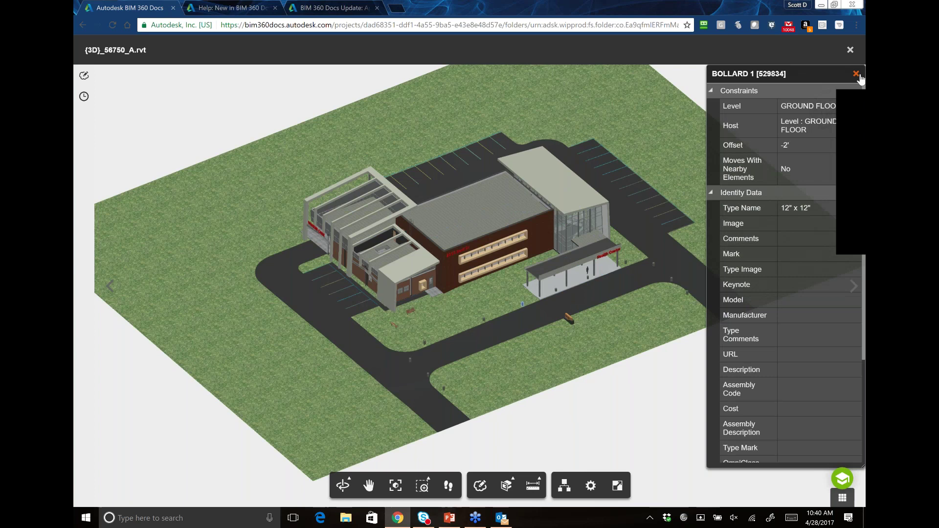
Close the bollard's properties and cut the building with a Z section plane lowered to expose the ground-floor rooms.
left_click(856, 74)
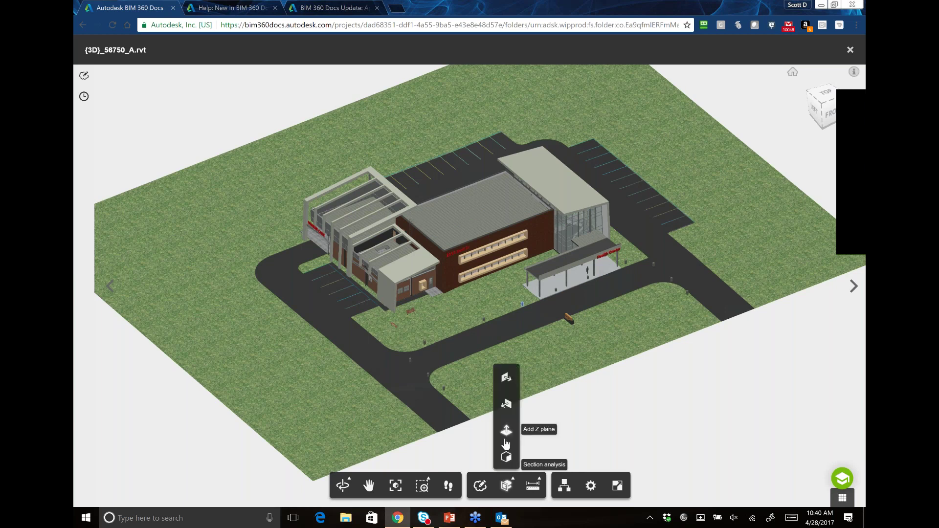
left_click(506, 442)
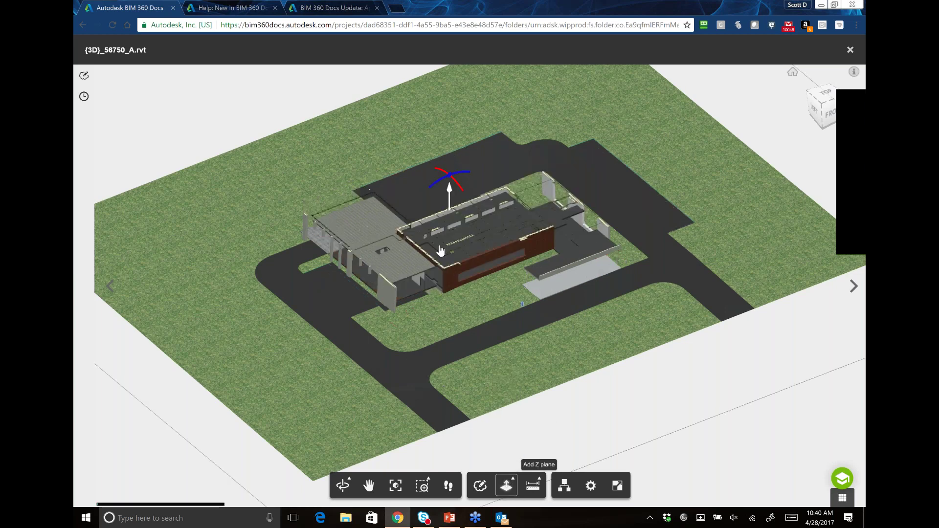
left_click(506, 485)
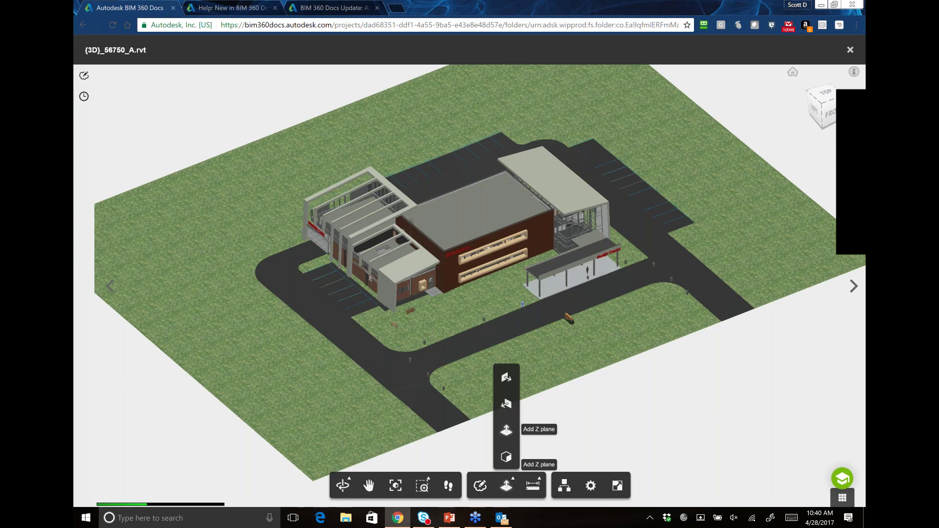
left_click(506, 430)
left_click_drag(454, 206, 421, 335)
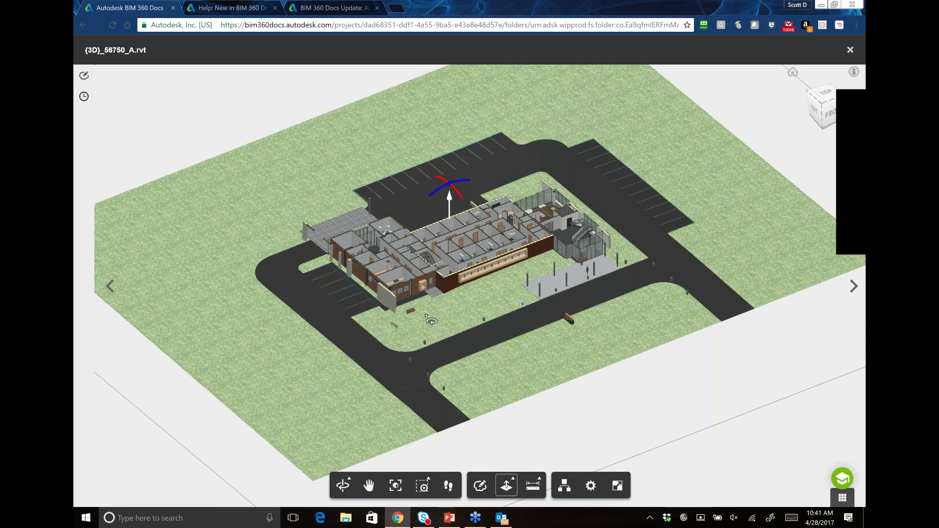
left_click_drag(495, 313, 473, 230)
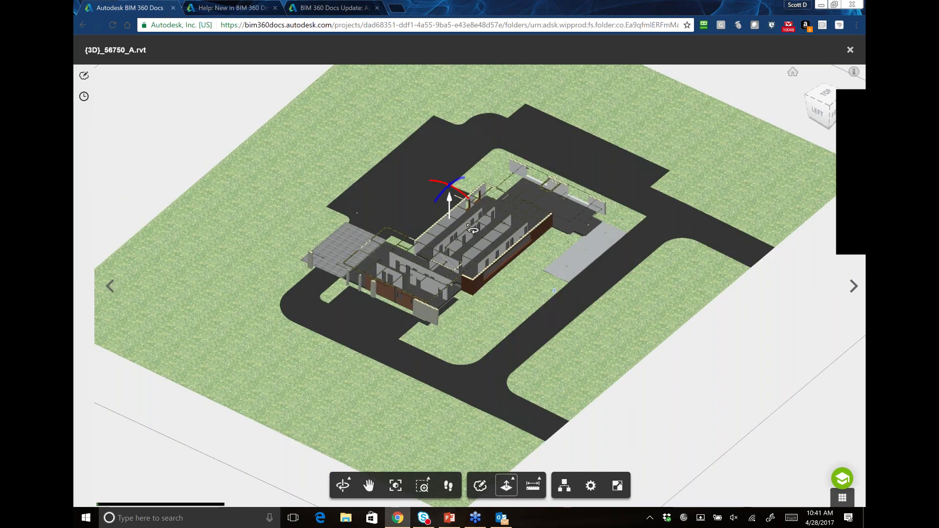
left_click_drag(473, 230, 469, 199)
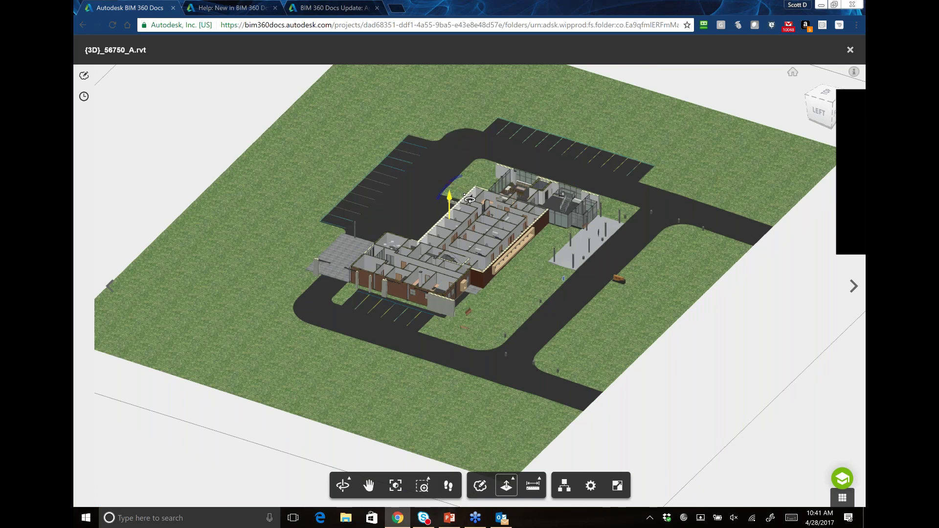
left_click_drag(454, 196, 452, 199)
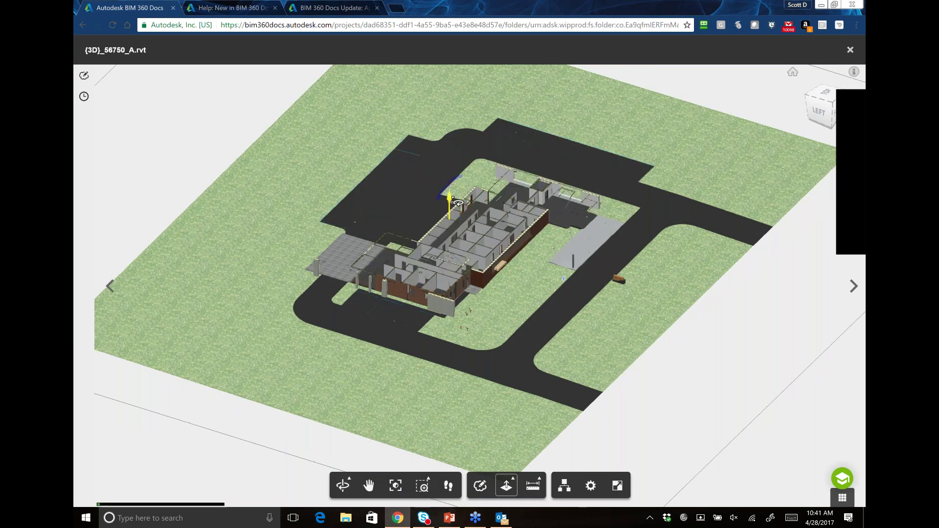
Tilt the section plane through the ground-floor rooms, bring it back to horizontal and look over the sectioned floor.
scroll(468, 239, "up", 2)
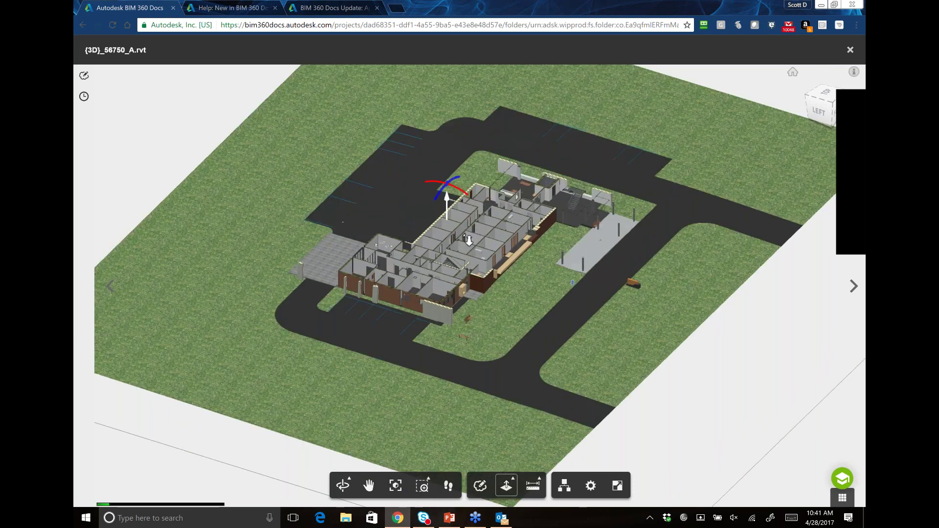
scroll(489, 252, "up", 2)
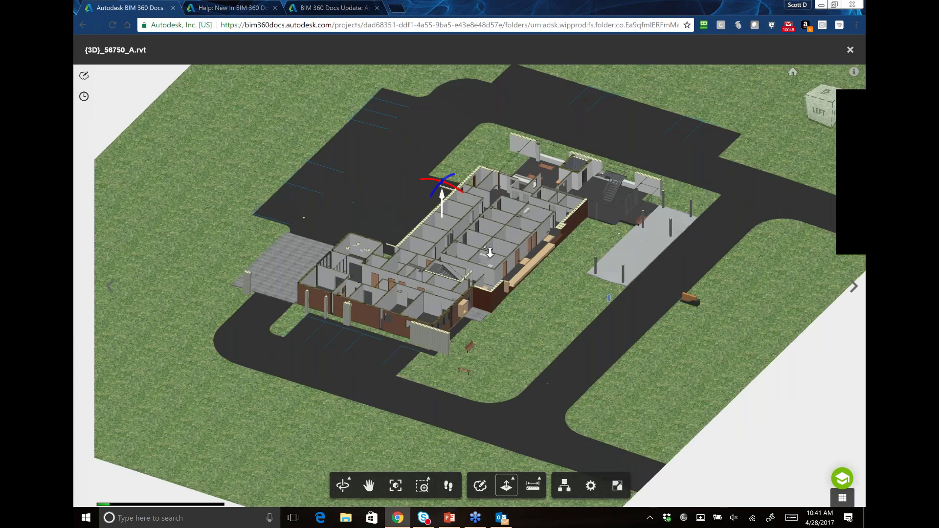
scroll(489, 252, "up", 2)
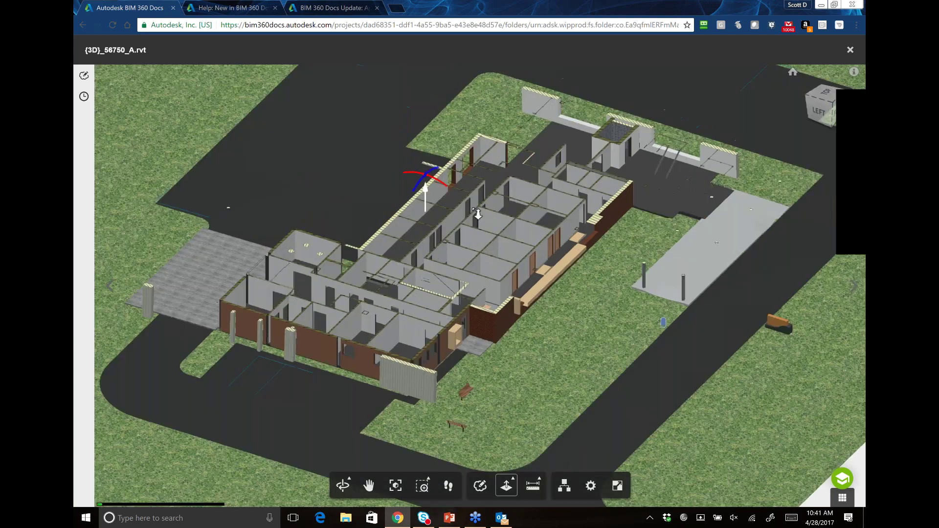
scroll(478, 214, "up", 2)
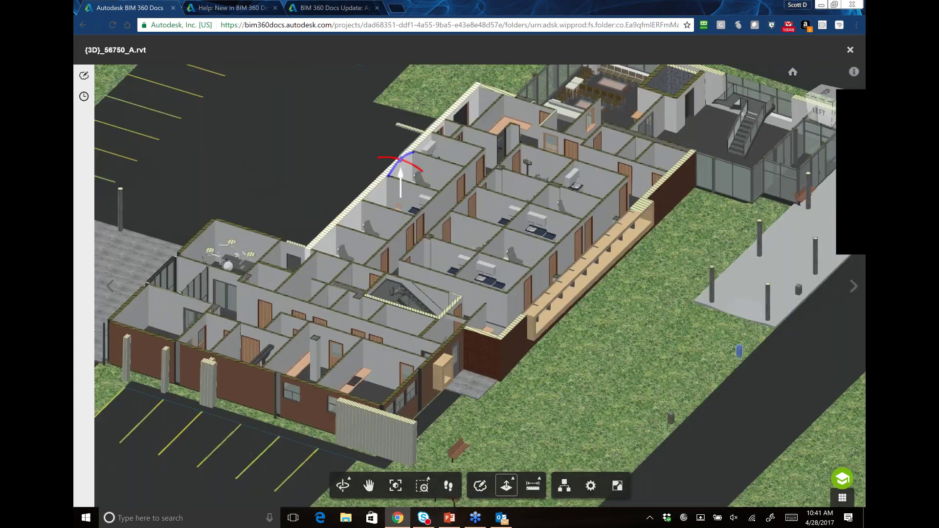
left_click(429, 187)
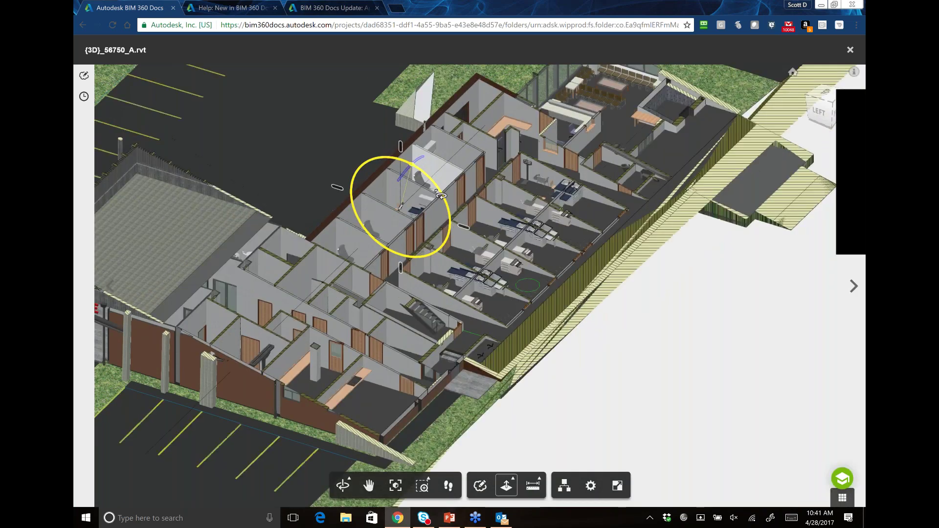
left_click_drag(441, 196, 424, 166)
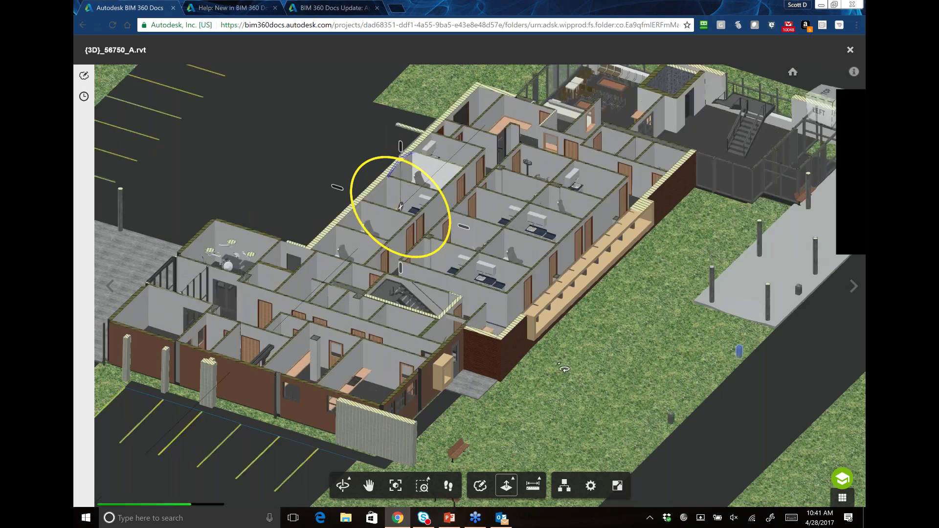
scroll(559, 363, "down", 2)
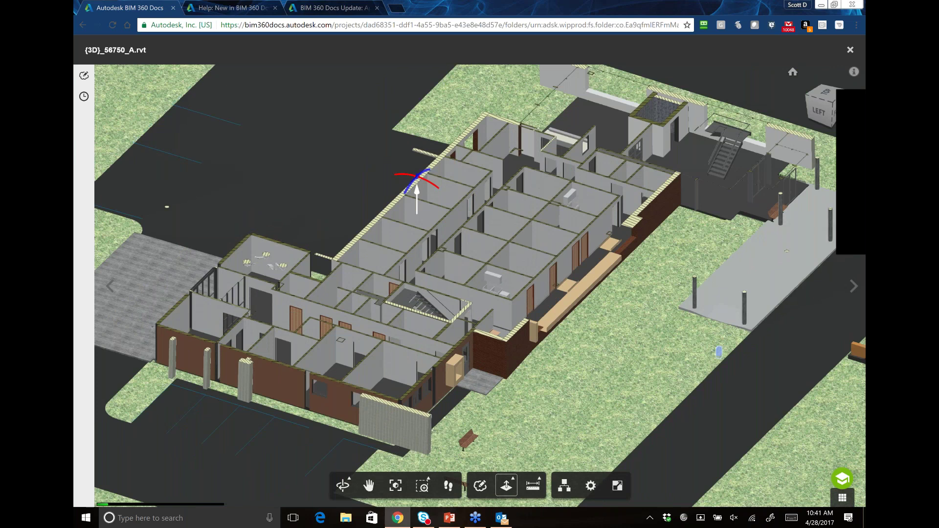
scroll(548, 371, "down", 1)
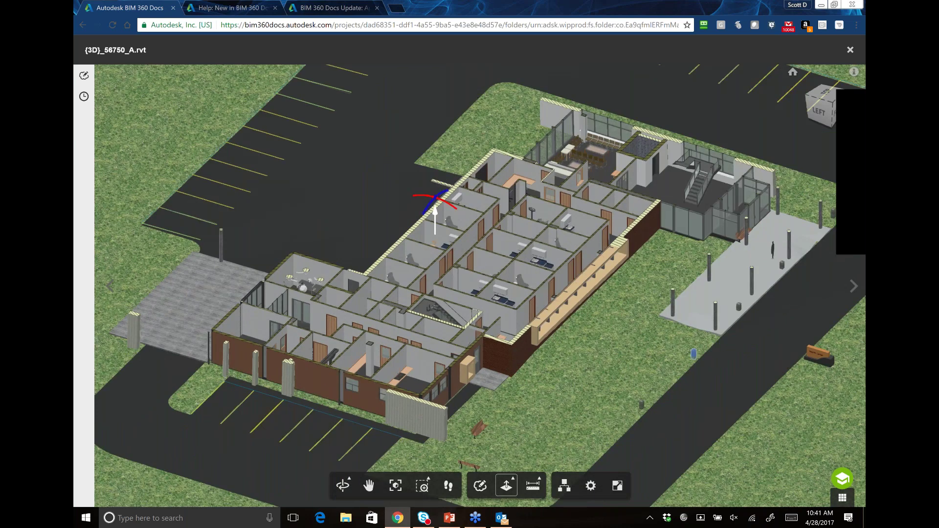
left_click_drag(544, 406, 534, 407)
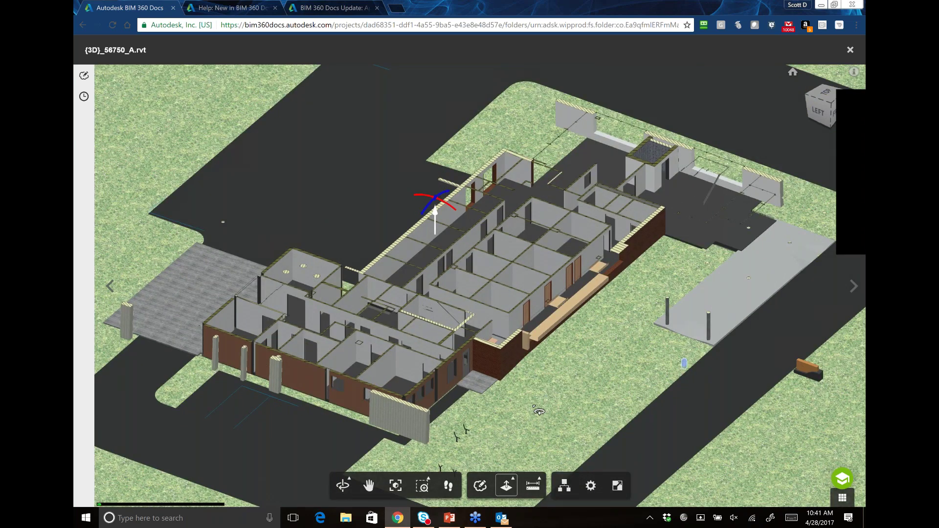
Start a measurement in the 3D model and set its unit type to Feet and fractional inches.
left_click(534, 487)
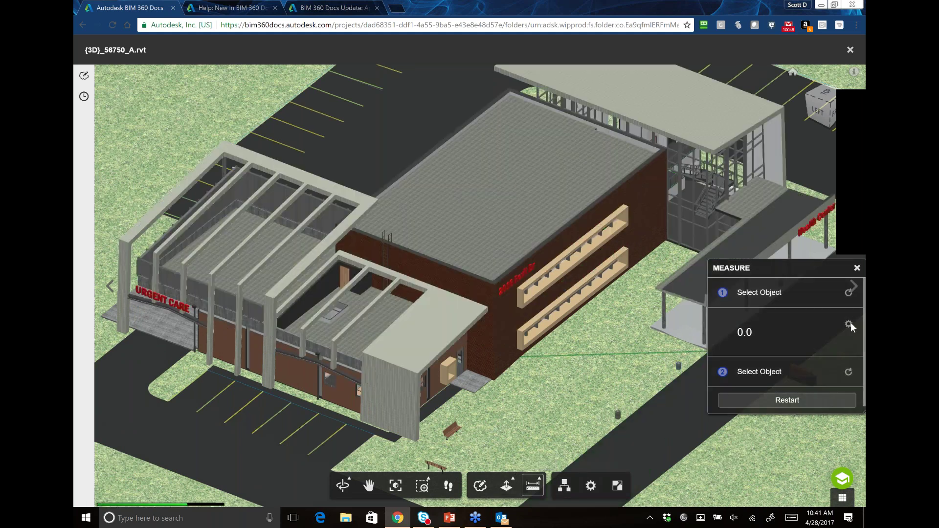
left_click(849, 325)
left_click(817, 362)
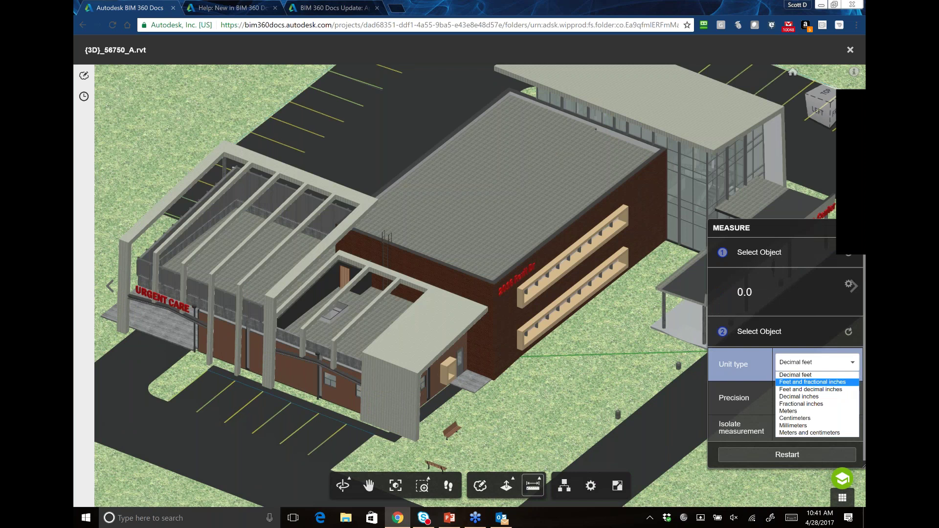
left_click(813, 382)
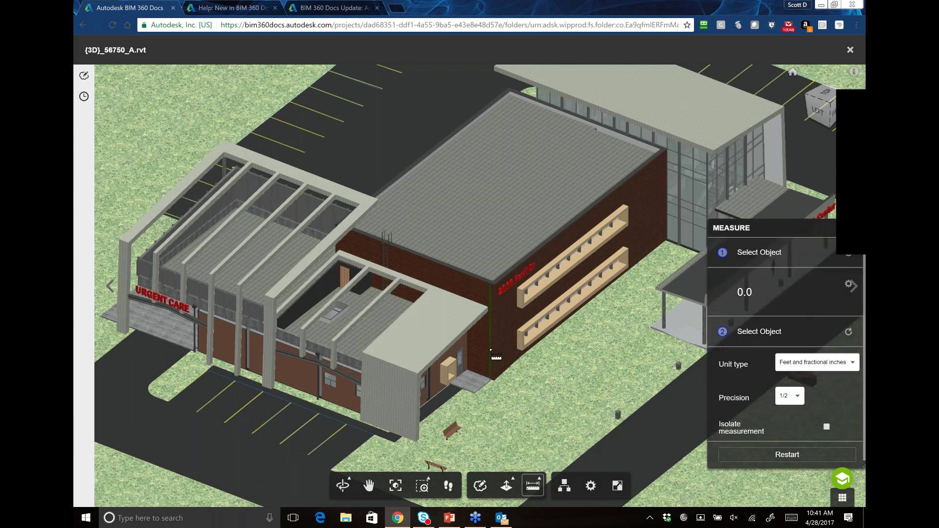
Measure from the main roof to the ground, between two front wall faces, and from the glass wing's roof to the ground, and close the measurement.
left_click(502, 243)
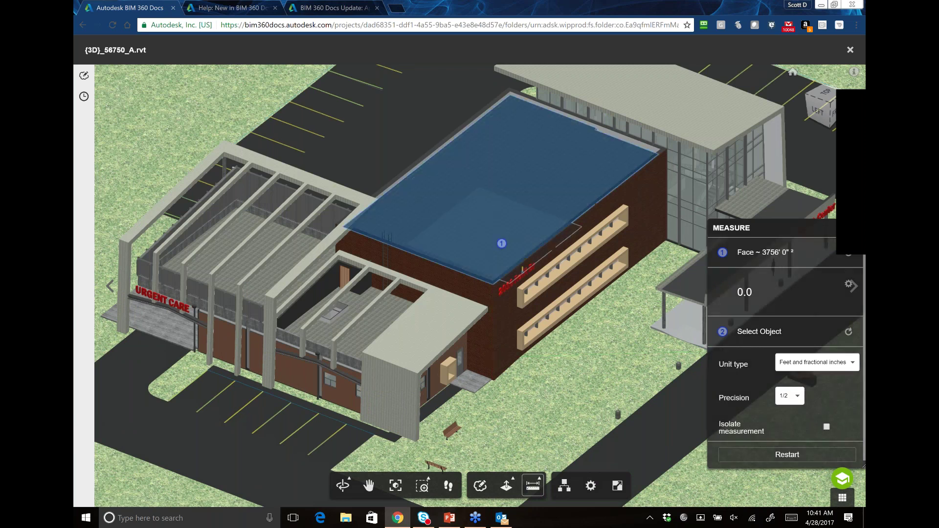
left_click(592, 354)
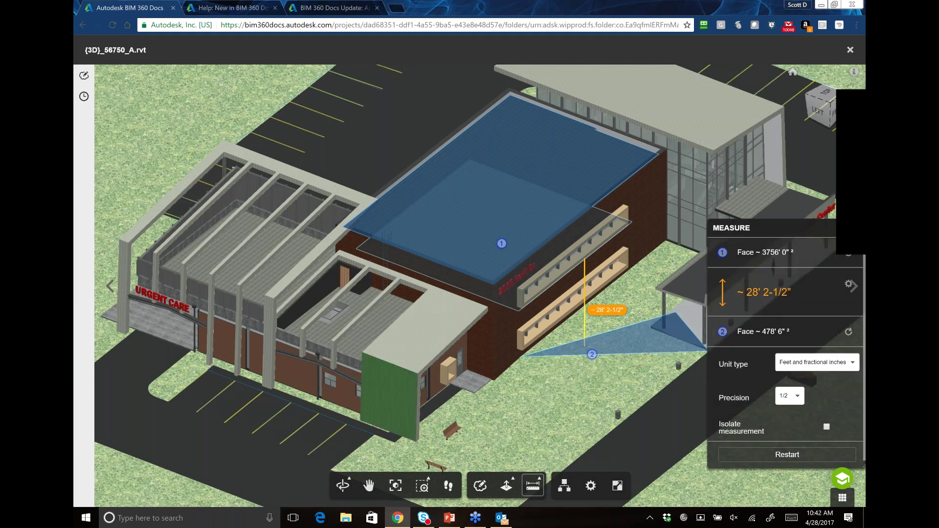
left_click(399, 415)
left_click(355, 405)
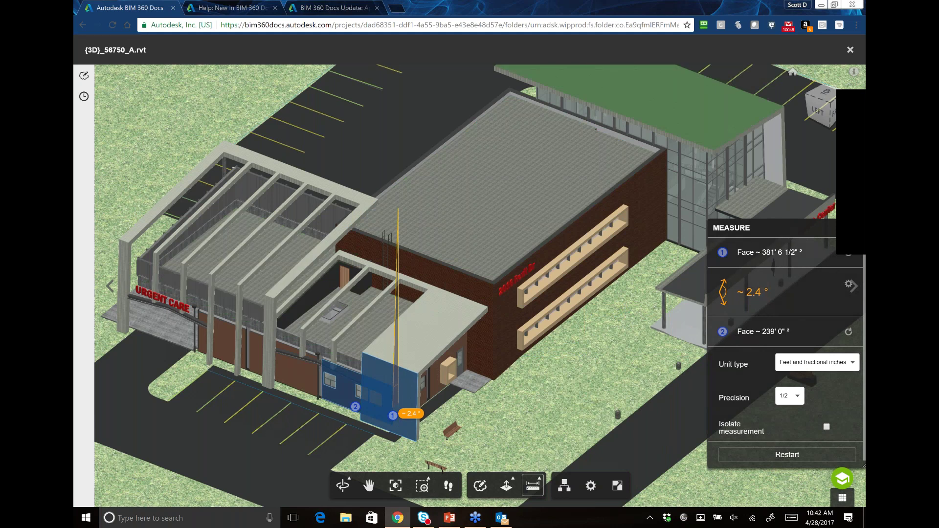
left_click(746, 124)
left_click(823, 175)
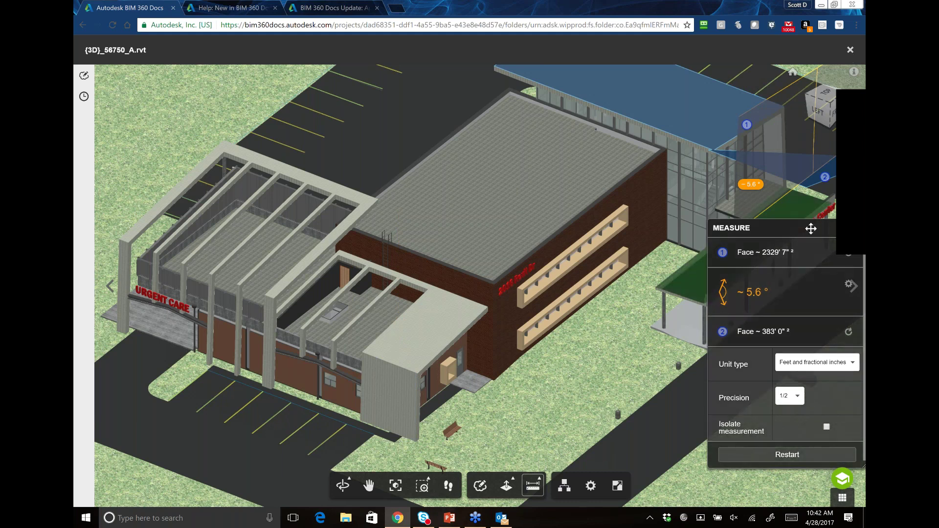
left_click_drag(811, 229, 740, 229)
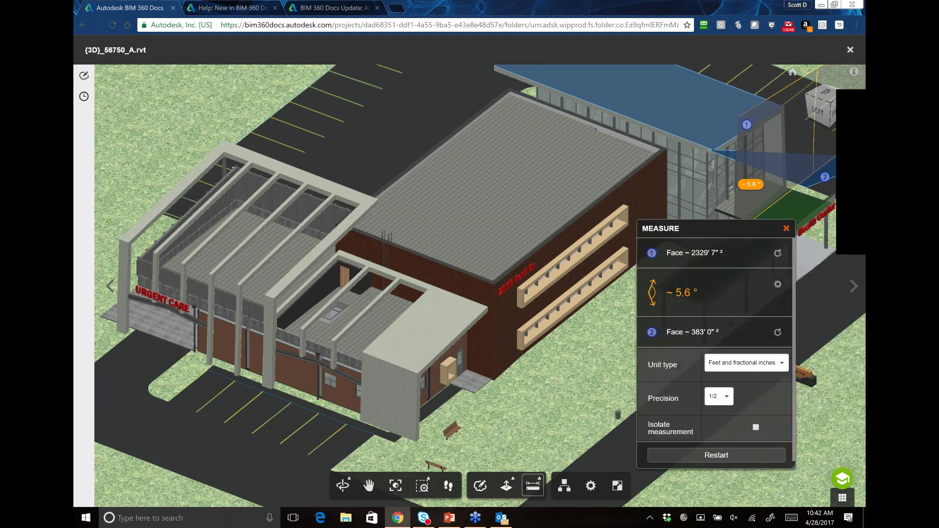
key("Escape")
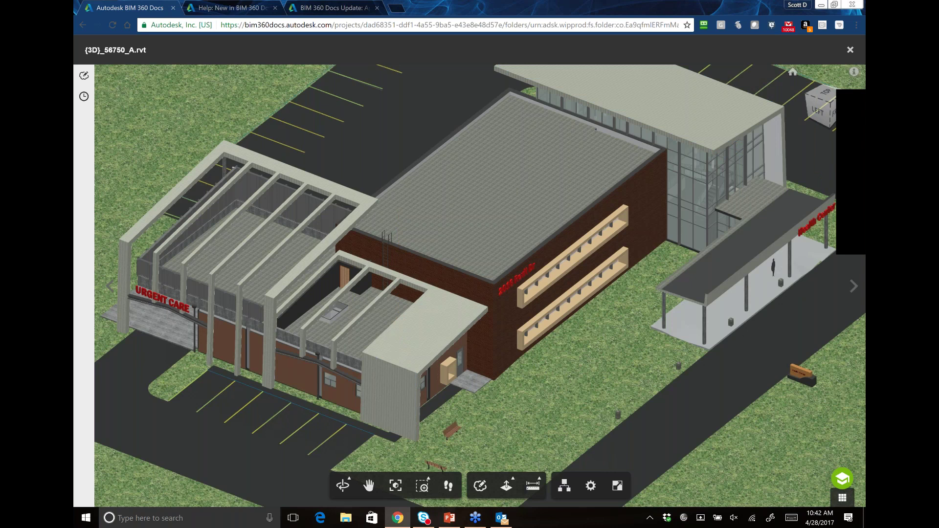
Close and reopen the {3D}_56750_A.rvt model and expand the Doors category in its model browser.
left_click(850, 50)
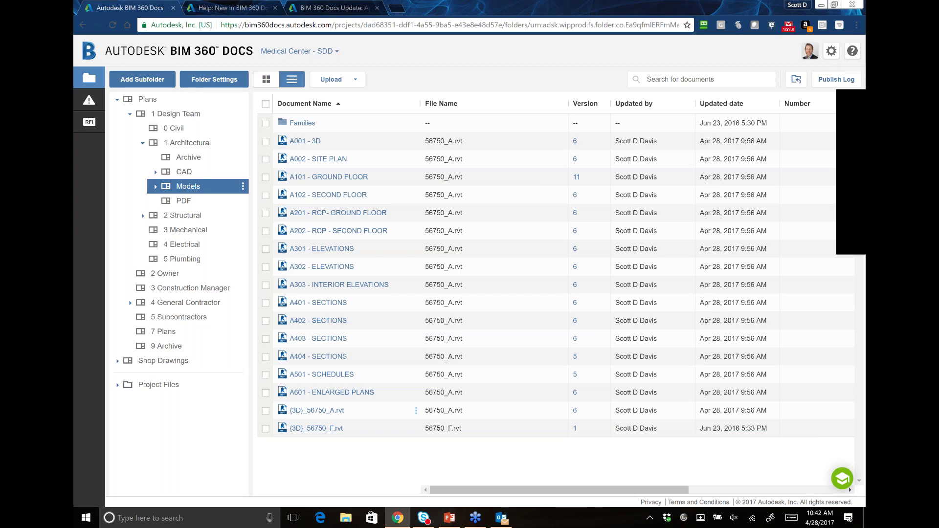
left_click(313, 410)
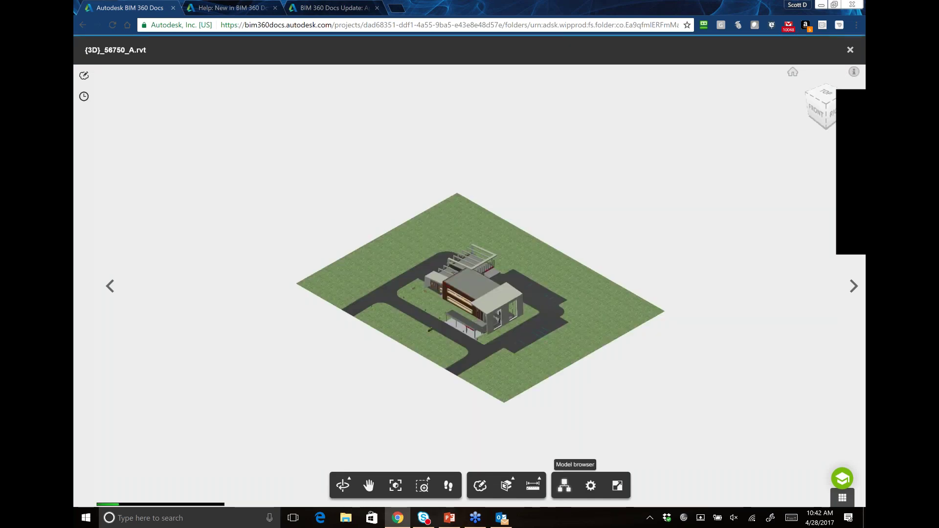
left_click(564, 485)
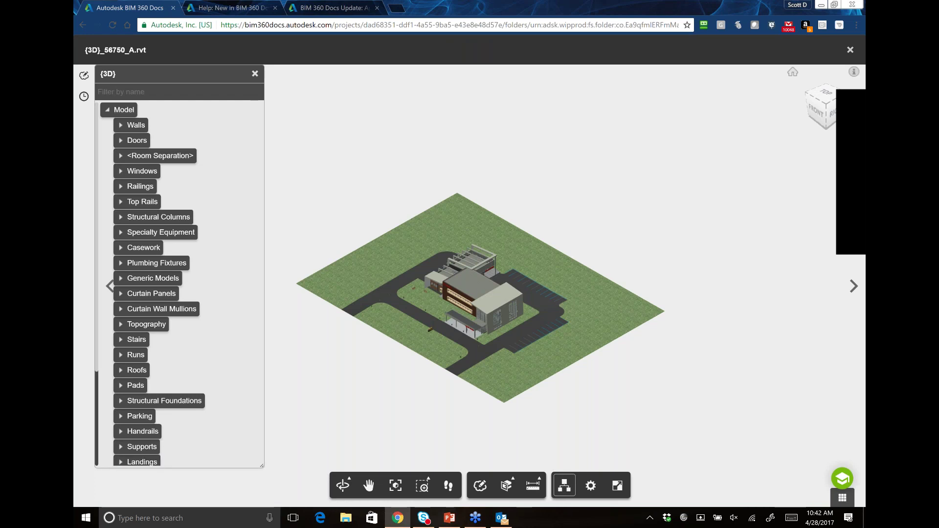
left_click(137, 140)
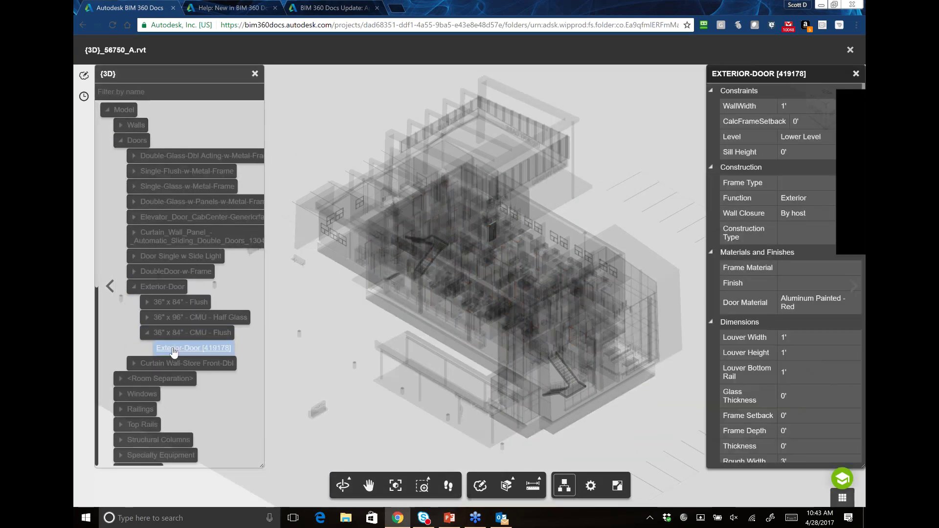
Isolate and inspect the 36" x 84" - CMU - Flush exterior door, and restore the whole model in its home view.
double_click(186, 350)
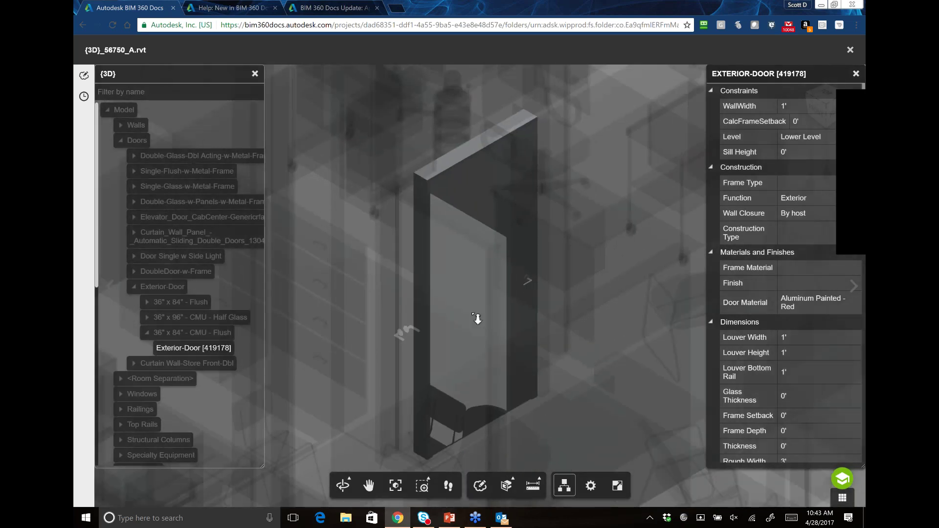
scroll(477, 319, "down", 3)
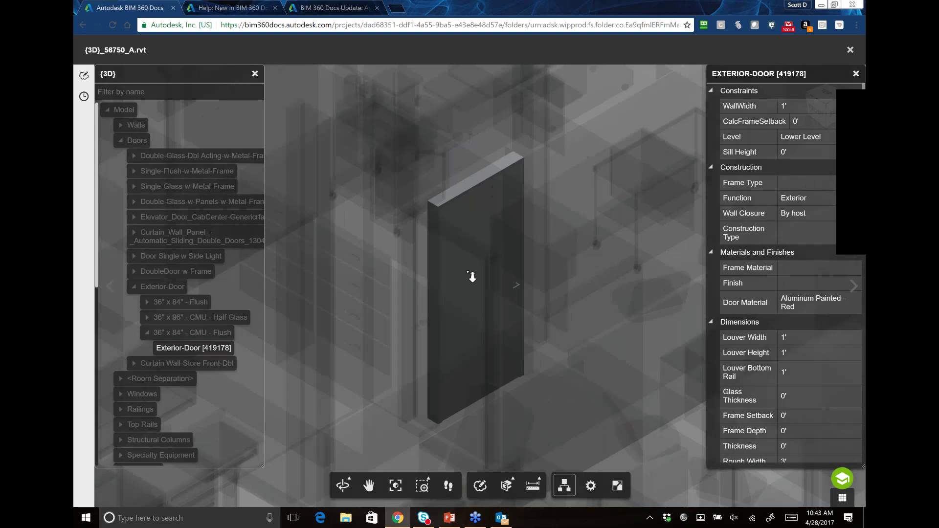
scroll(478, 294, "down", 2)
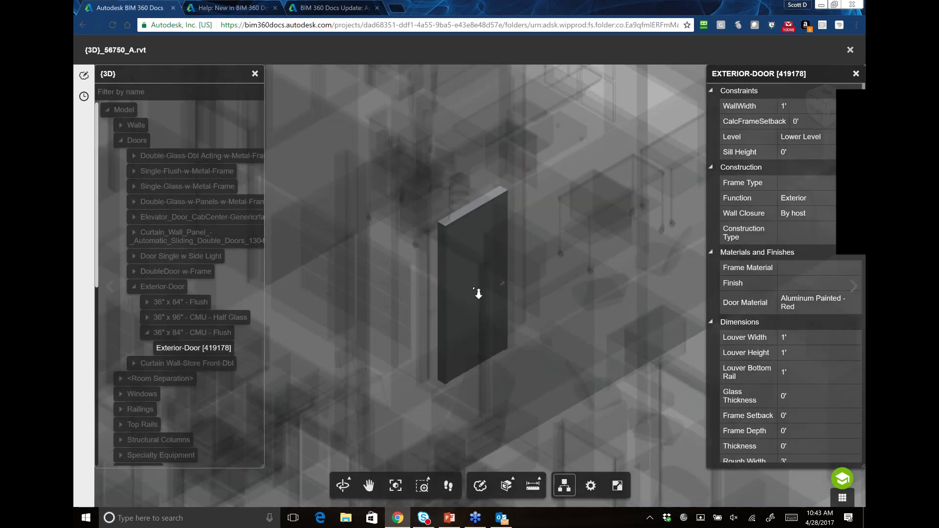
scroll(478, 293, "down", 2)
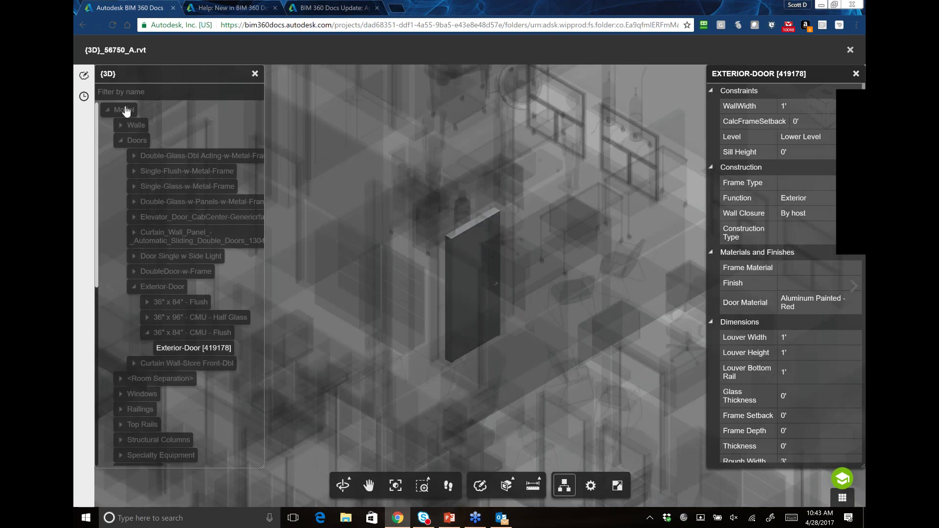
left_click(125, 110)
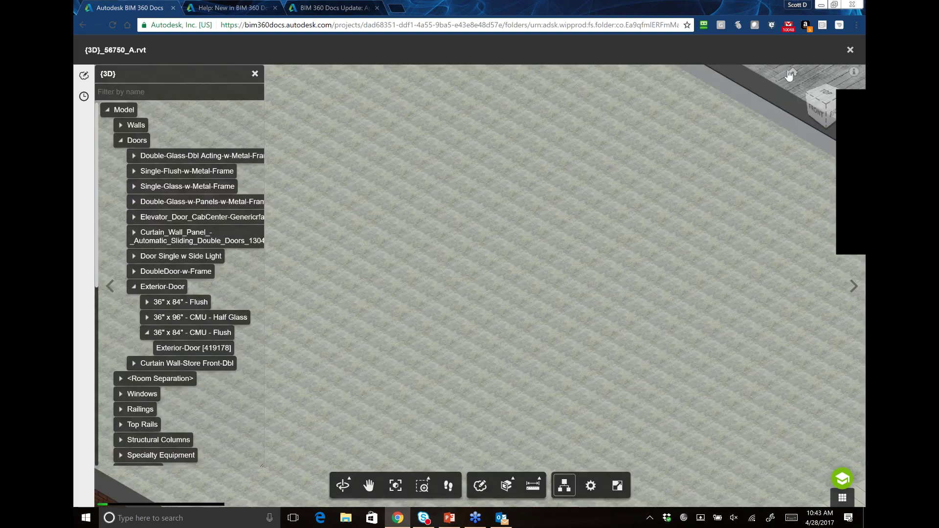
left_click(790, 74)
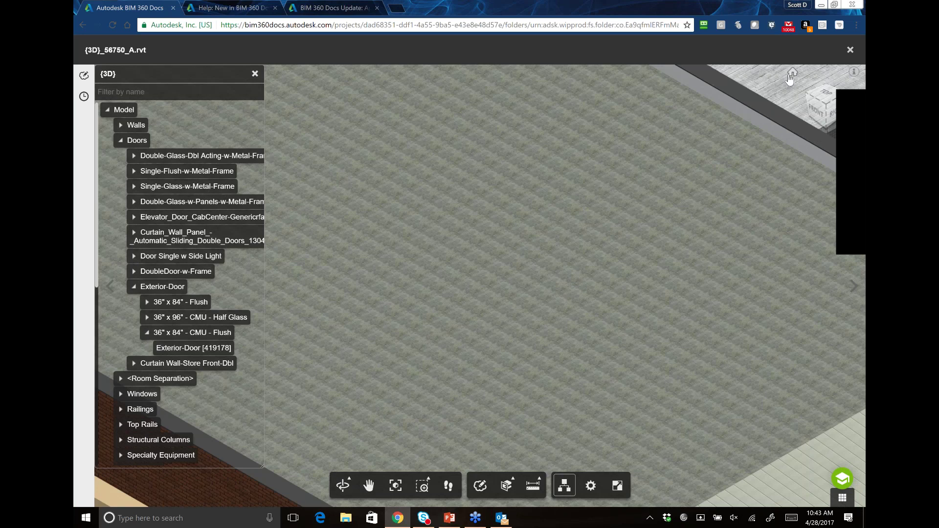
Reset the 3D model to its home view, and close the model browser and the {3D}_56750_A.rvt model.
left_click(791, 74)
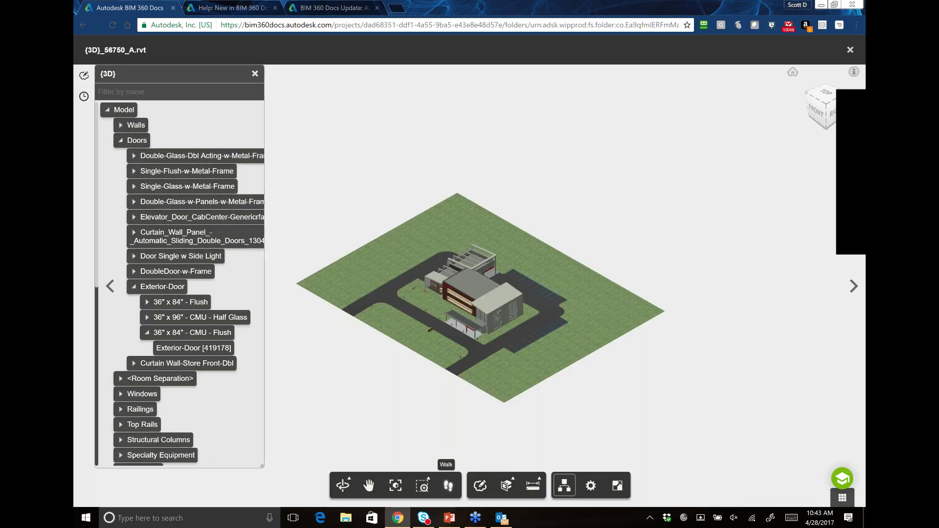
left_click(254, 75)
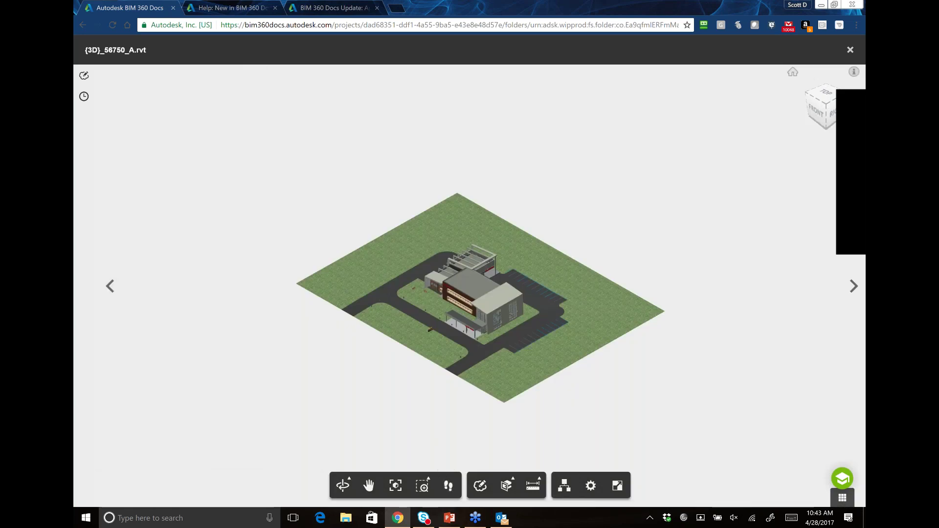
left_click(851, 50)
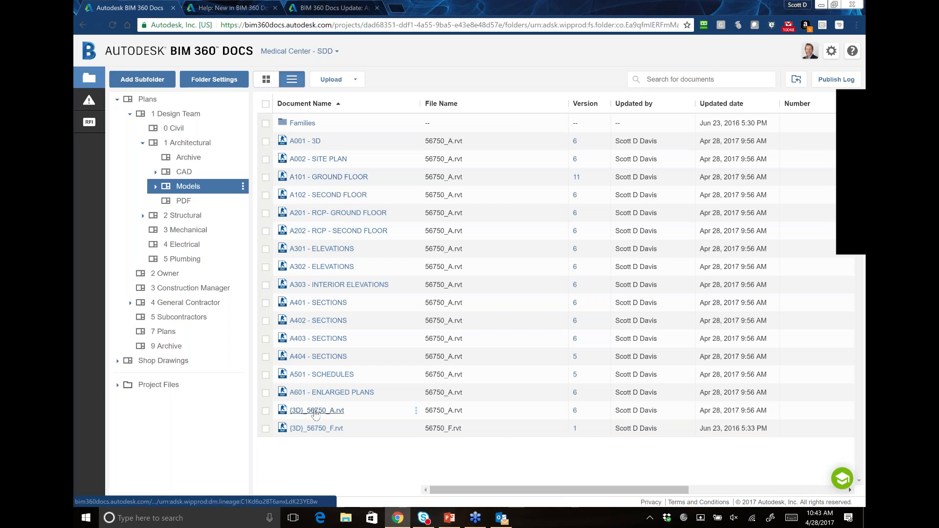
Open the A102 - SECOND FLOOR sheet, show all its markups and hide them again.
left_click(328, 195)
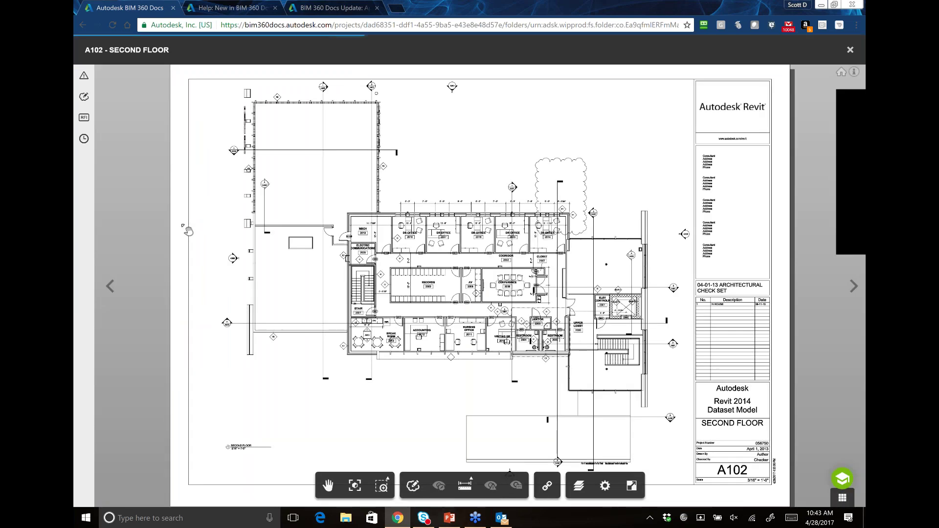
left_click(439, 486)
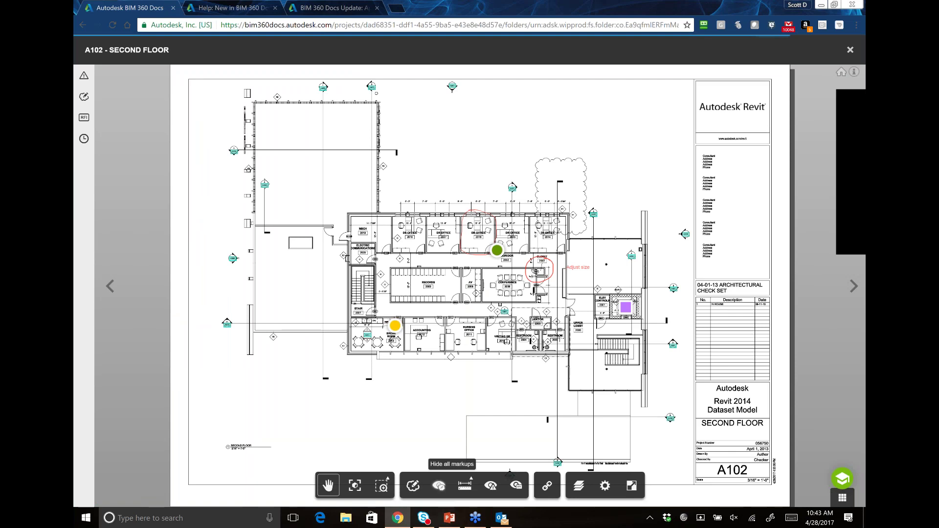
left_click(438, 486)
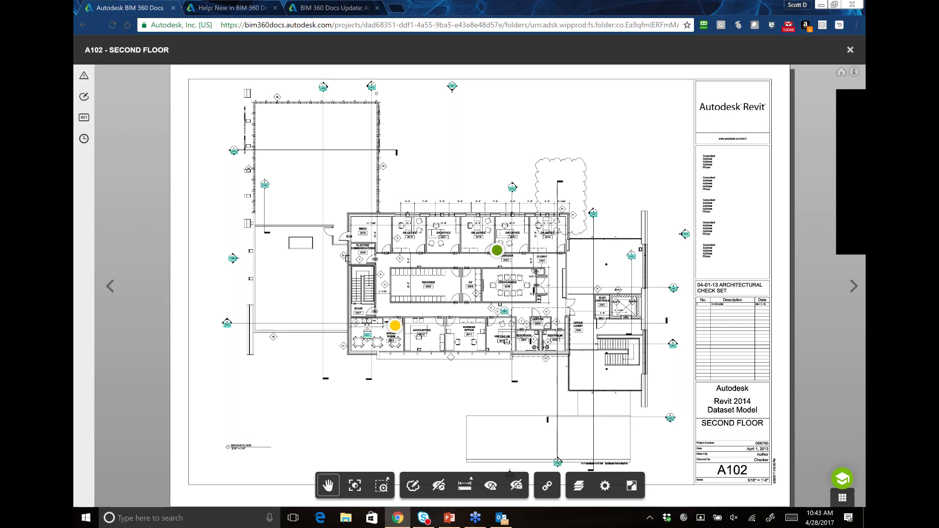
Open the Drywall crack issue on the sheet, enter "Test" as its official response and cancel that response.
left_click(84, 76)
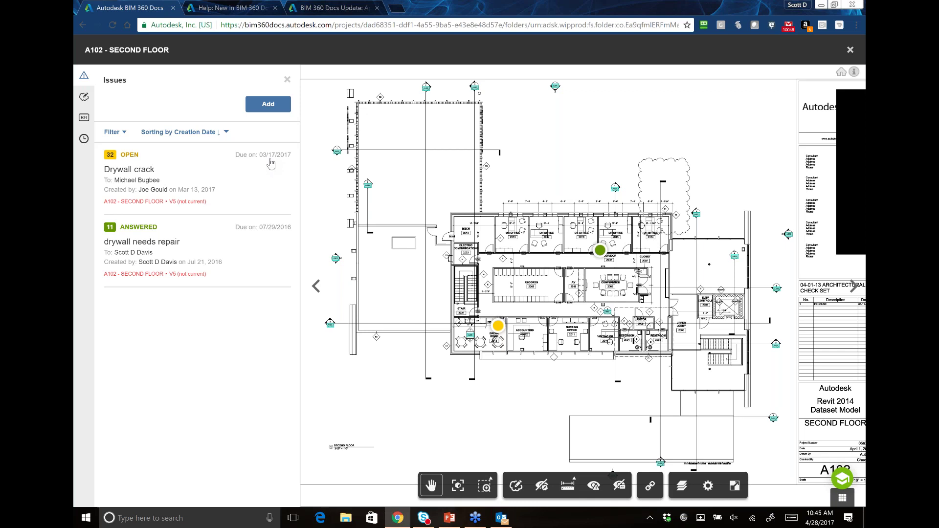
left_click(241, 167)
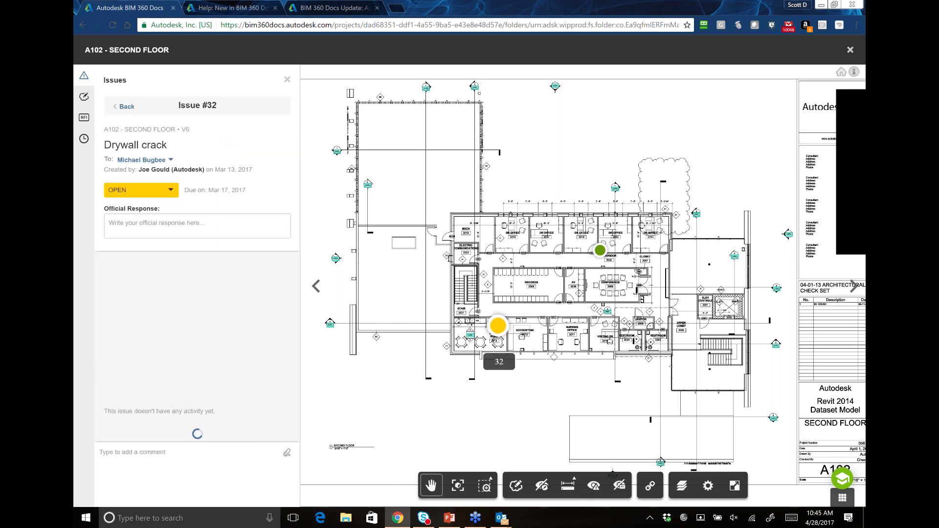
left_click(156, 235)
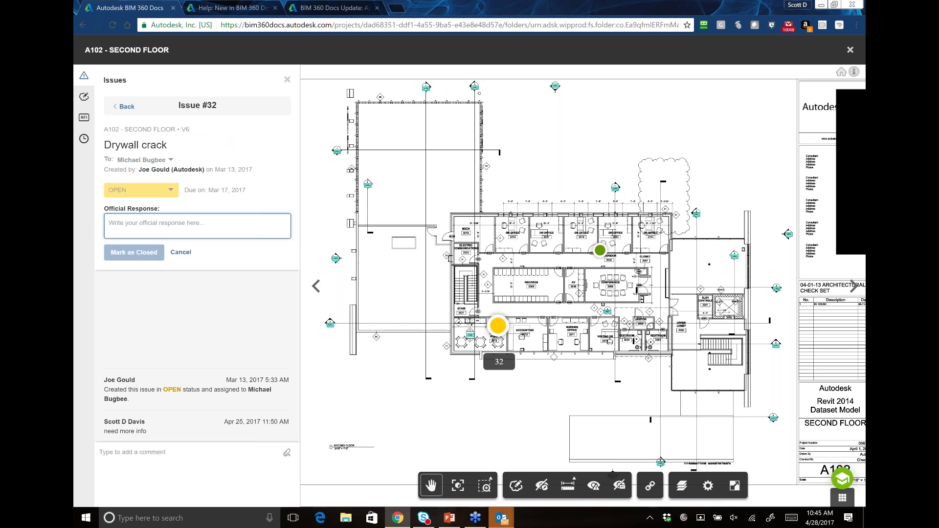
type("Test")
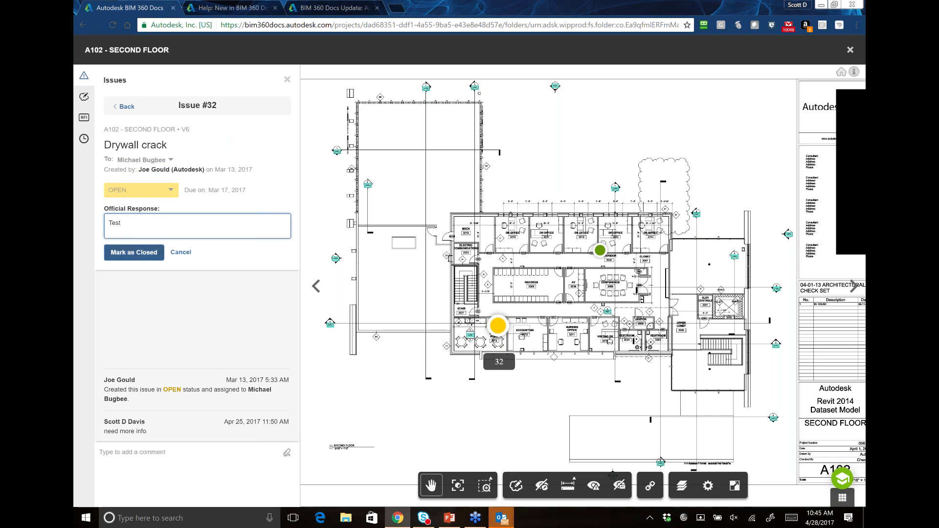
left_click(181, 252)
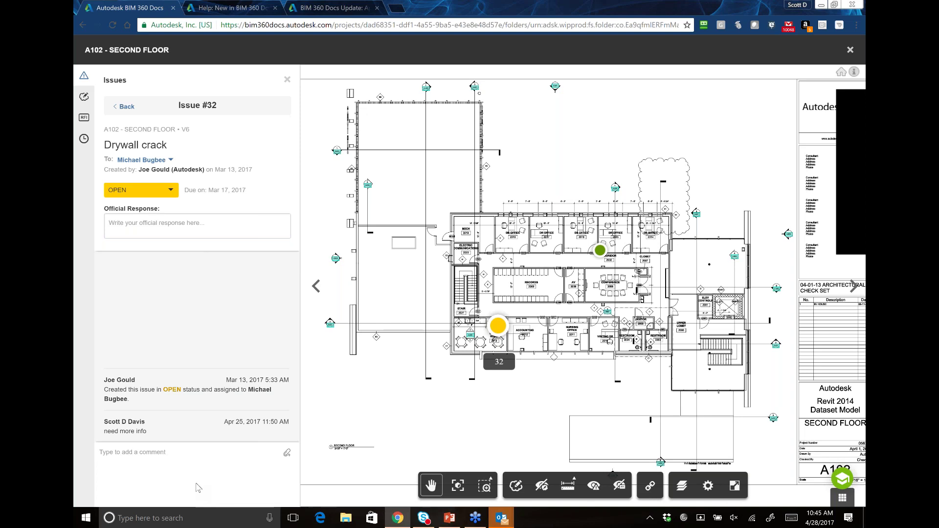
Draft the comment "Need more info" on the Drywall crack issue and close the issue.
left_click(153, 466)
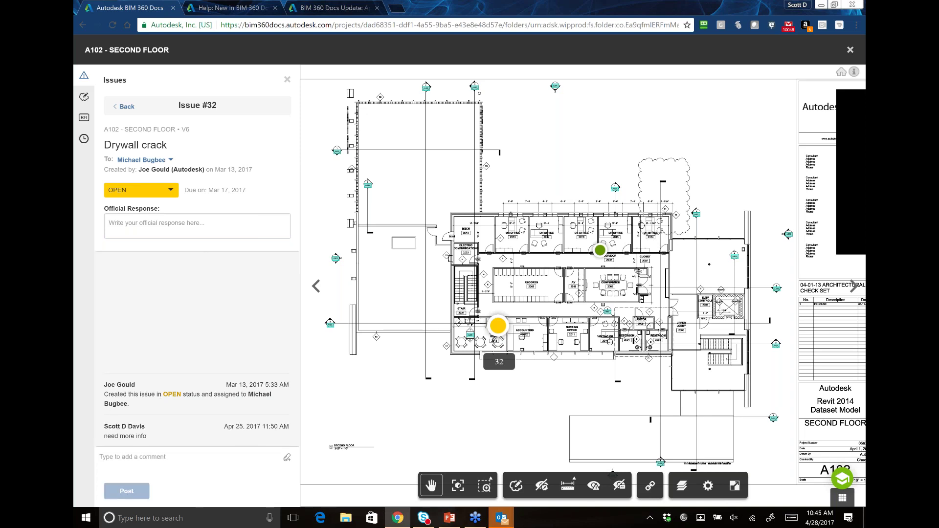
type("Need ")
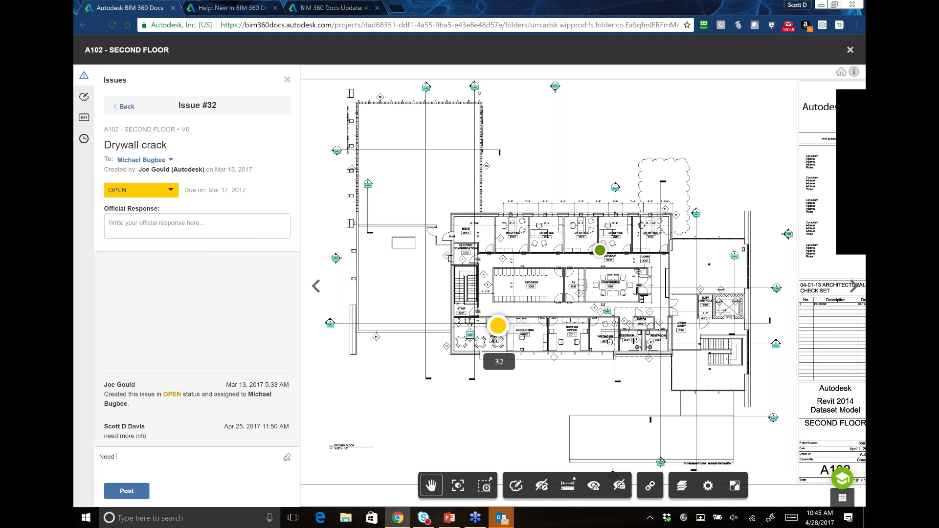
type("more info")
left_click(287, 80)
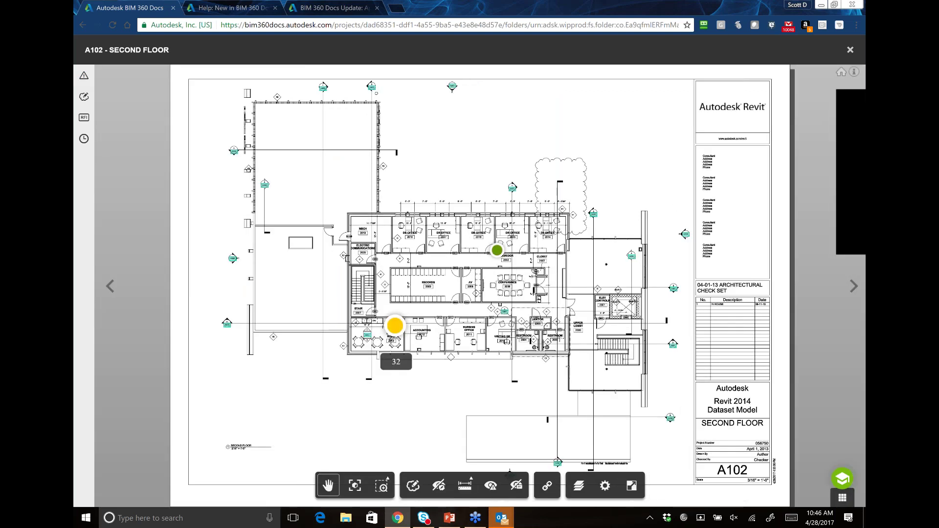
Start a new issue on the second floor sheet and place its push pin inside the MECH 2019 room.
left_click(84, 96)
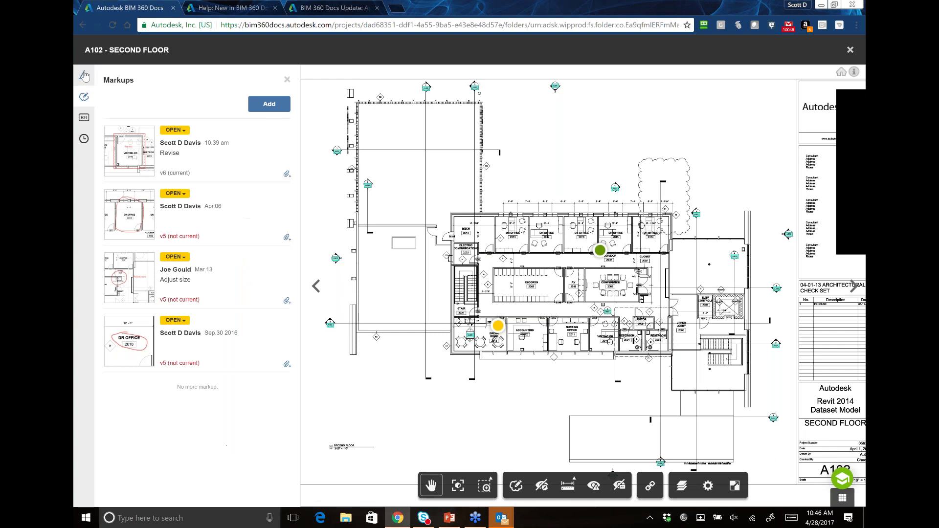
left_click(84, 75)
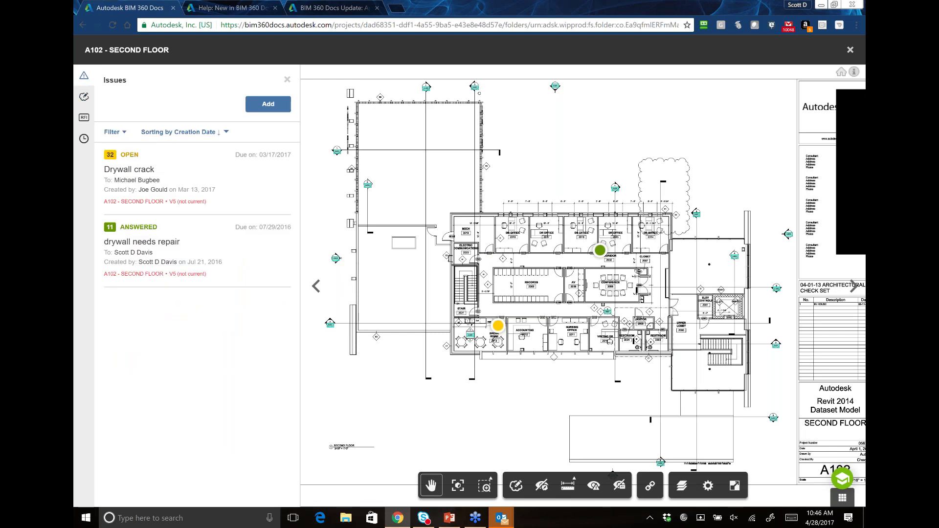
left_click(268, 103)
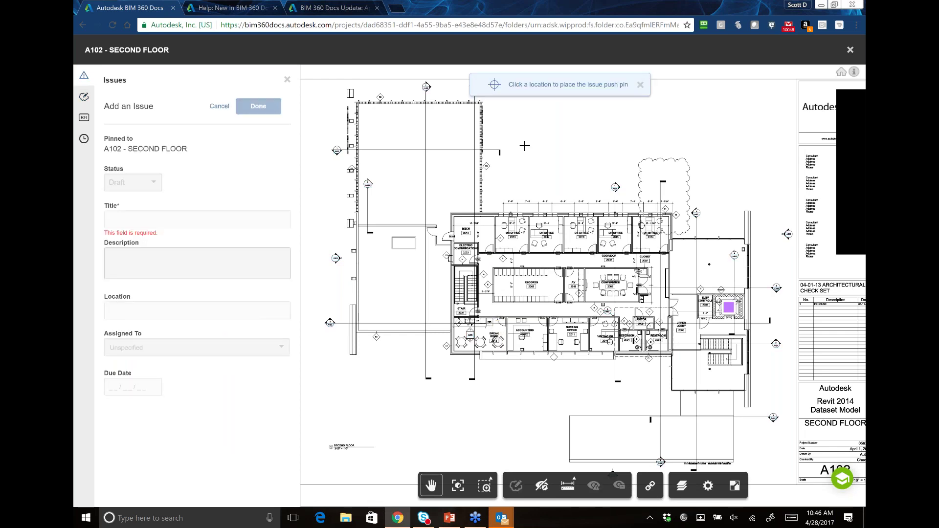
scroll(544, 276, "up", 1)
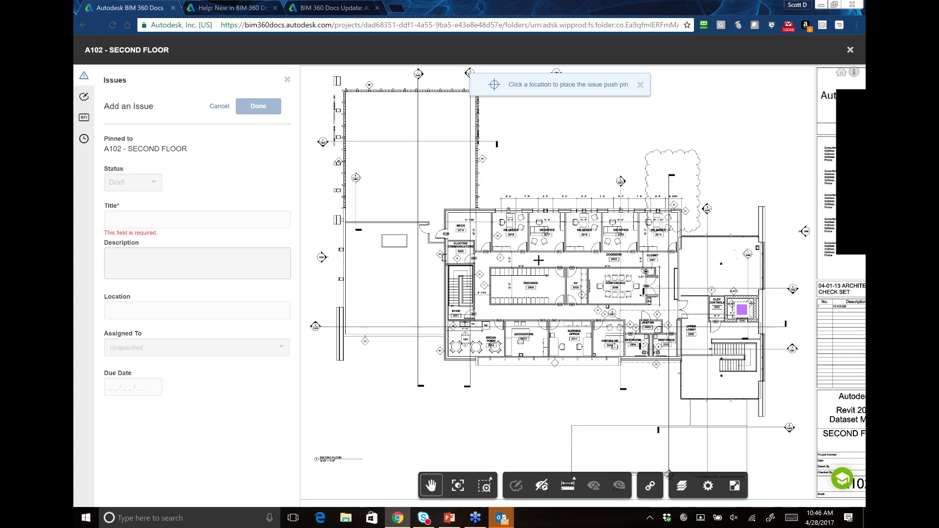
scroll(539, 261, "up", 1)
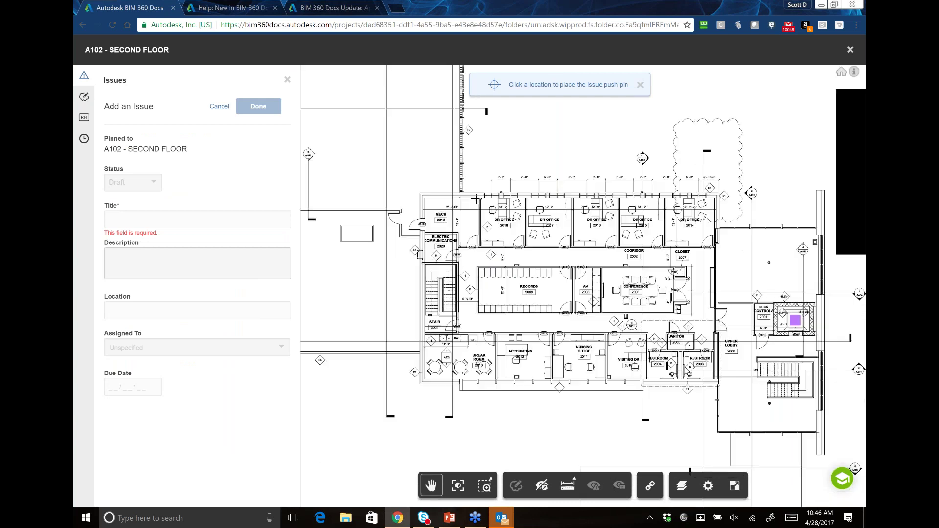
scroll(507, 247, "up", 1)
scroll(475, 198, "up", 1)
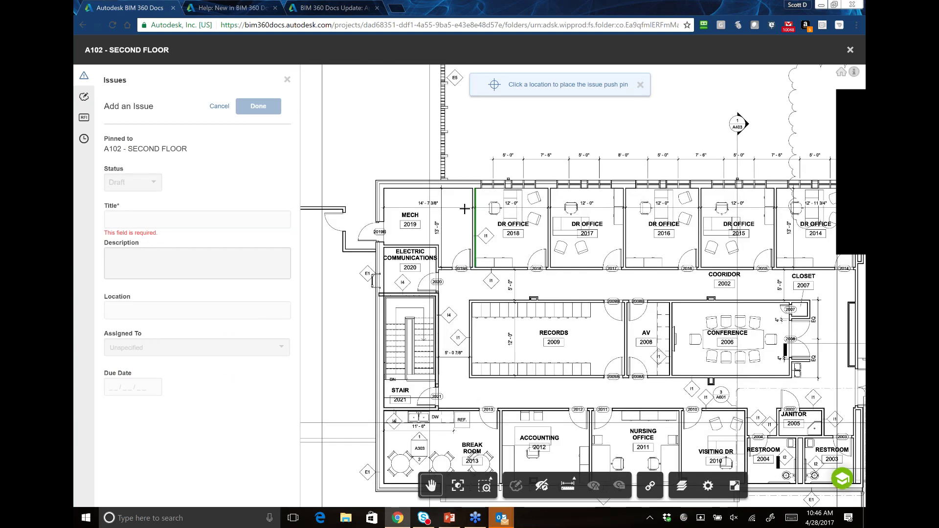
scroll(460, 201, "up", 1)
scroll(458, 194, "up", 1)
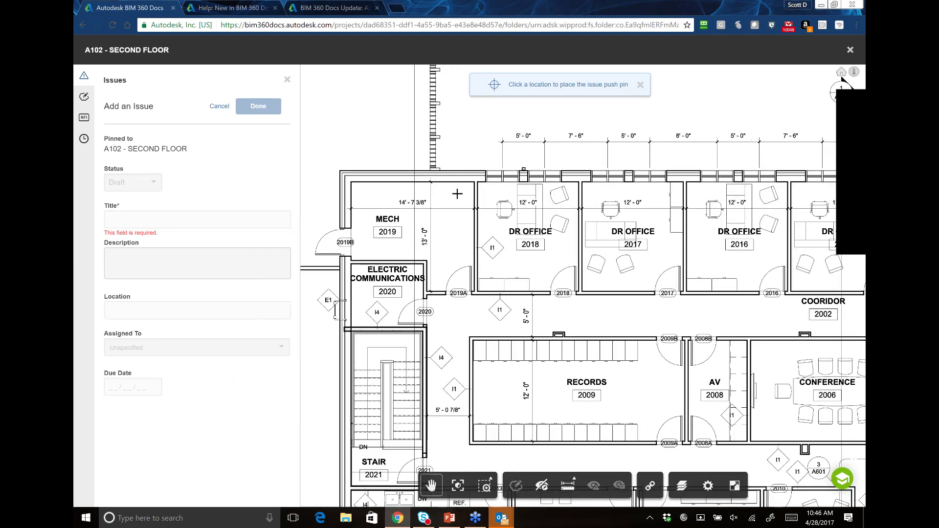
scroll(457, 195, "up", 1)
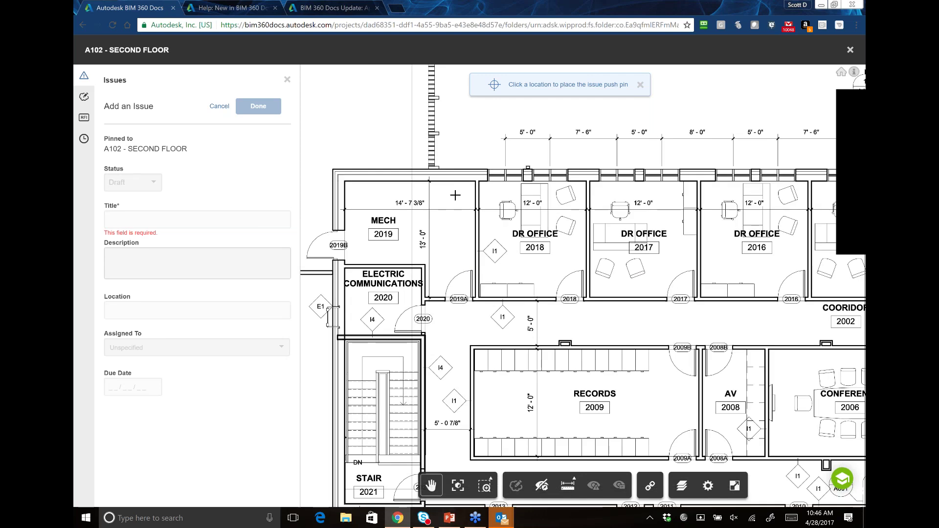
scroll(456, 195, "up", 1)
left_click(455, 195)
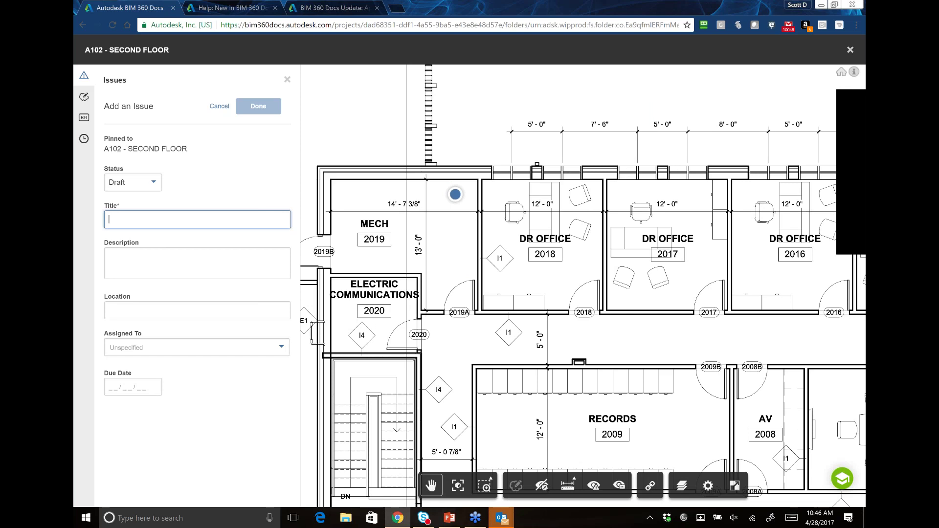
Switch the new issue's status to Open and back to Draft.
left_click(133, 182)
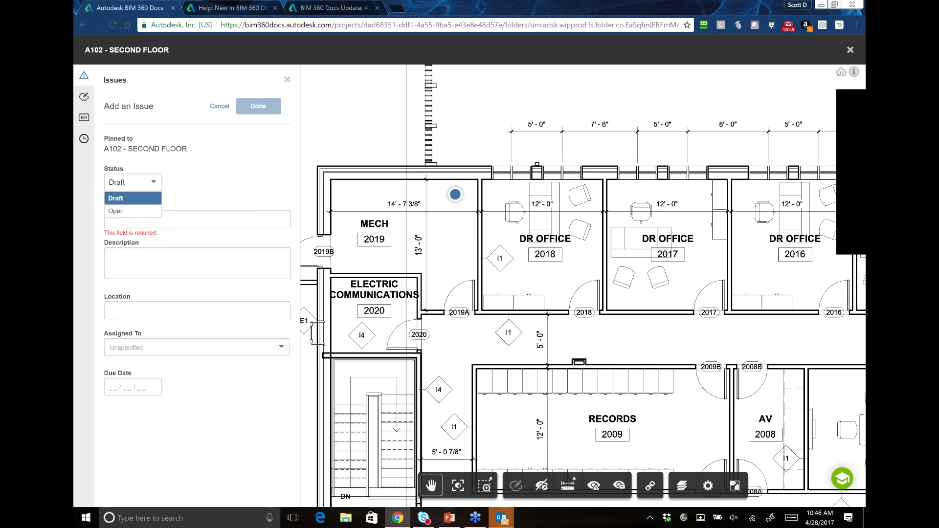
left_click(116, 211)
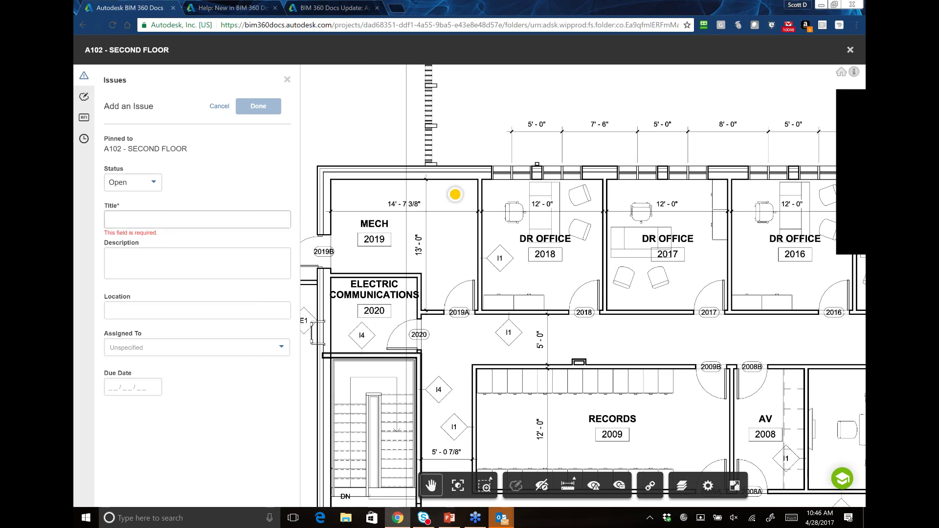
left_click(132, 182)
left_click(116, 198)
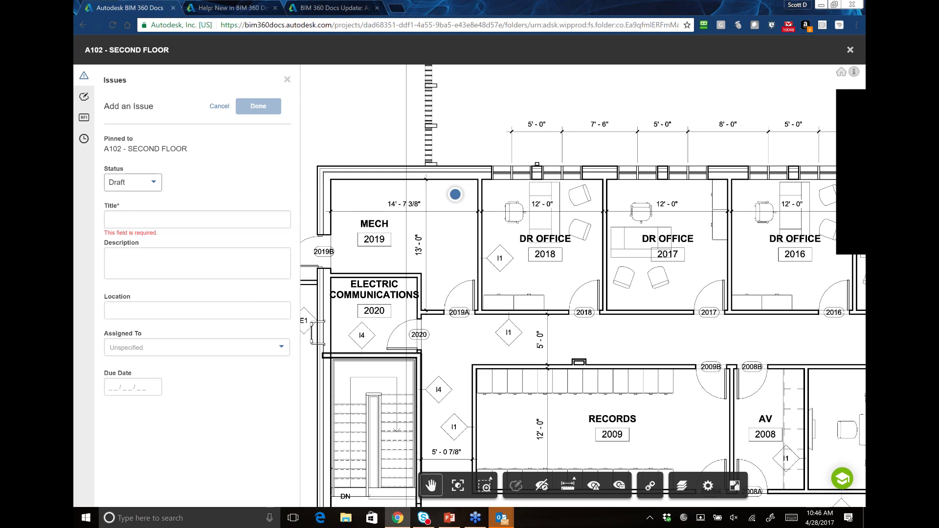
Enter "title" as the new issue's title and "rm 2019" as its location.
left_click(197, 220)
type("title")
key("Tab")
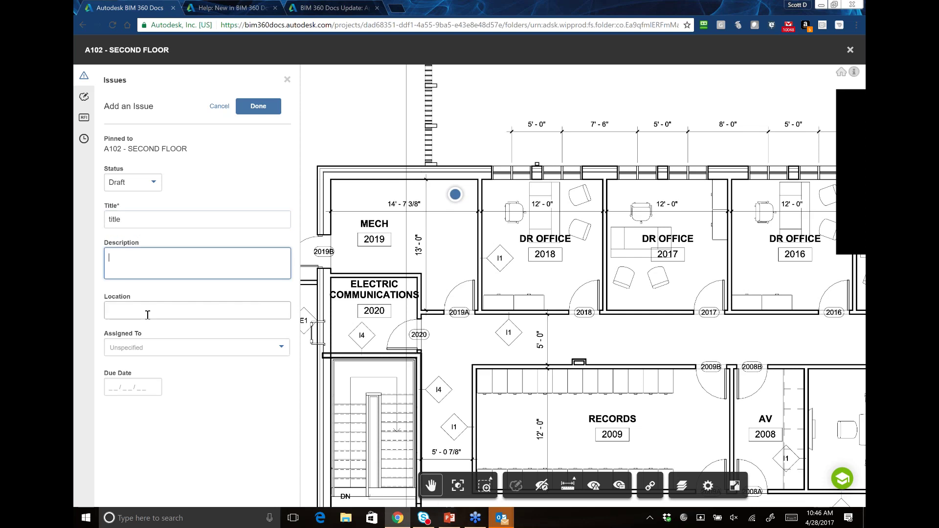
left_click(147, 314)
type("rm 2019")
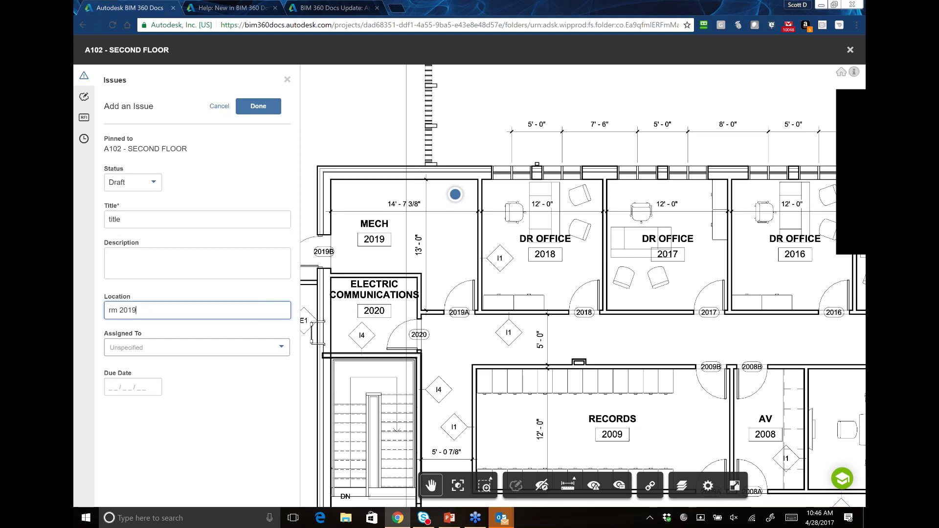
Assign the new issue to a member from the list of project members.
left_click(196, 348)
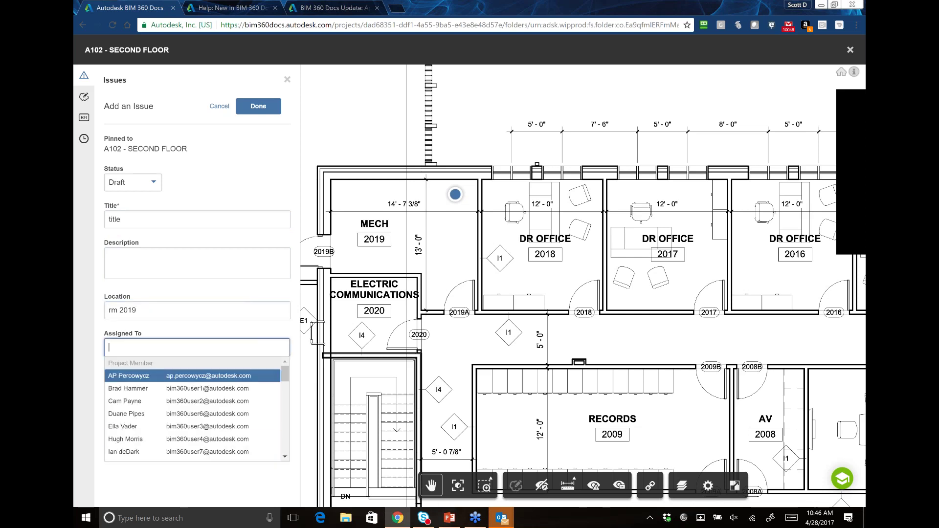
scroll(147, 402, "down", 1)
scroll(147, 402, "down", 2)
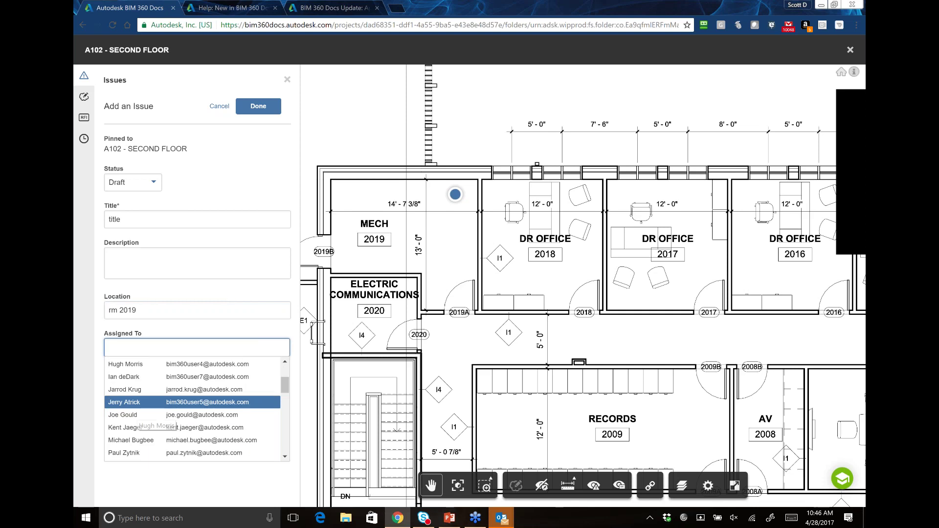
scroll(135, 409, "down", 2)
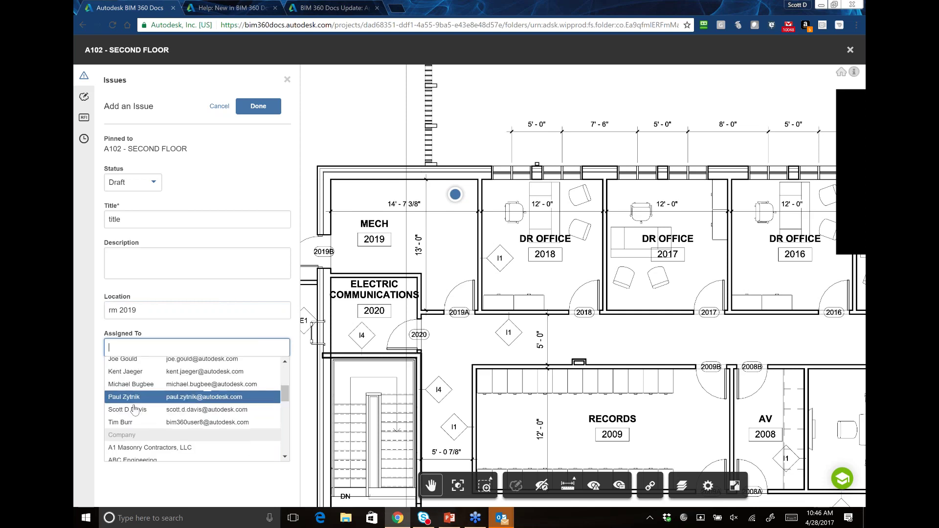
scroll(134, 410, "up", 1)
left_click(136, 397)
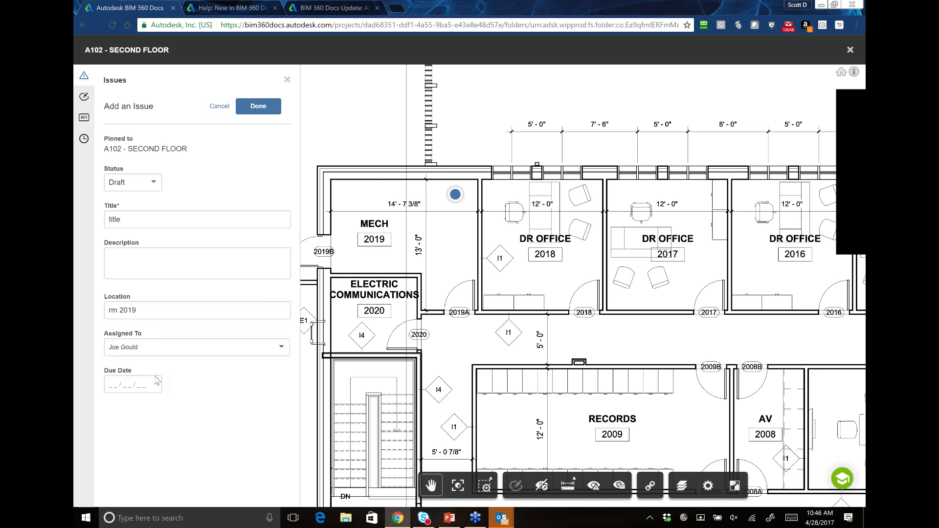
Set the new issue's due date to May 1, 2017.
left_click(156, 382)
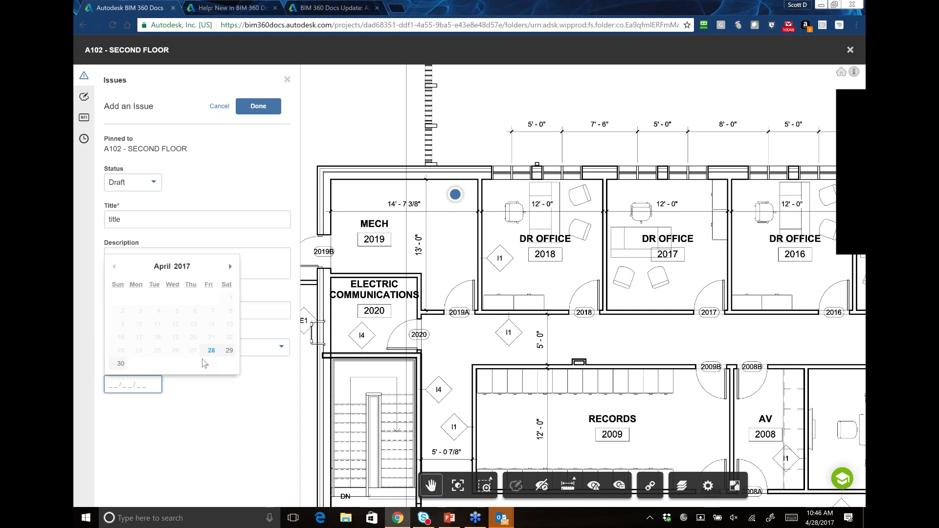
left_click(230, 266)
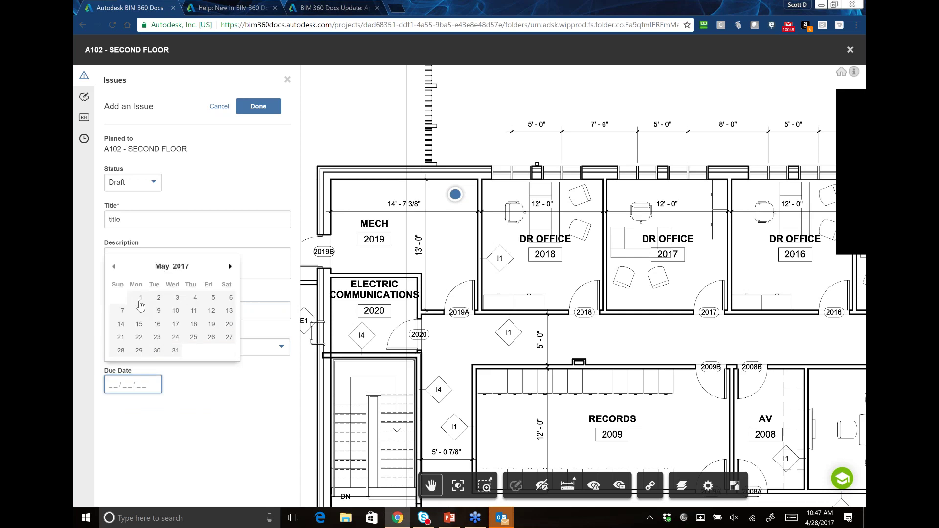
left_click(141, 300)
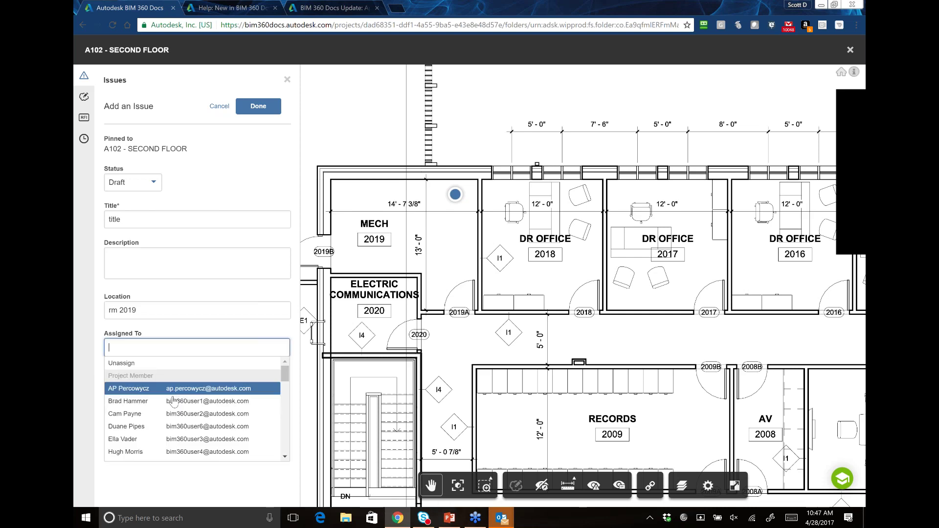
Look through the project members, companies and roles available as assignees, and cancel the new issue.
scroll(161, 413, "down", 5)
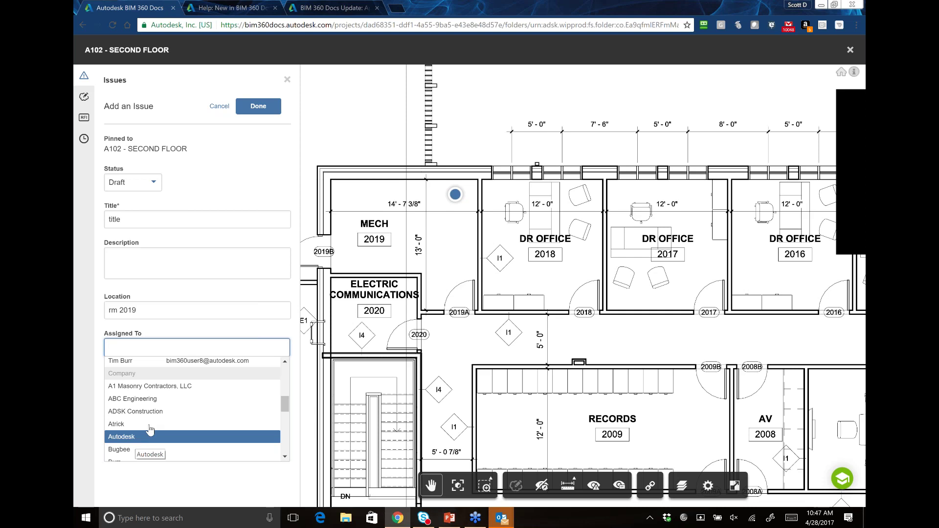
key("Up")
key("Up")
left_click_drag(284, 405, 285, 414)
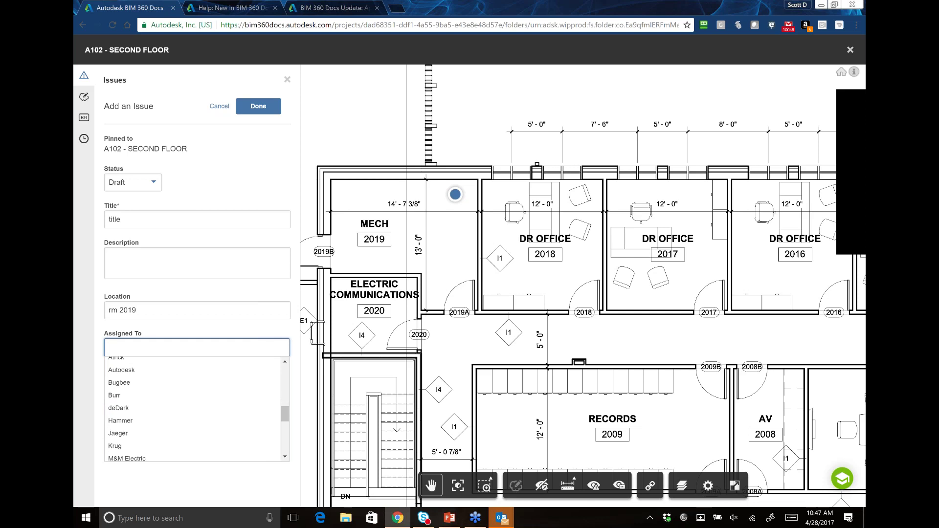
scroll(286, 441, "down", 1)
scroll(287, 445, "down", 3)
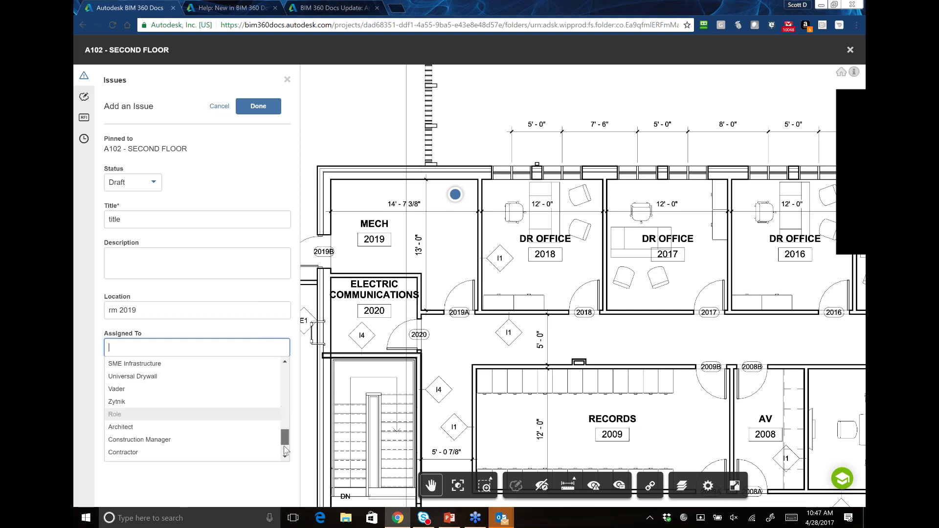
scroll(286, 450, "down", 2)
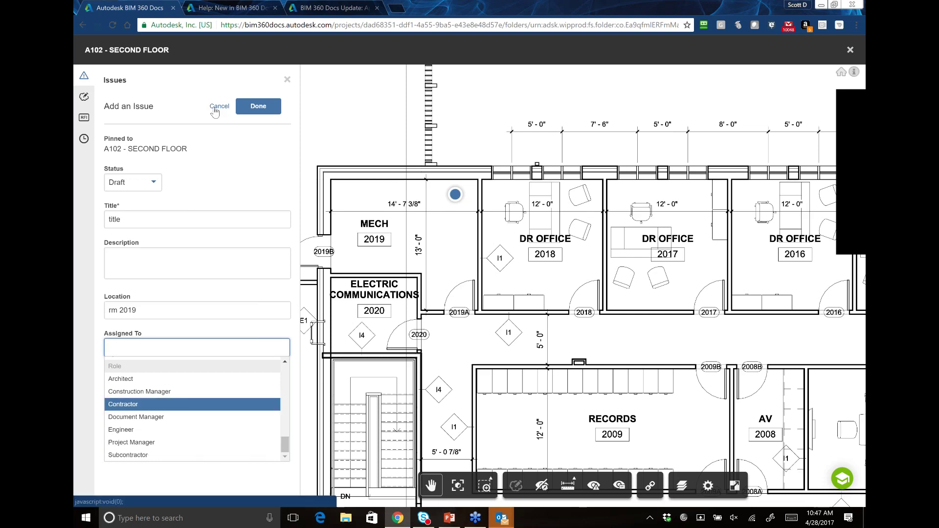
left_click(219, 107)
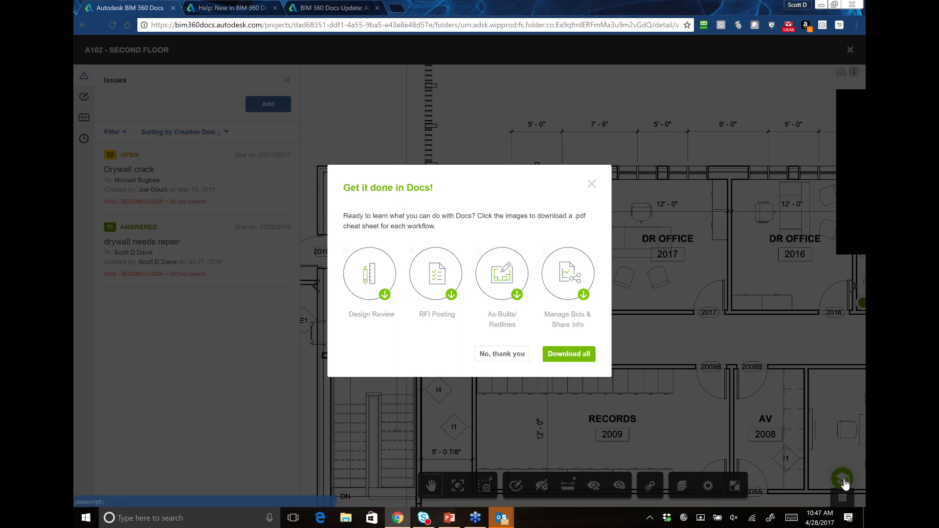
left_click(592, 184)
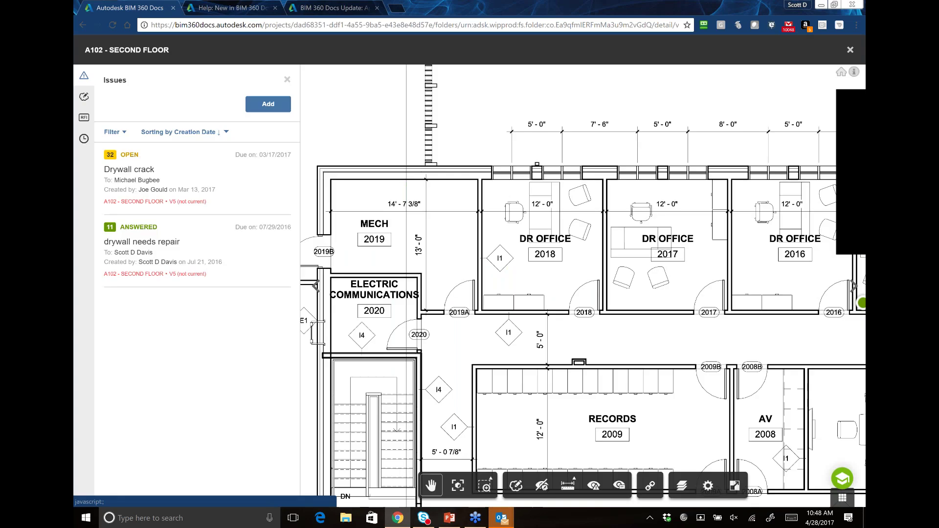
left_click(287, 80)
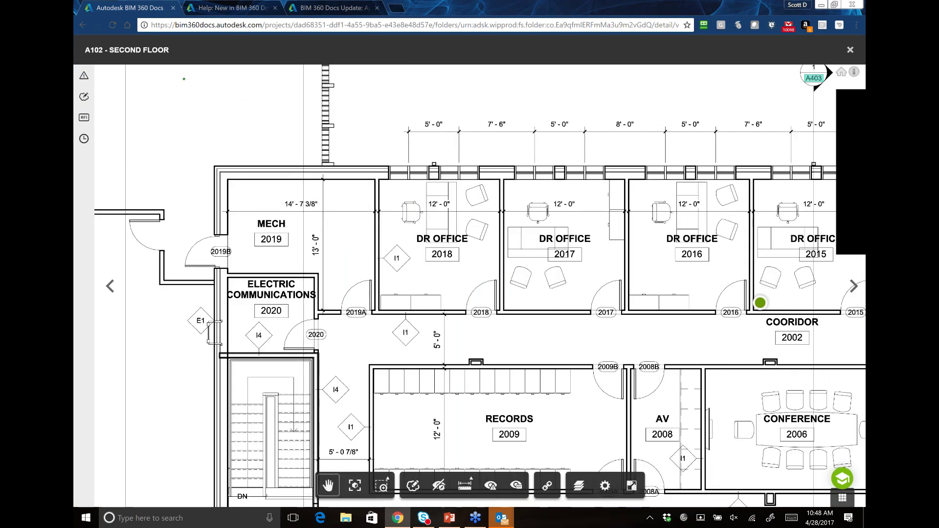
List the RFIs on the A102 - SECOND FLOOR sheet and hide all issue pins on the plan.
left_click(84, 117)
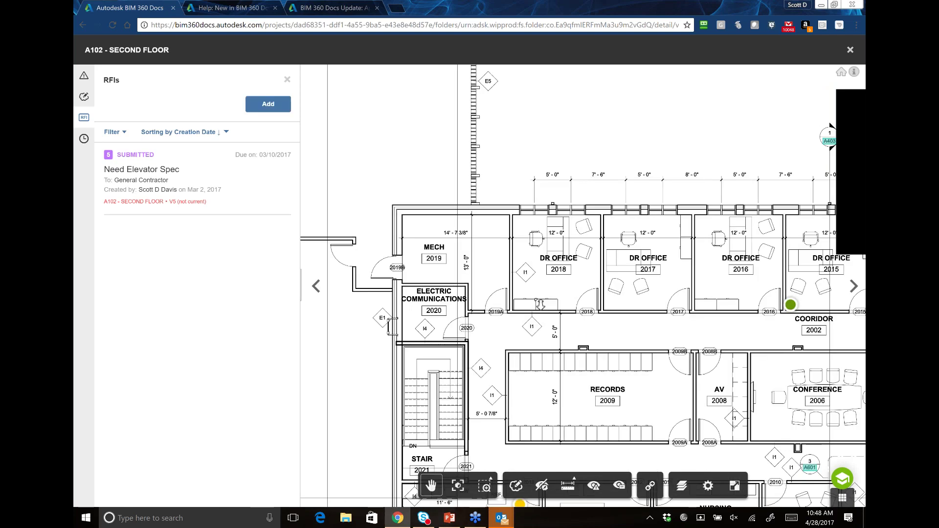
scroll(541, 304, "down", 1)
left_click_drag(540, 304, 259, 153)
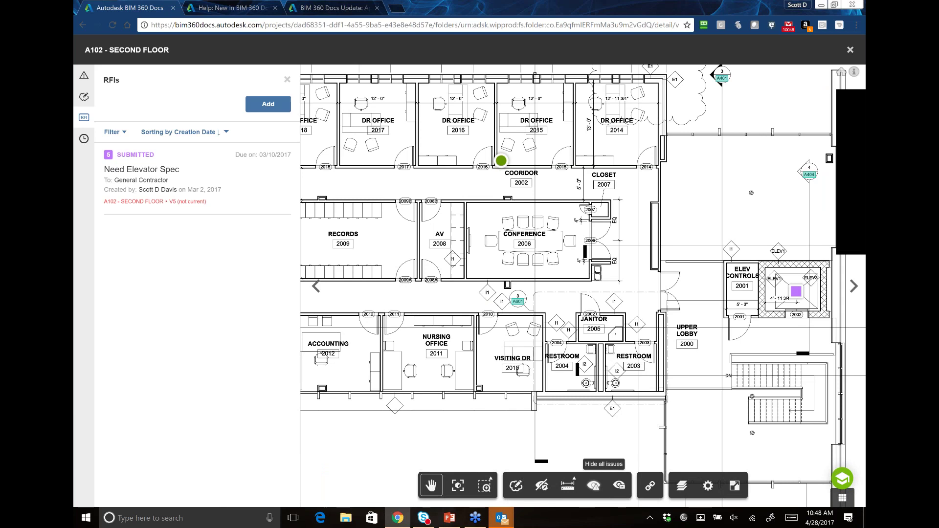
left_click(594, 485)
left_click_drag(744, 349, 681, 361)
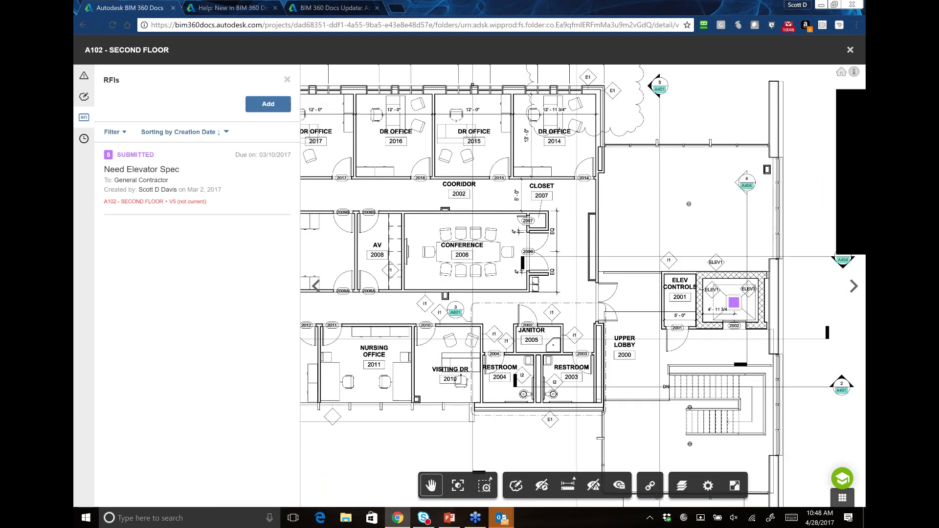
left_click_drag(709, 235, 624, 251)
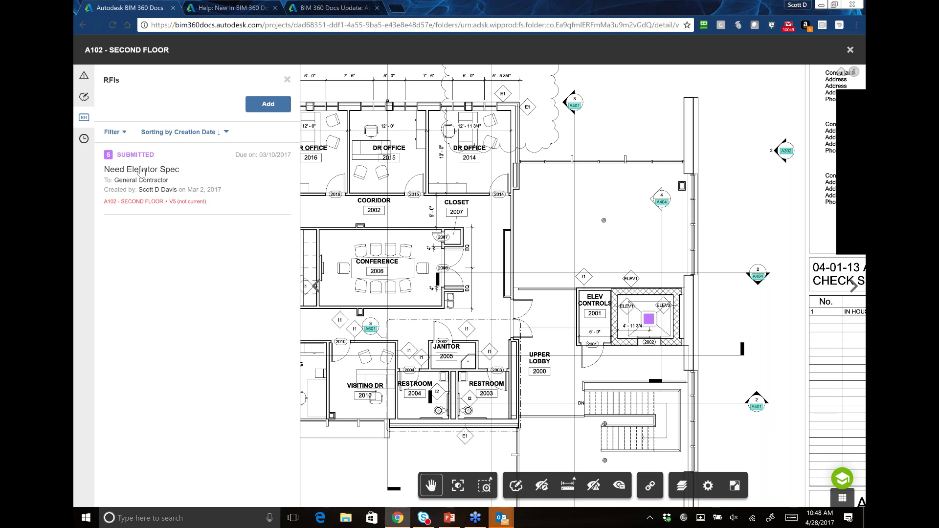
Open the Need Elevator Spec RFI and check which project documents can be attached to a comment.
left_click(141, 171)
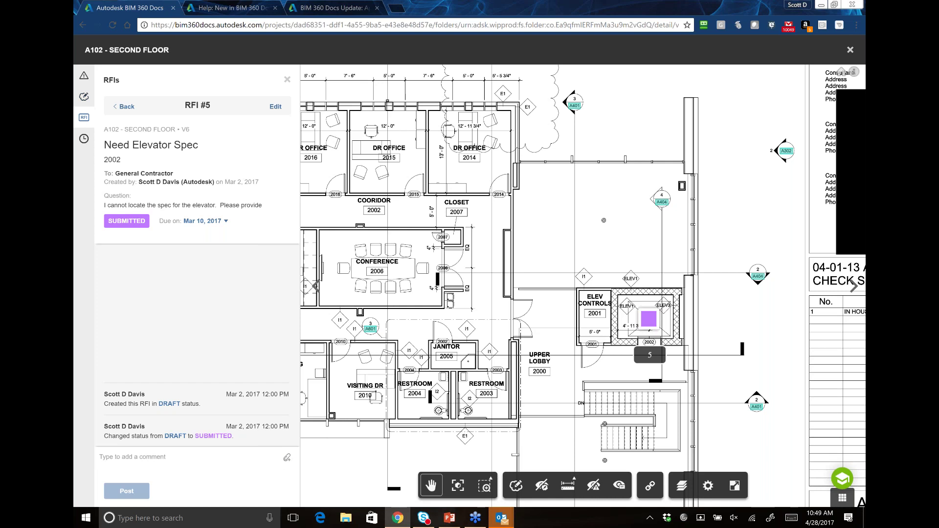
left_click(287, 458)
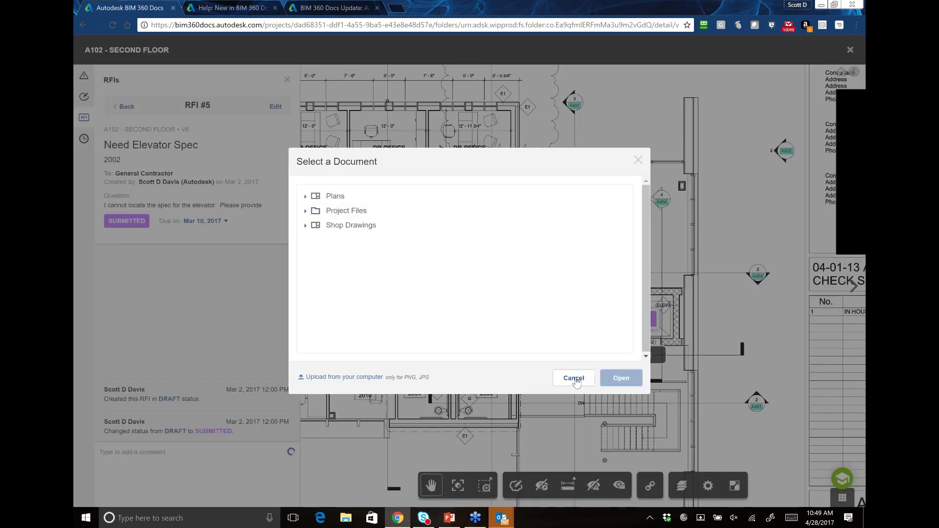
left_click(275, 336)
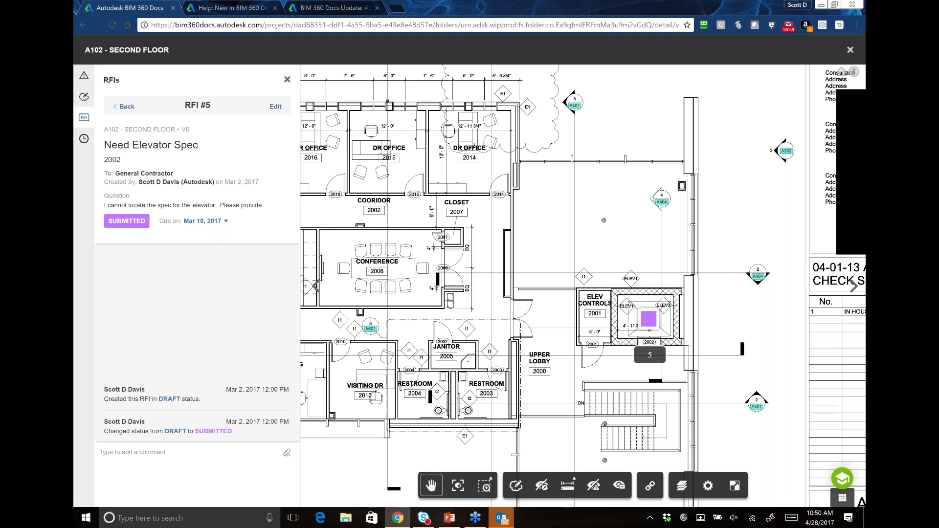
left_click(287, 80)
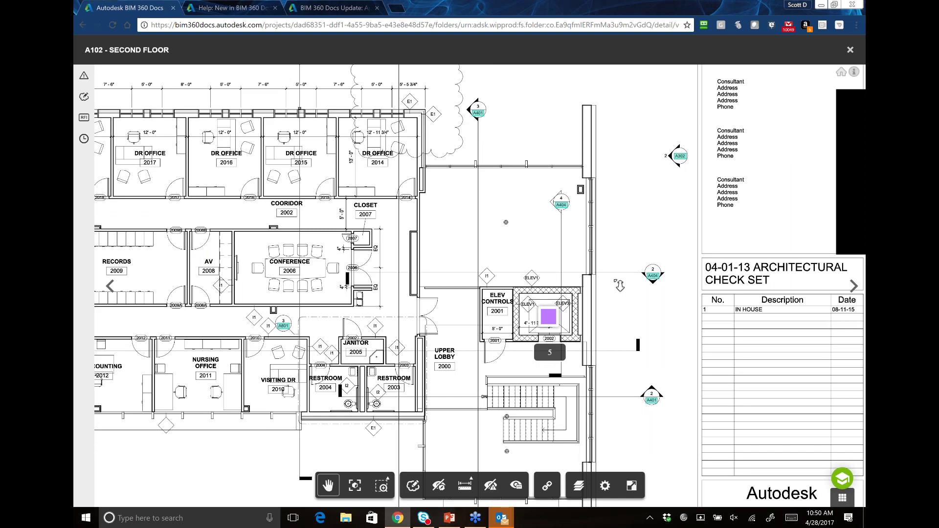
Try to add a document link on the second floor plan, browsing the Models folder for the target sheet.
scroll(619, 286, "down", 2)
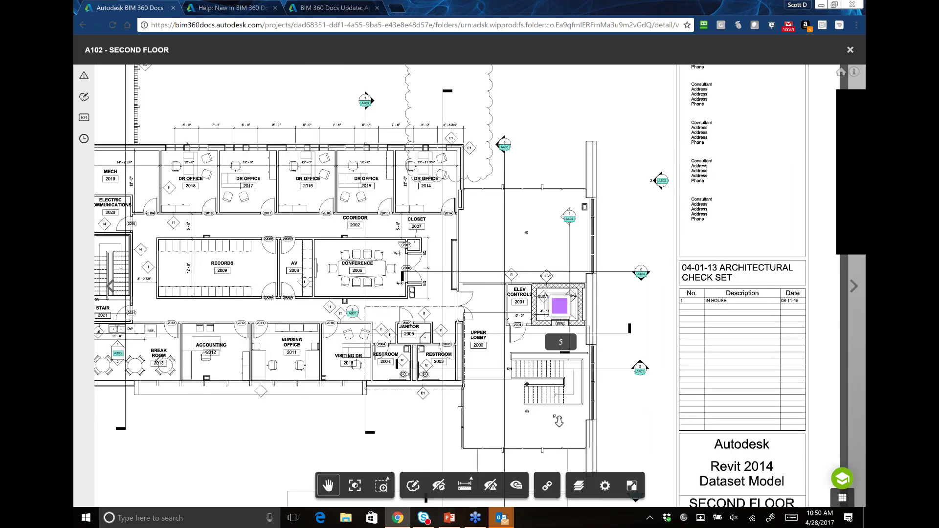
scroll(604, 286, "down", 1)
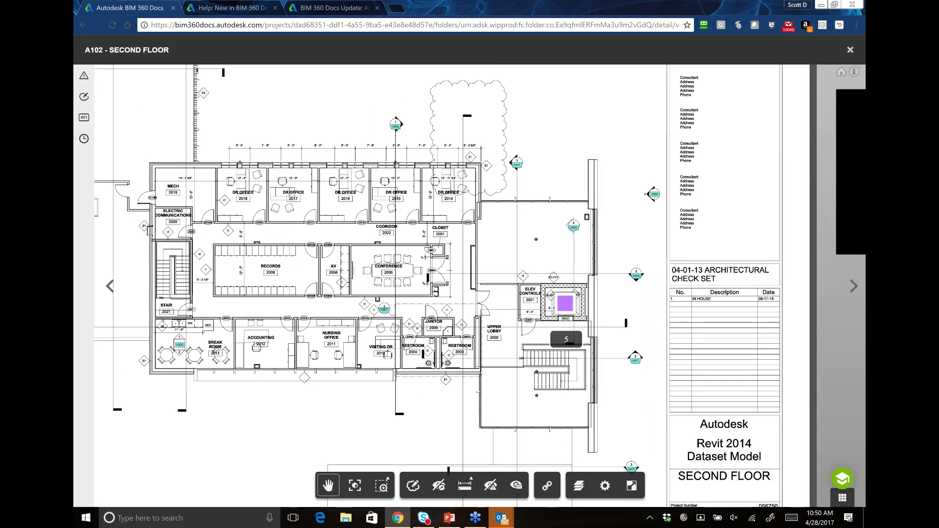
left_click_drag(464, 468, 570, 482)
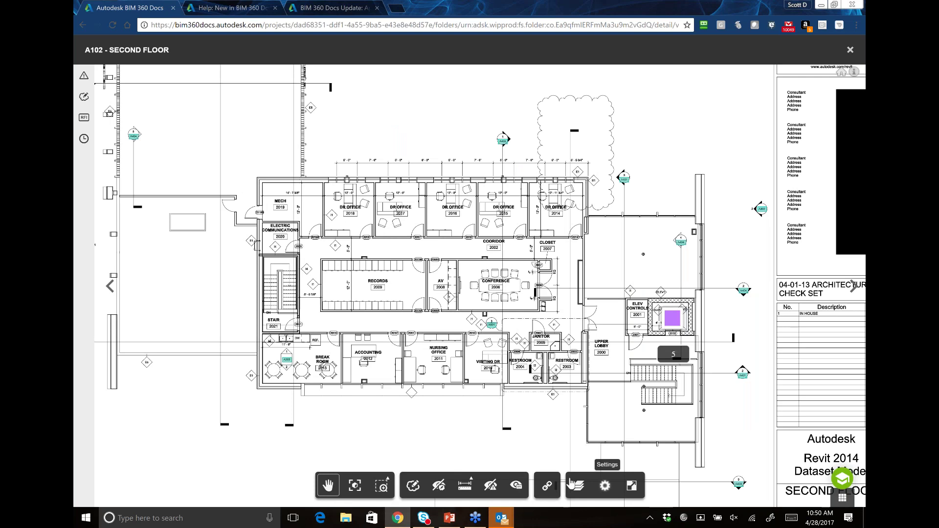
left_click(547, 494)
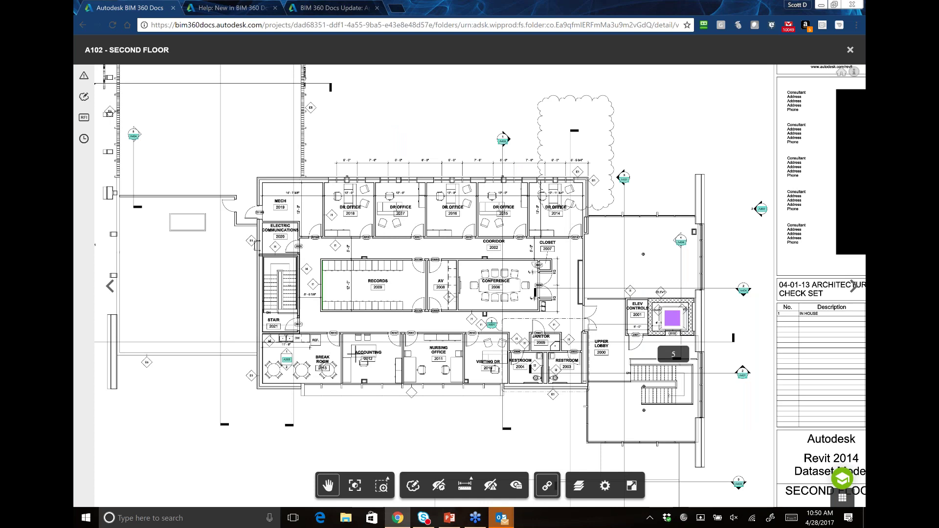
left_click_drag(320, 297, 357, 311)
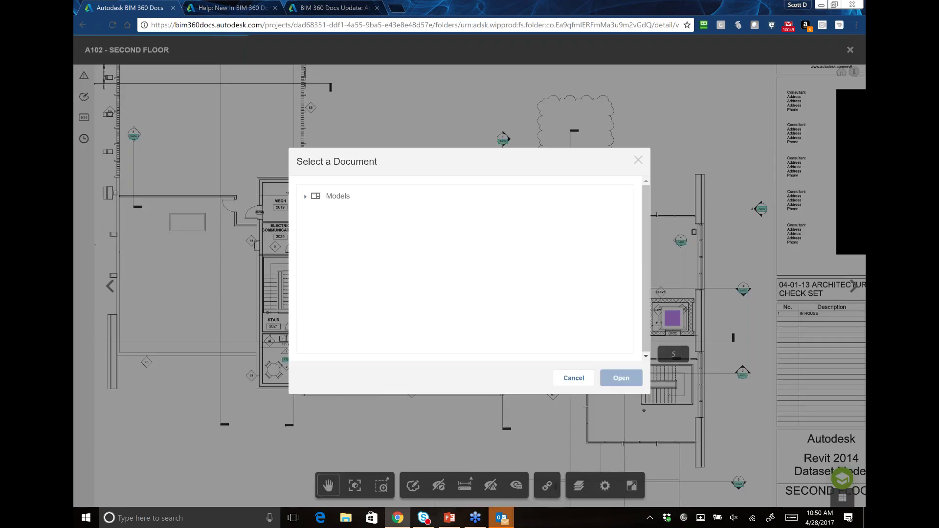
left_click(306, 196)
mouse_move(642, 221)
left_mouse_down()
mouse_move(642, 232)
mouse_move(642, 215)
left_mouse_up()
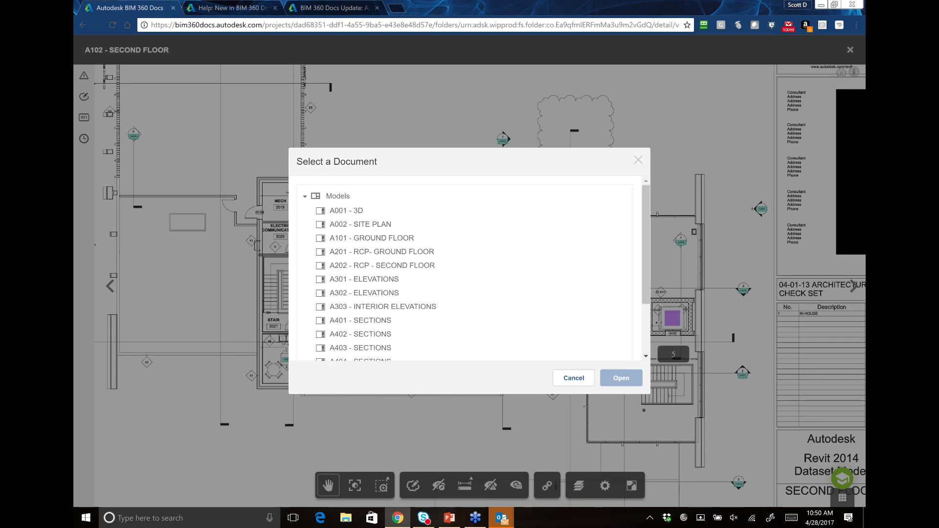
left_click(574, 378)
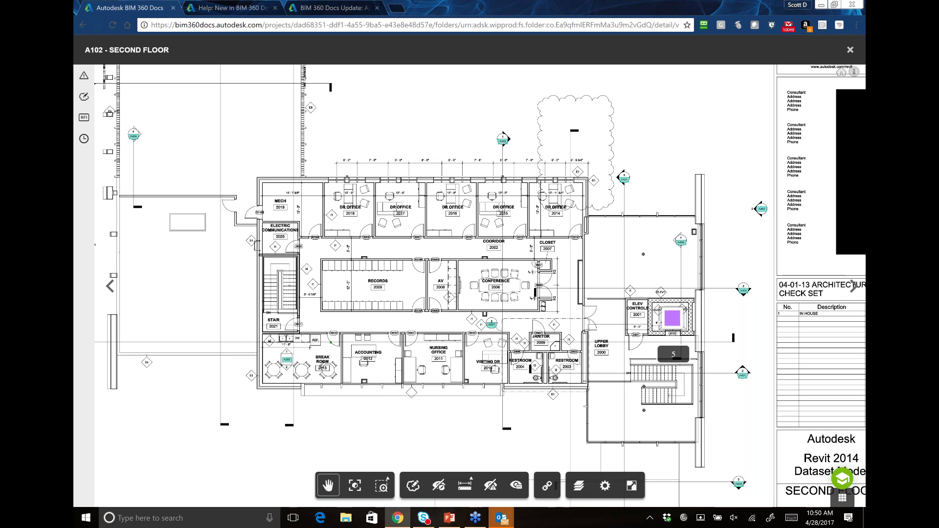
scroll(560, 239, "down", 1)
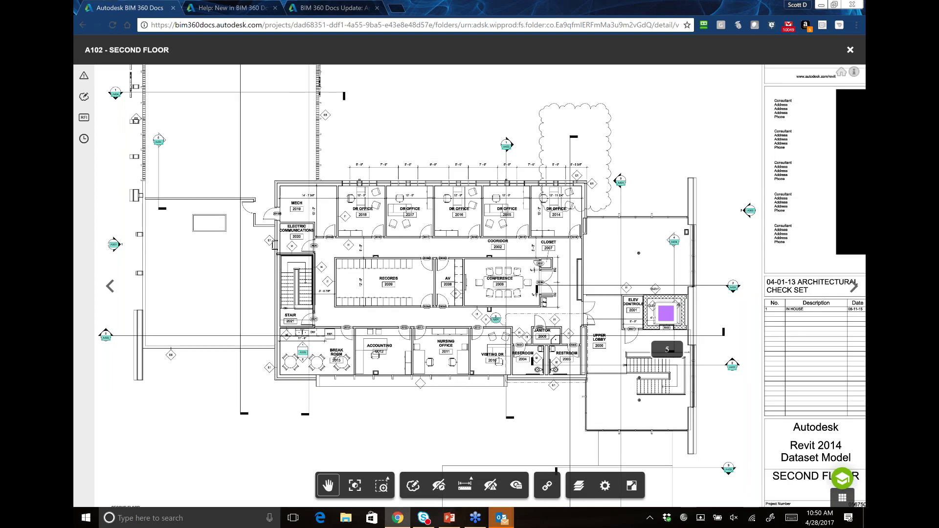
Close the A102 sheet and look through the project-wide issues list.
left_click(850, 50)
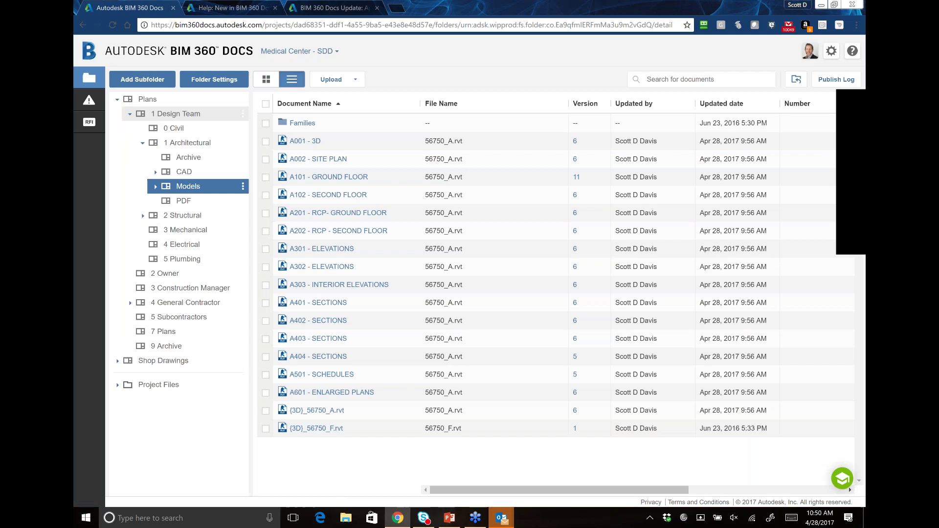
left_click(89, 101)
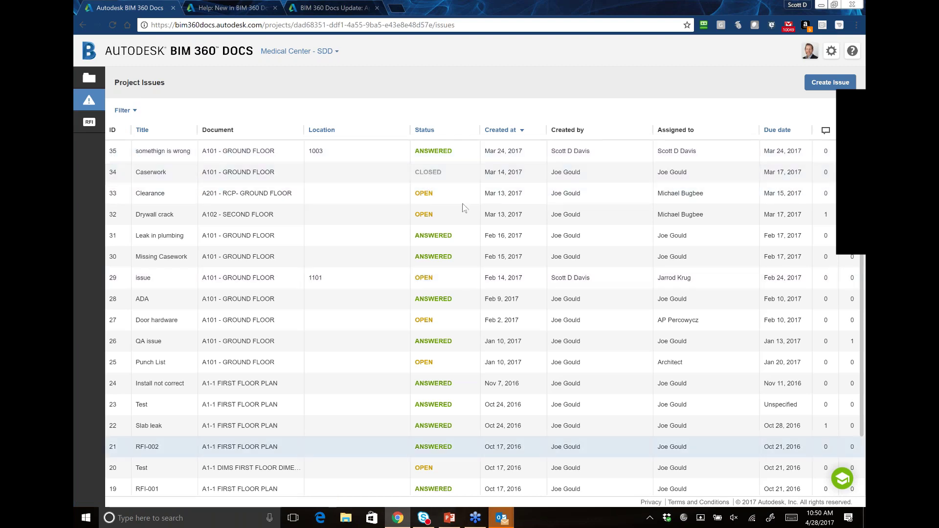
scroll(436, 335, "down", 2)
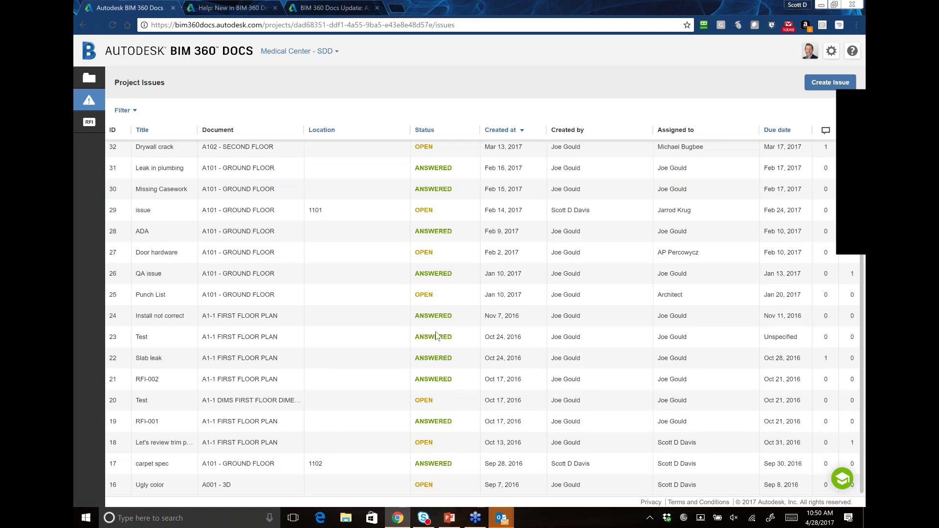
scroll(437, 335, "up", 2)
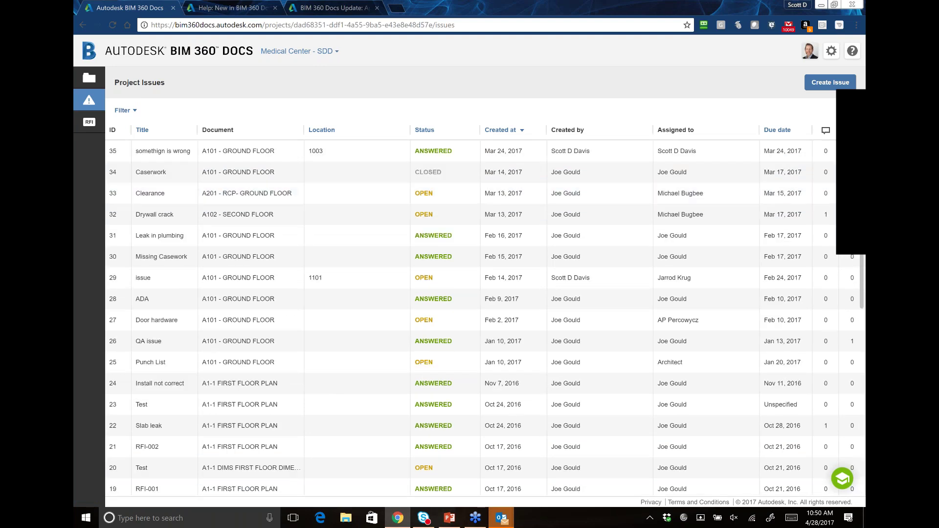
Filter the project issues to Open status and to those assigned to the signed-in project member.
left_click(135, 111)
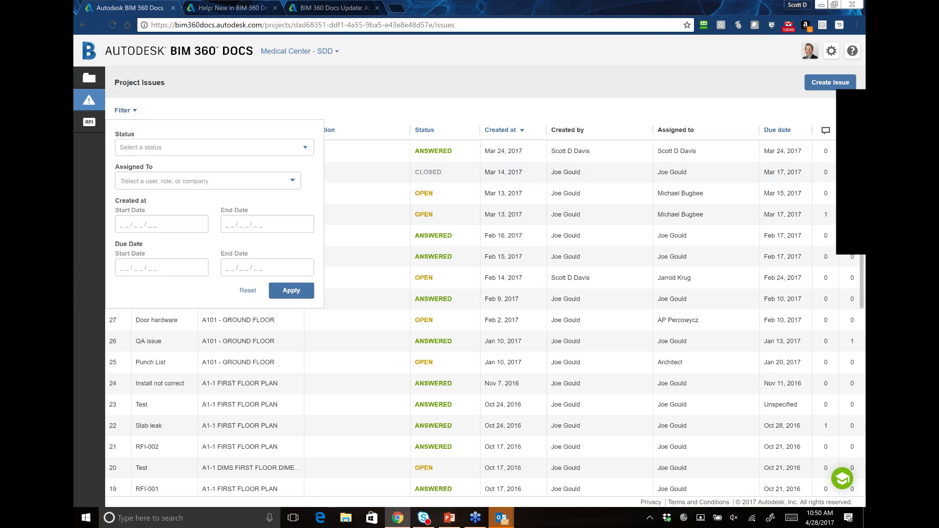
left_click(172, 149)
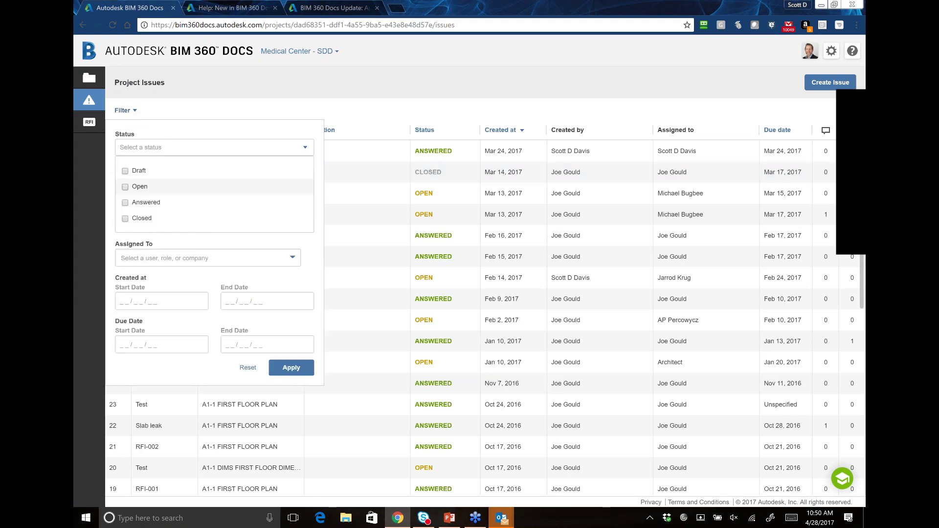
left_click(126, 187)
left_click(200, 258)
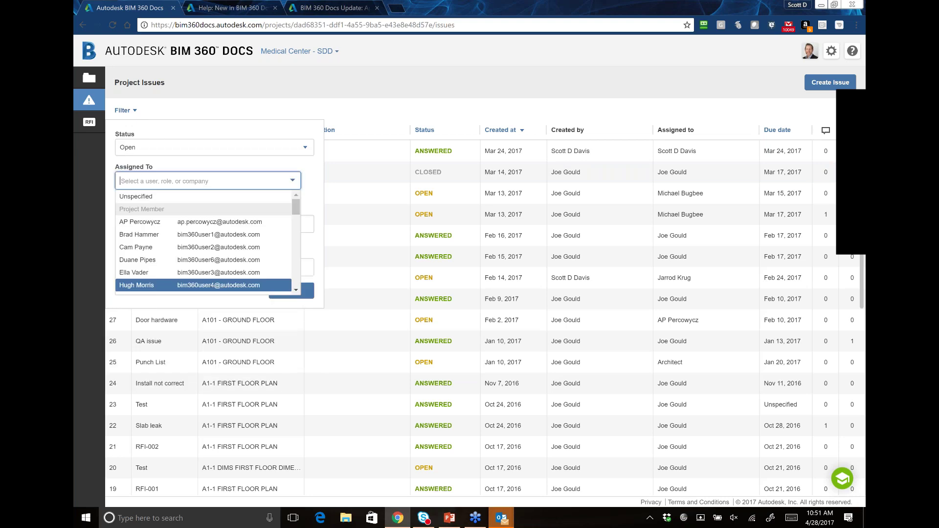
scroll(163, 283, "down", 2)
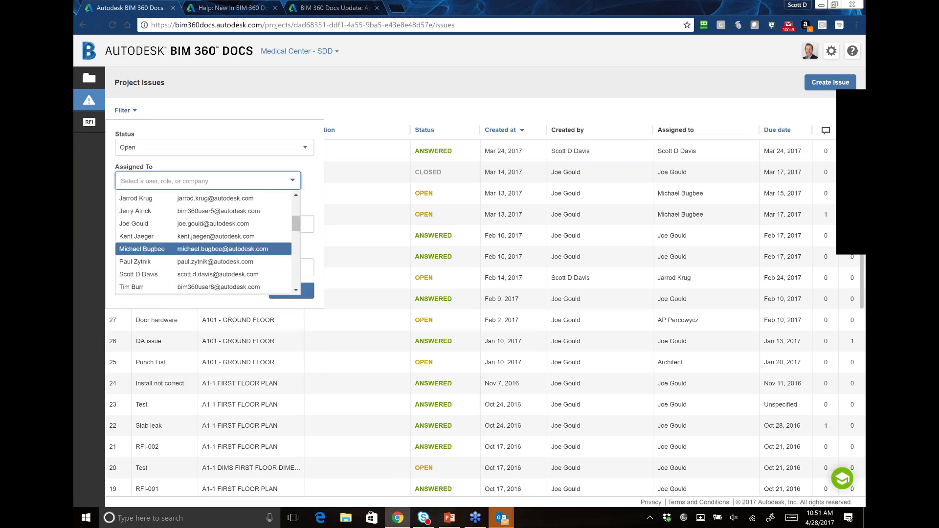
left_click(166, 275)
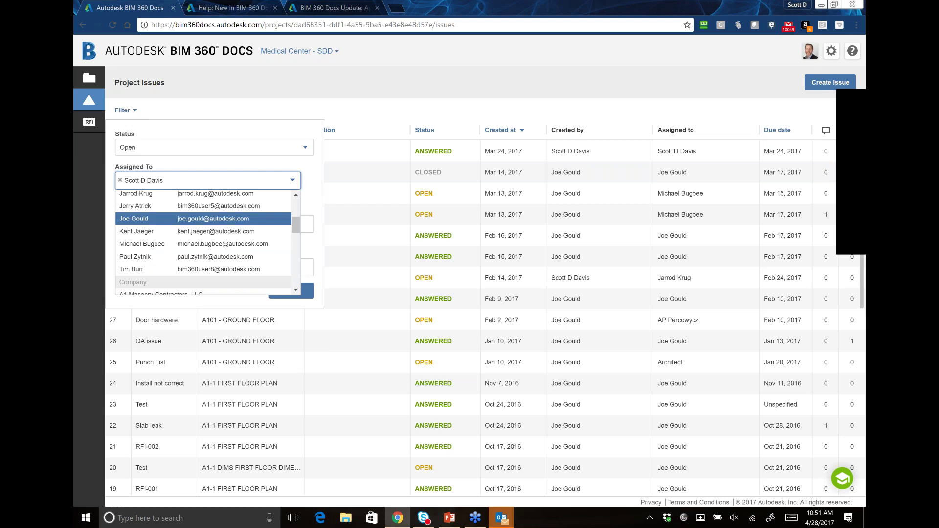
left_click(307, 291)
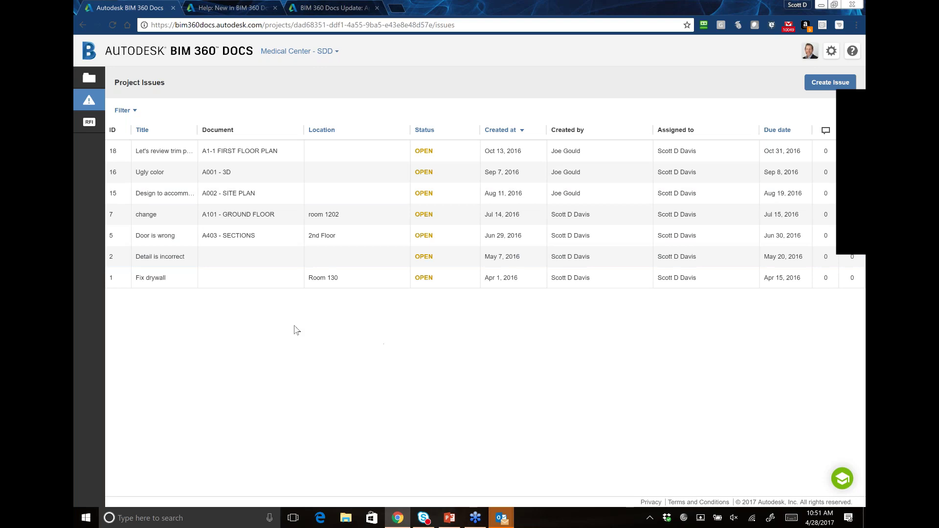
Open the details of issue 18, the trim package review on the A1-1 FIRST FLOOR PLAN.
left_click(221, 152)
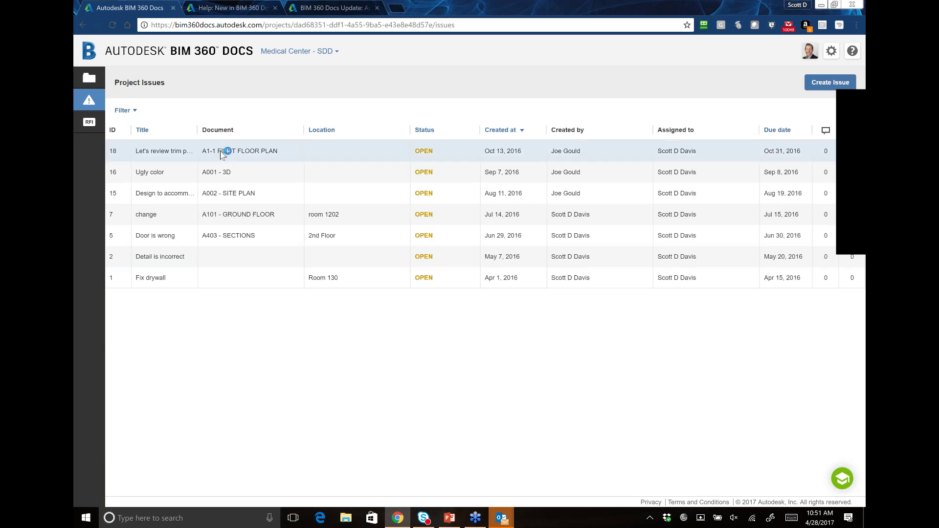
left_click(246, 152)
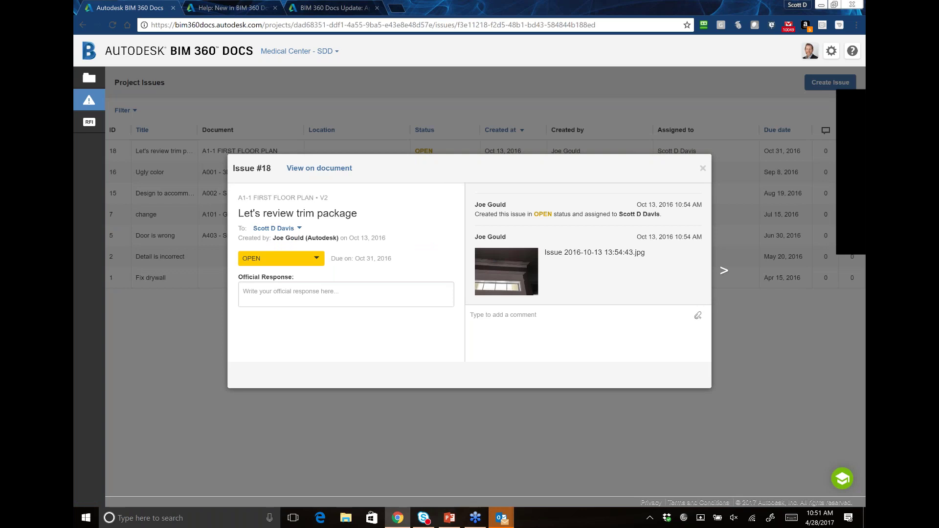
Give issue 18 the official response "Trim is approved via photo" and mark it as answered.
left_click(305, 294)
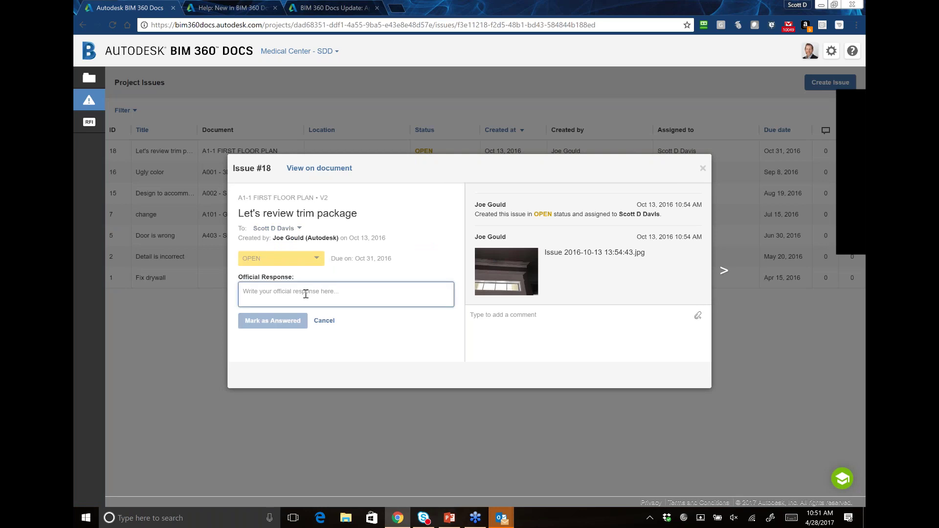
type("Trim ")
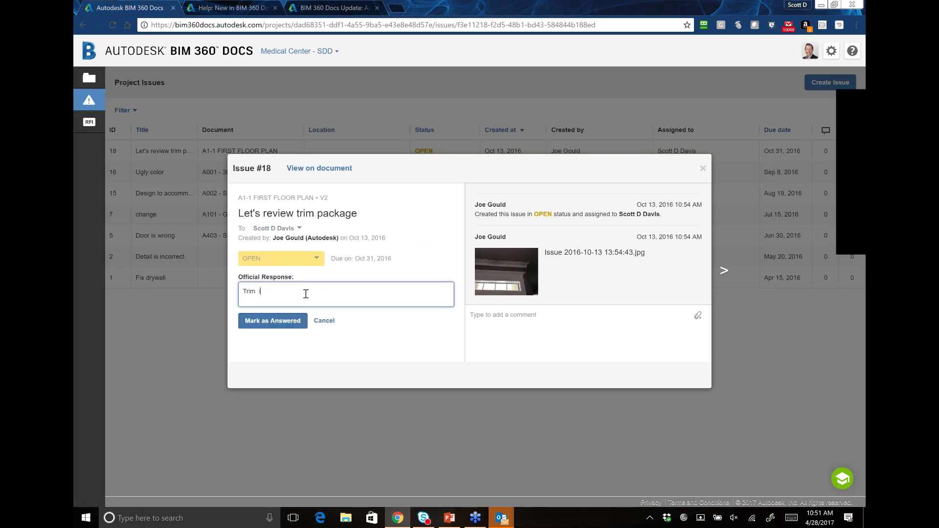
type("is approved via em")
type("oto")
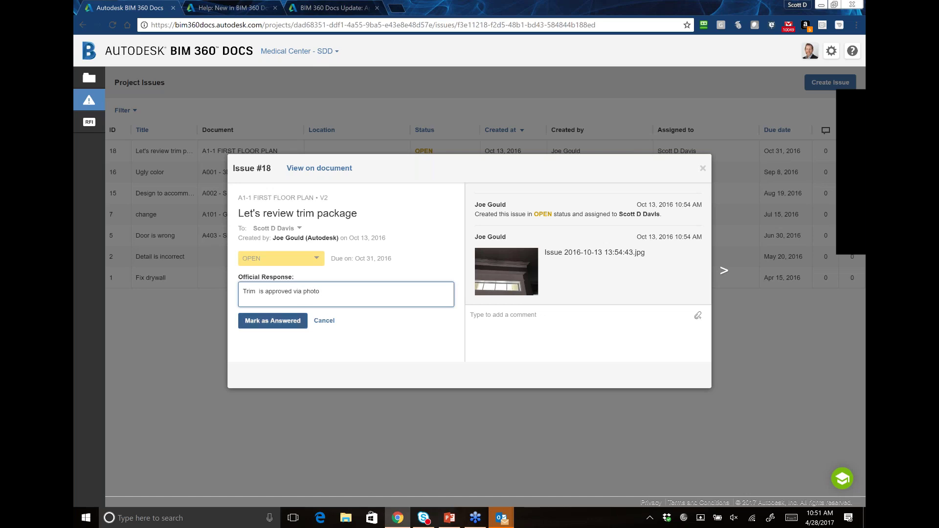
left_click(272, 320)
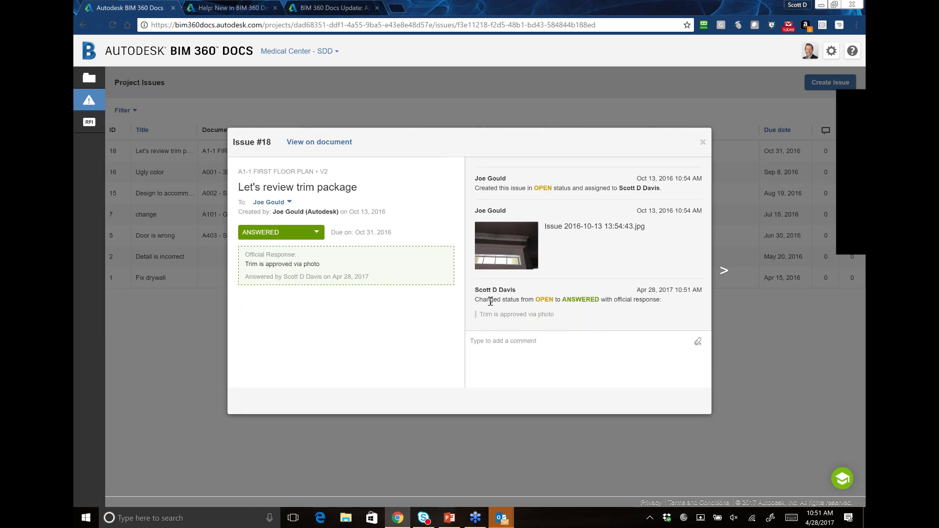
Check the status change in issue 18's activity history and view the issue on the A1-1 FIRST FLOOR PLAN.
left_click_drag(487, 300, 561, 299)
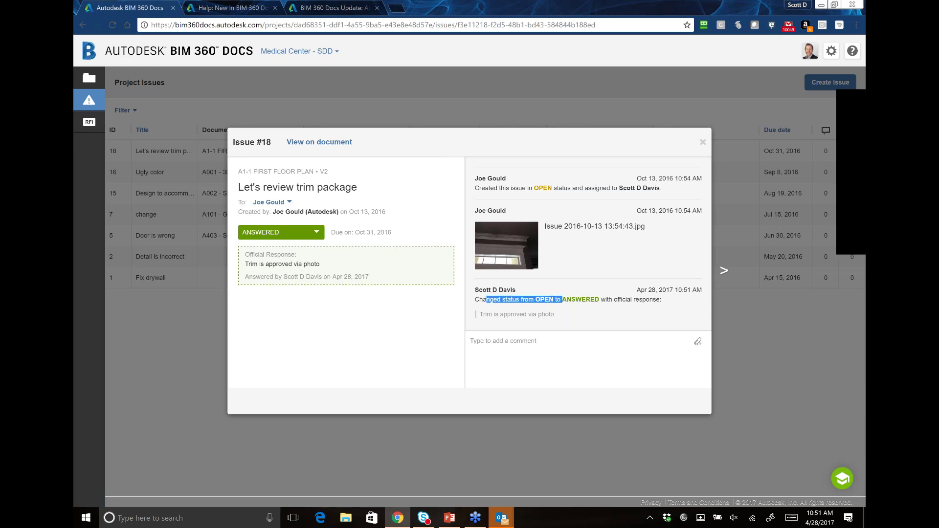
left_click(546, 396)
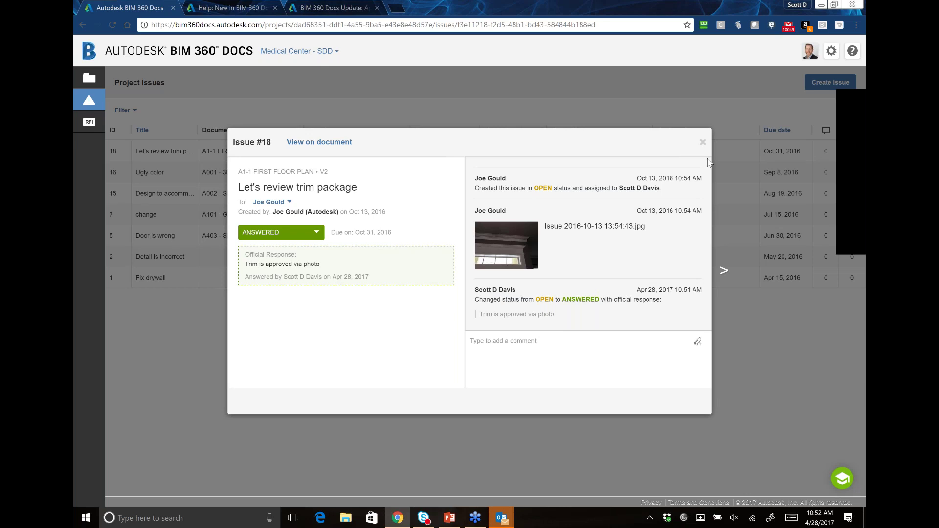
left_click(323, 144)
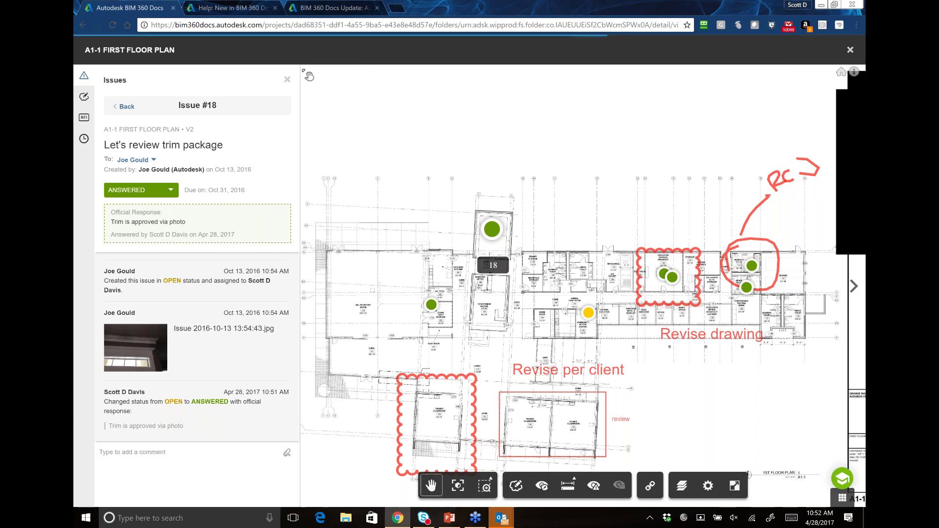
left_click(113, 25)
Reopen BIM 360 Docs in a new browser tab and go to the Models folder under 1 Design Team, 1 Architectural.
left_click(396, 9)
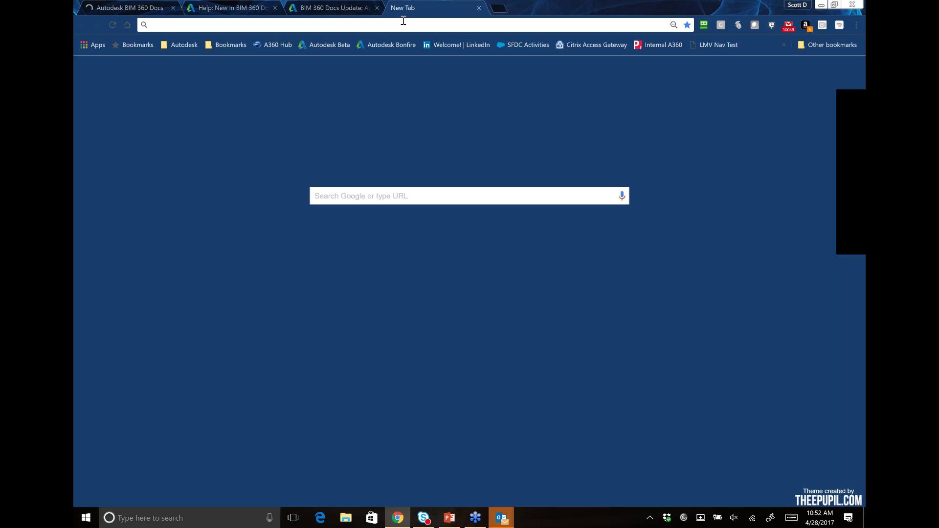
left_click(391, 44)
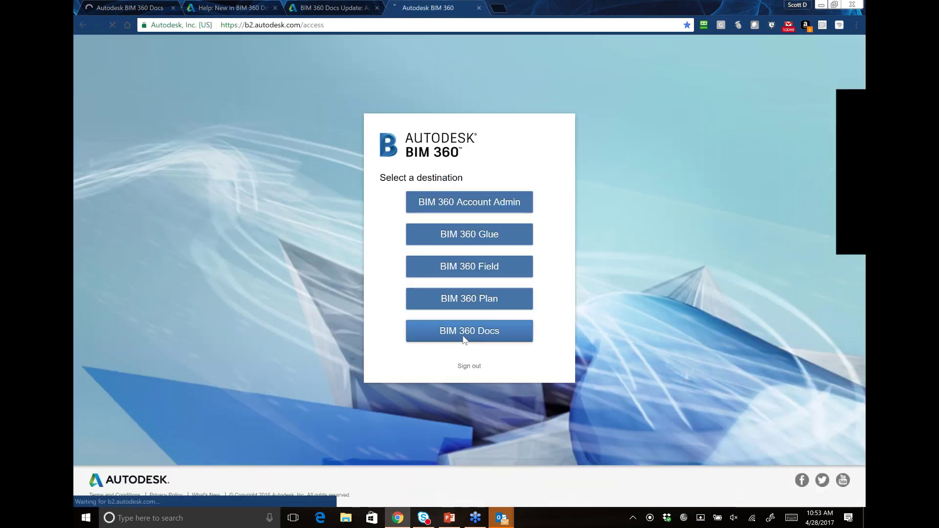
left_click(464, 336)
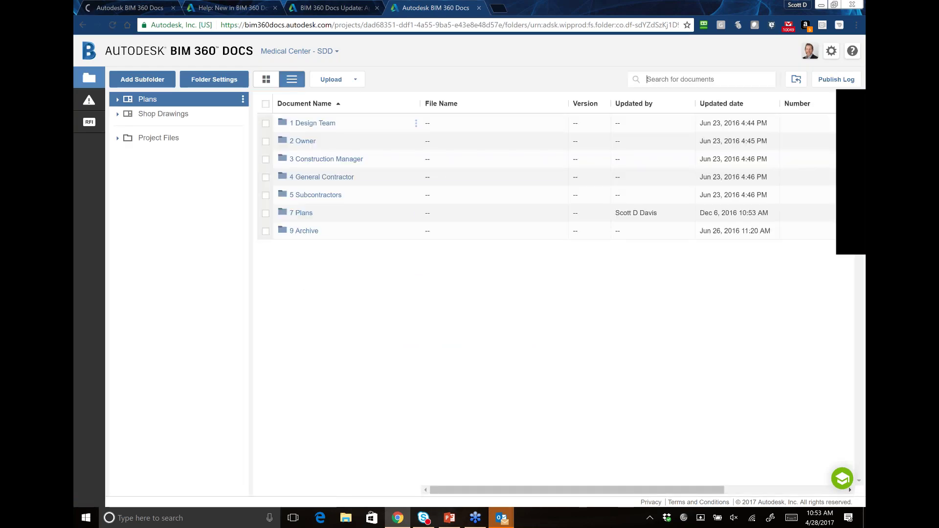
left_click(296, 123)
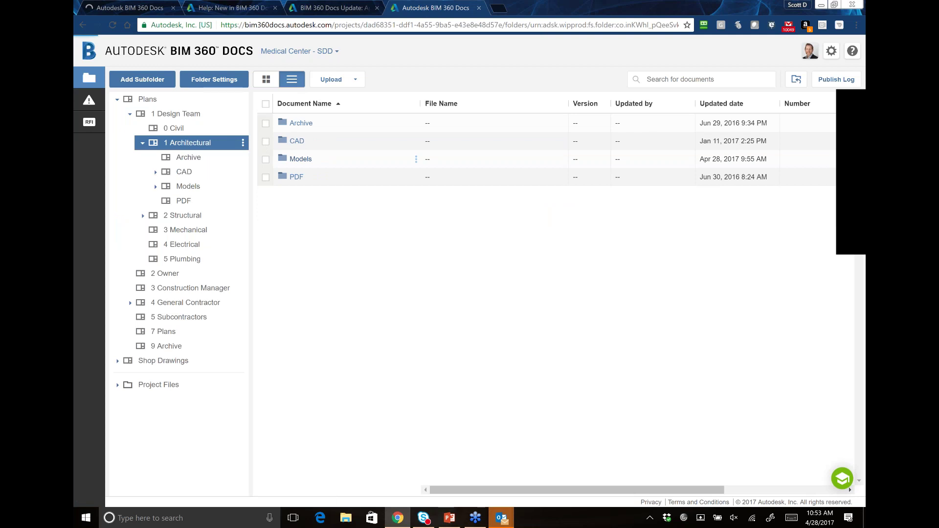
left_click(301, 159)
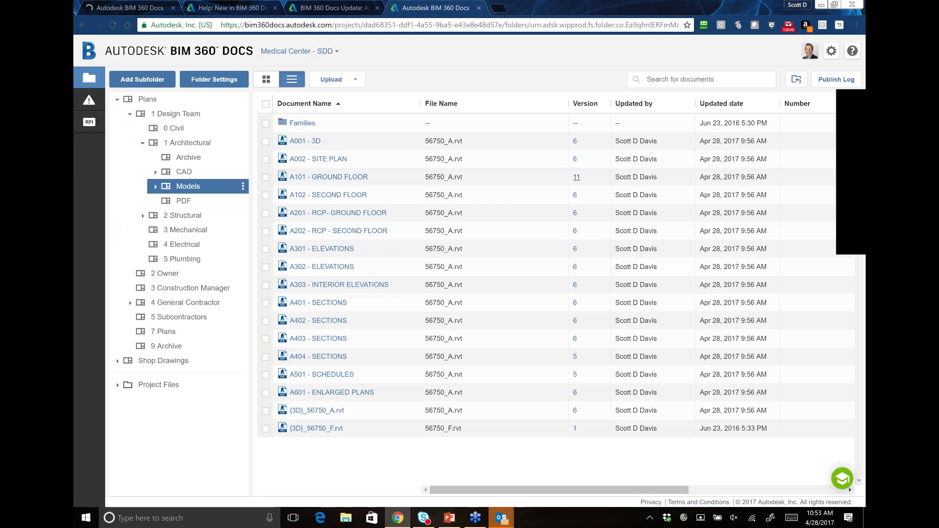
Look through the full version history of the A101 - GROUND FLOOR sheet.
left_click(576, 177)
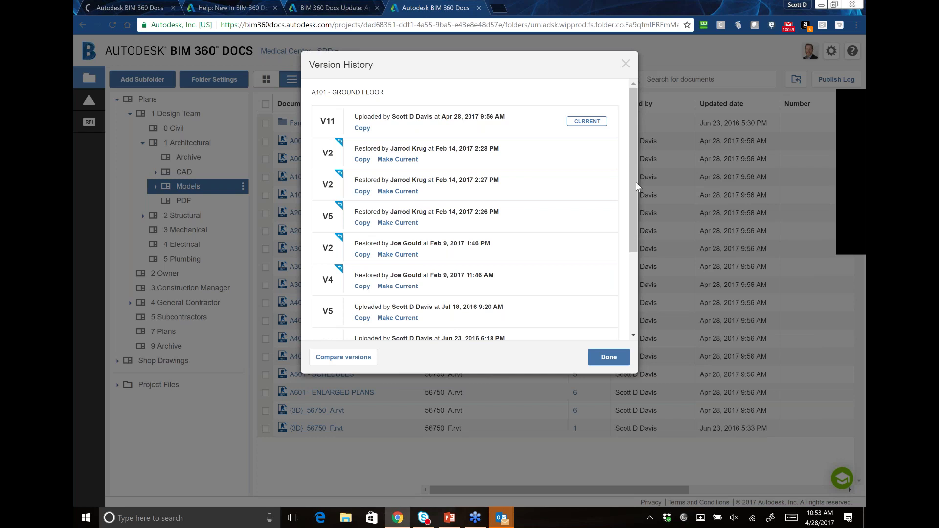
scroll(636, 182, "down", 1)
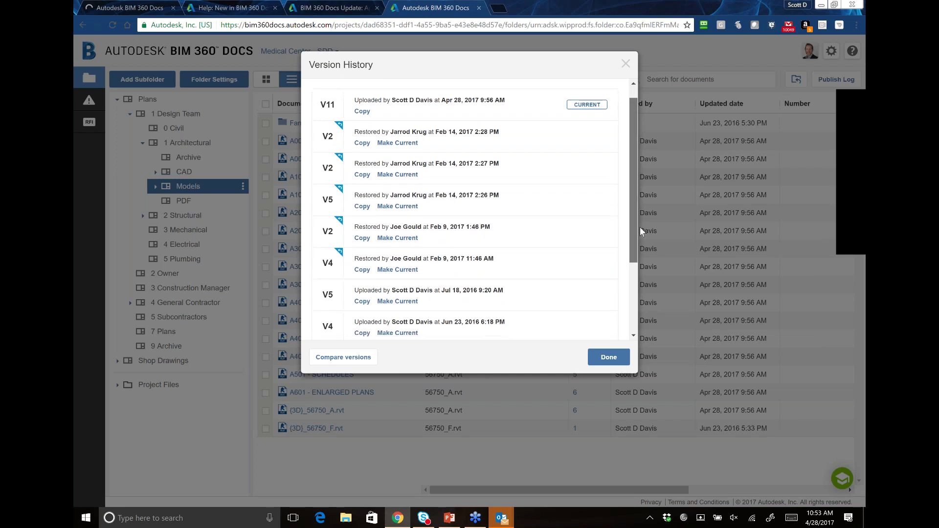
scroll(635, 244, "down", 3)
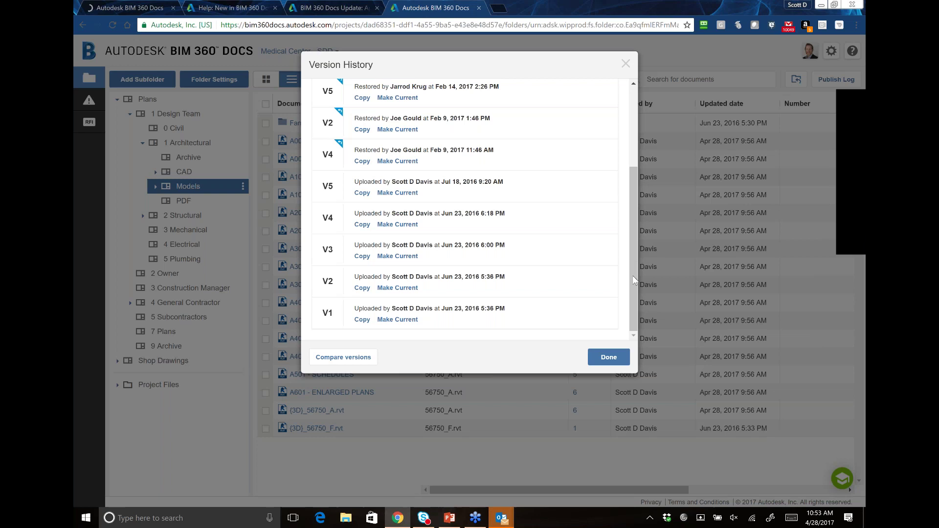
scroll(634, 184, "up", 2)
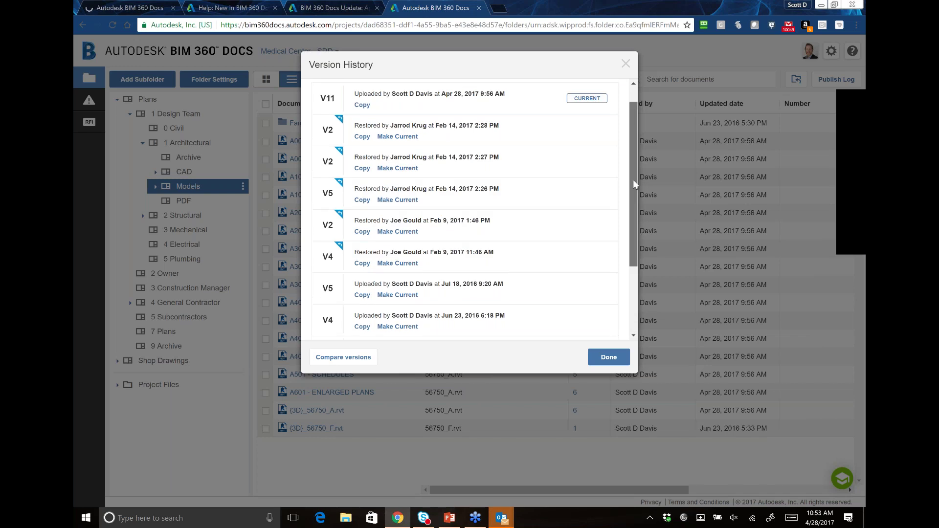
scroll(633, 184, "down", 2)
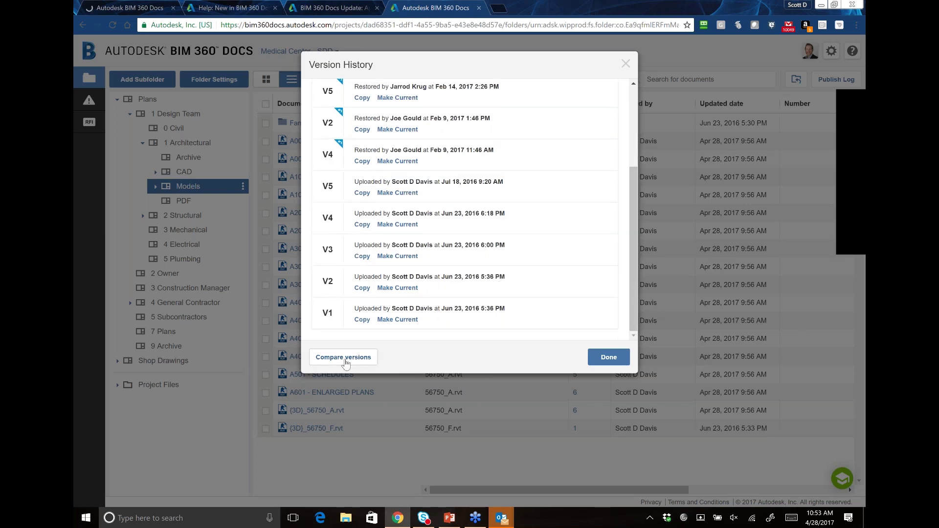
Compare version V5 of A101 - GROUND FLOOR, uploaded Jul 18, 2016, with version V1, uploaded Jun 23, 2016.
left_click(344, 357)
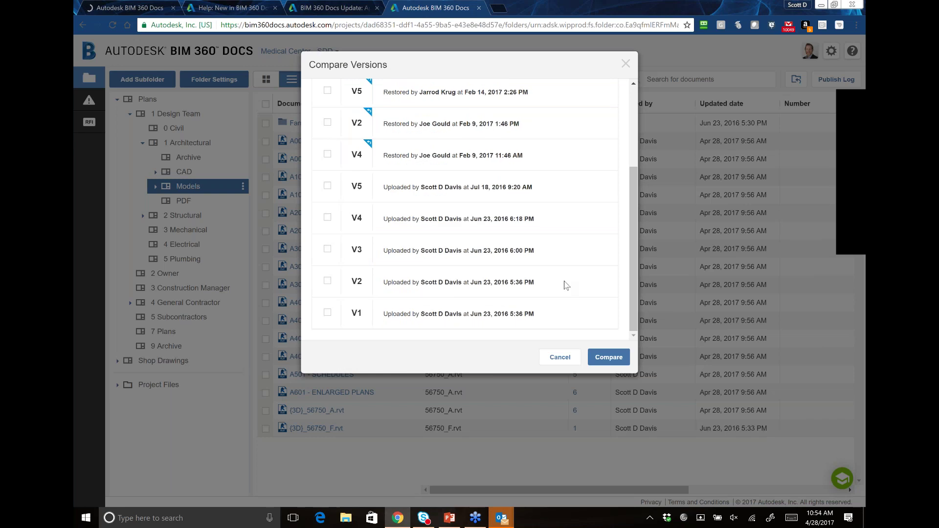
scroll(632, 278, "up", 1)
scroll(507, 166, "up", 2)
left_click(327, 121)
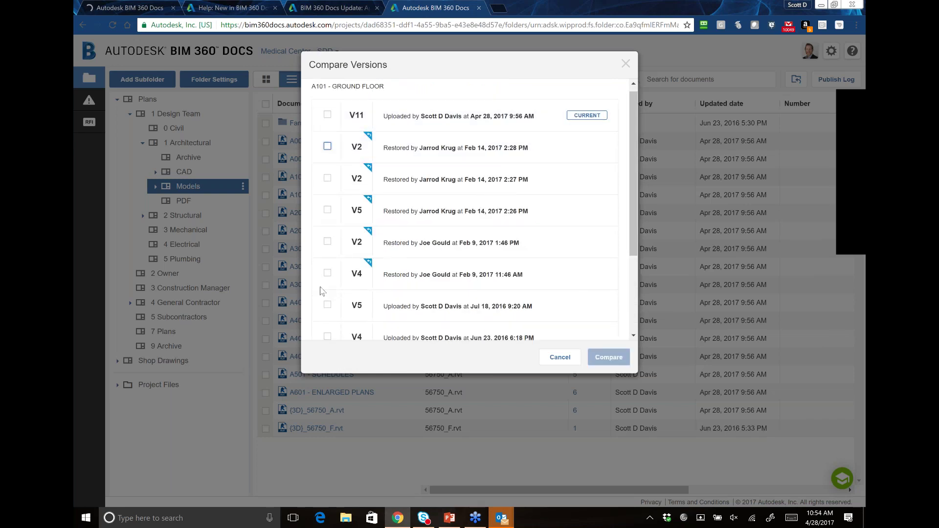
scroll(321, 290, "down", 3)
left_click(327, 186)
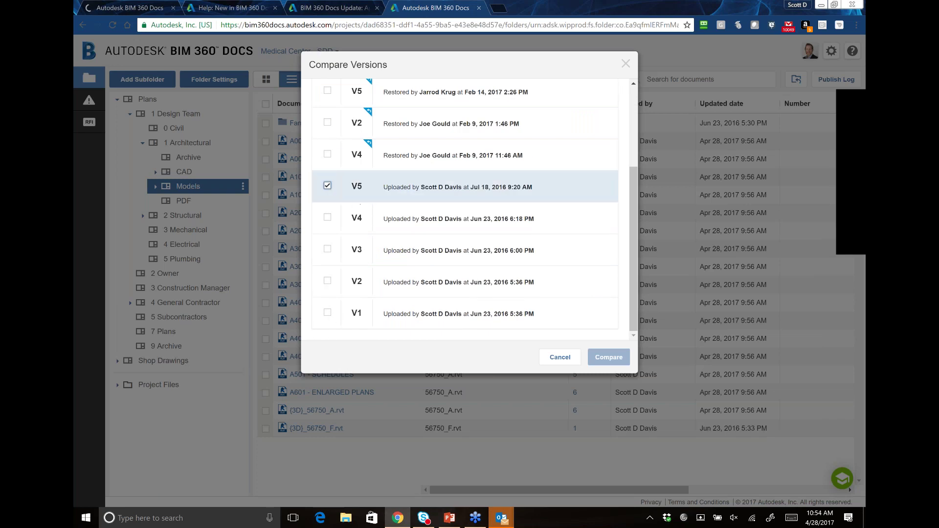
left_click(327, 312)
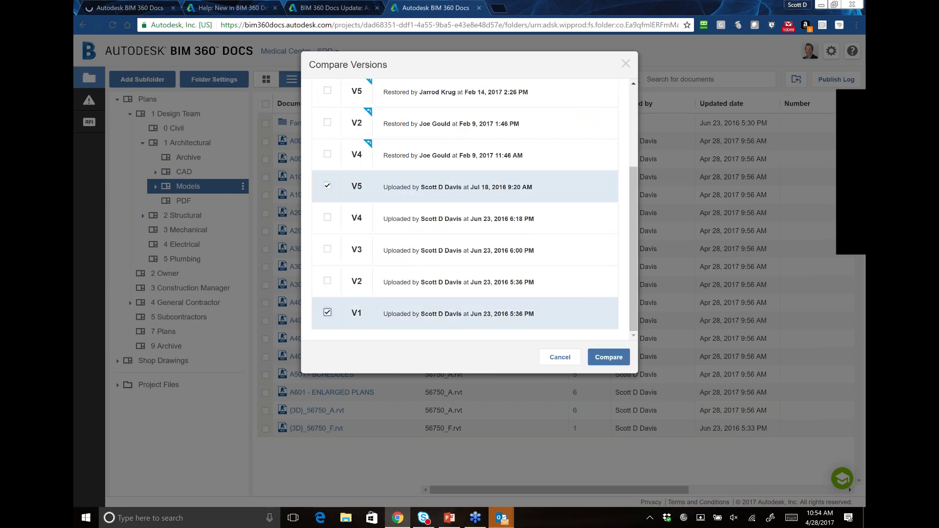
left_click(609, 358)
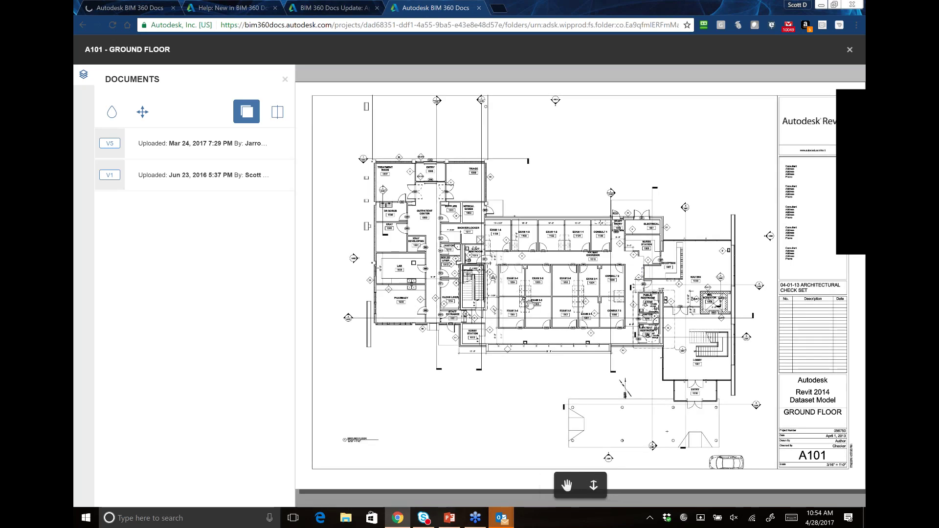
Examine the overlaid versions around the door of room EXAM 2-4 and turn on color coding for the two versions.
scroll(527, 301, "up", 1)
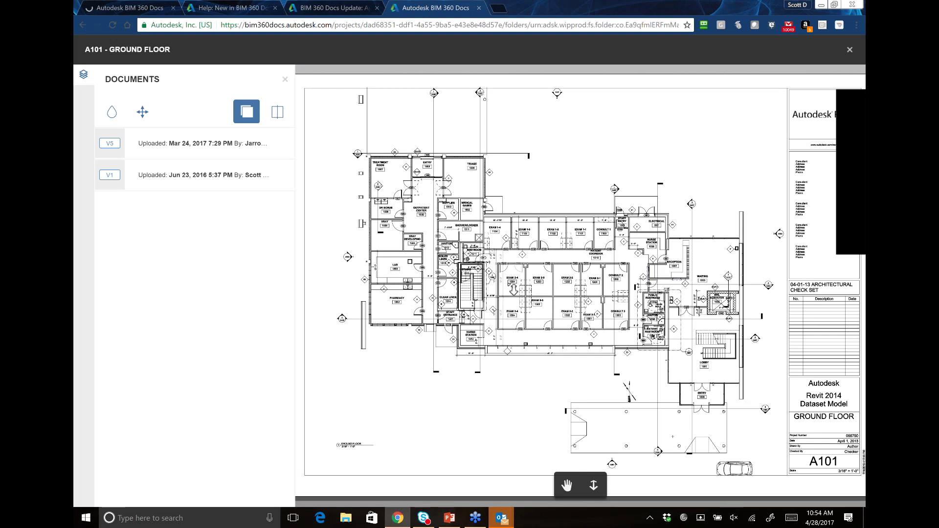
scroll(514, 290, "up", 2)
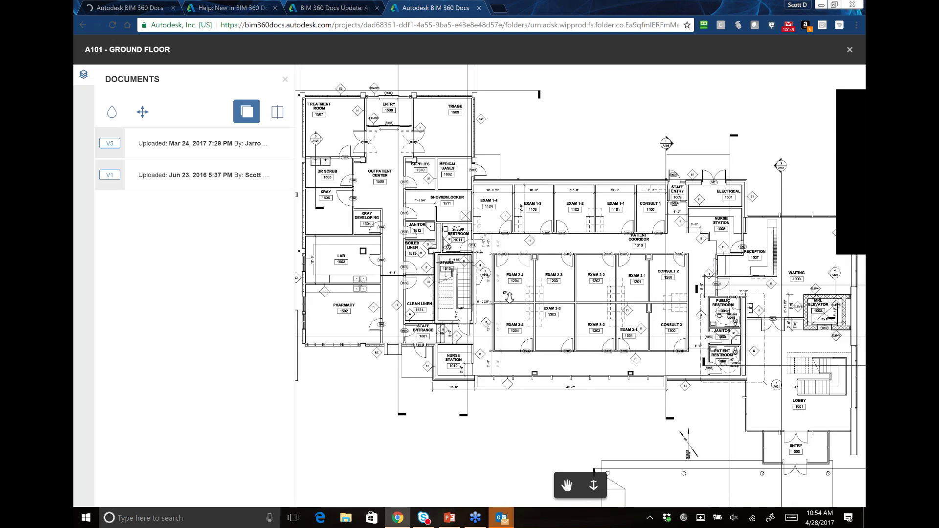
scroll(508, 297, "up", 2)
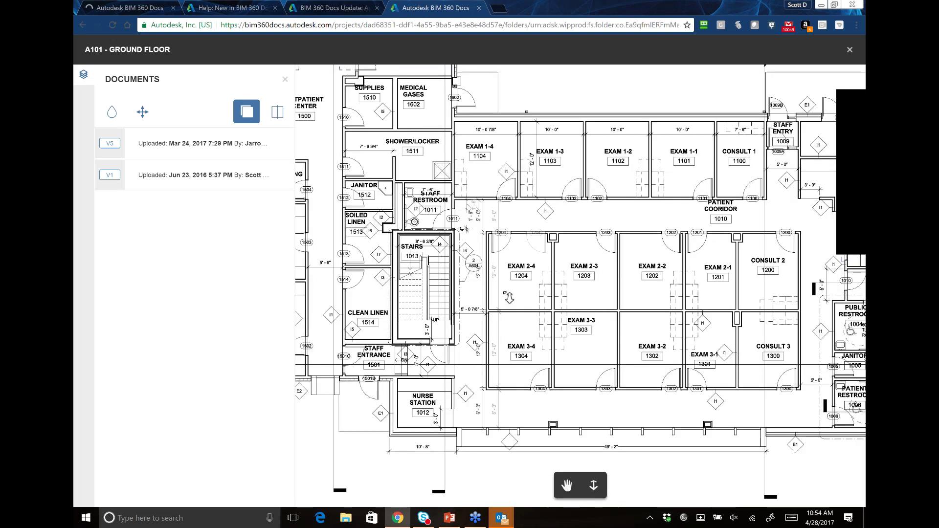
scroll(509, 296, "up", 2)
scroll(509, 297, "up", 2)
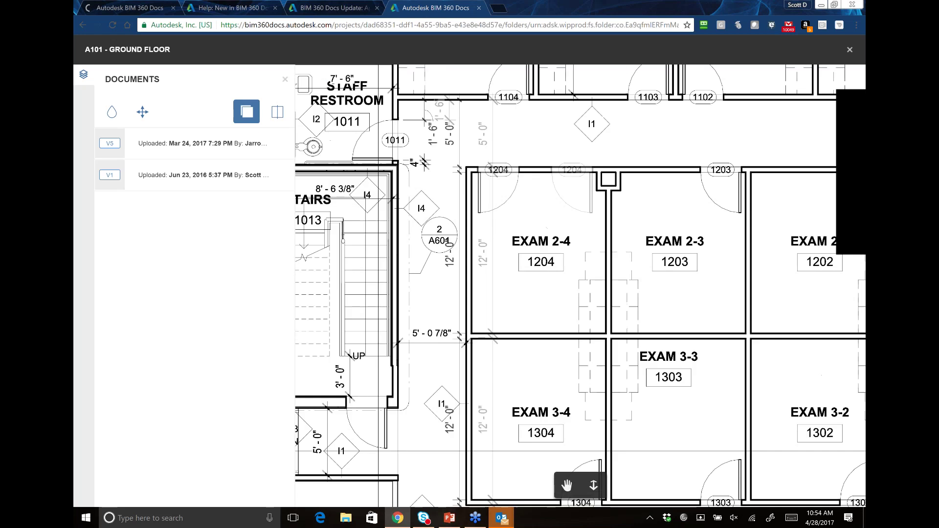
scroll(557, 198, "up", 1)
left_click_drag(557, 198, 542, 269)
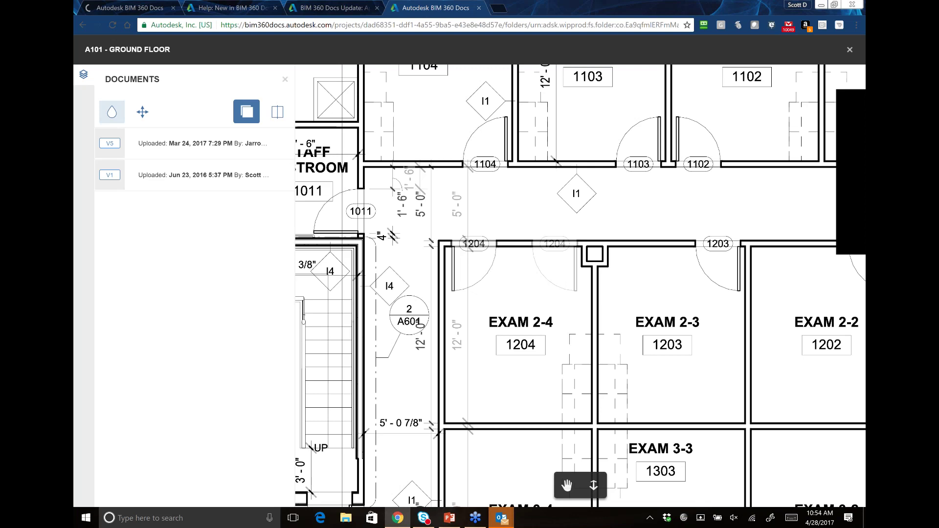
left_click(112, 112)
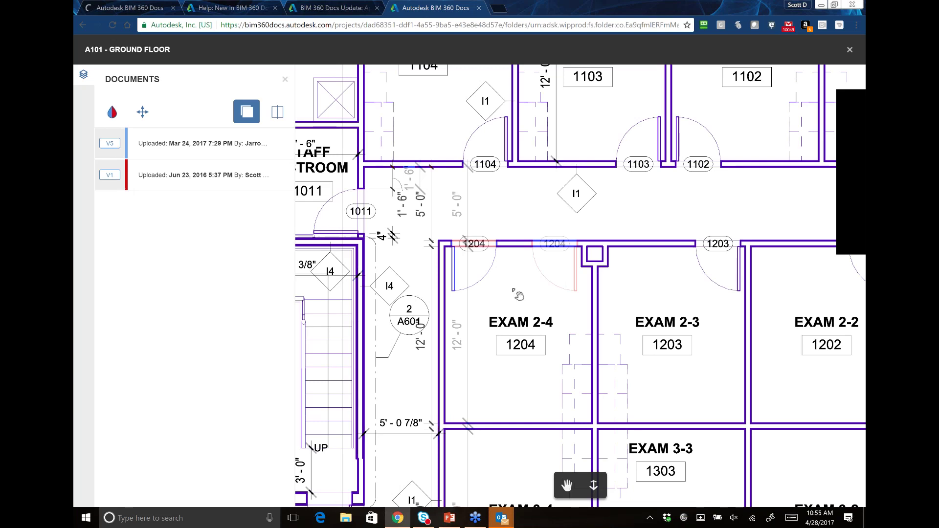
Compare V1 and V5 around room EXAM 2-4 by sweeping the slider view's divider across it, and turn off the version colors.
scroll(517, 295, "down", 2)
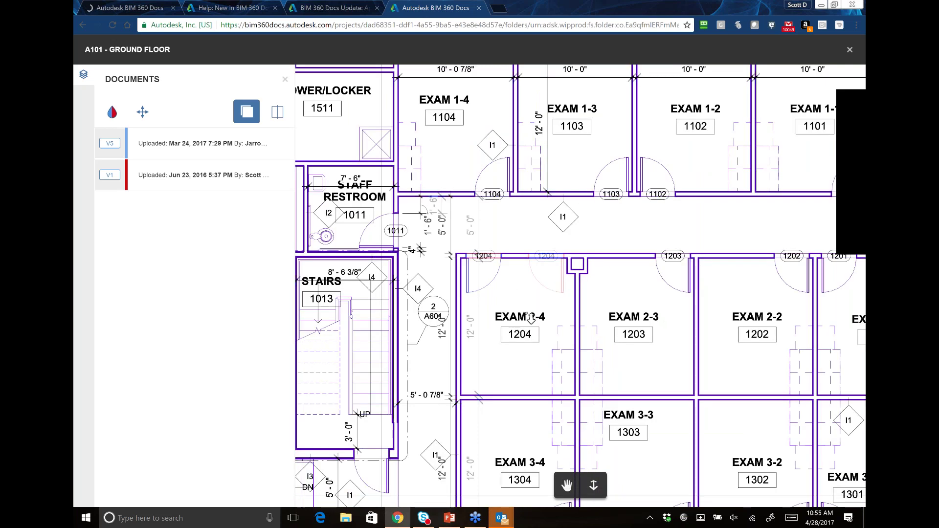
scroll(531, 318, "down", 2)
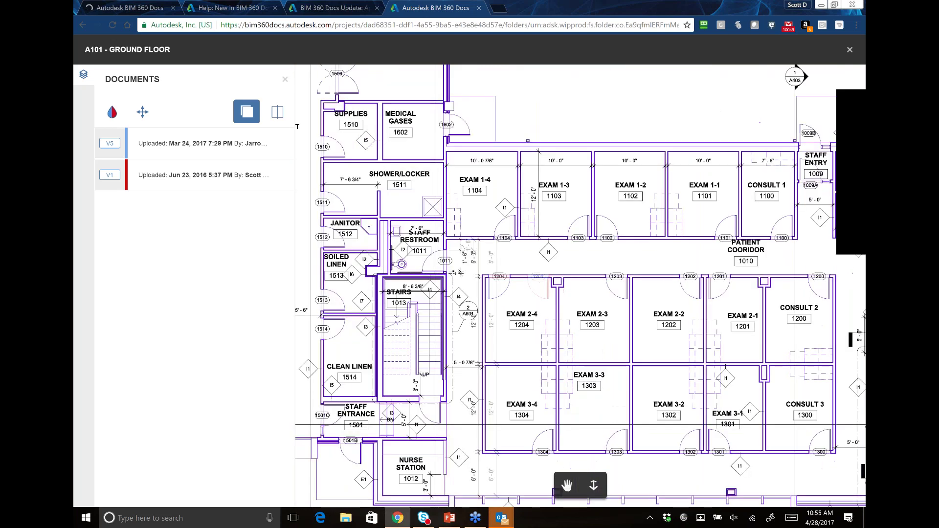
scroll(522, 313, "down", 2)
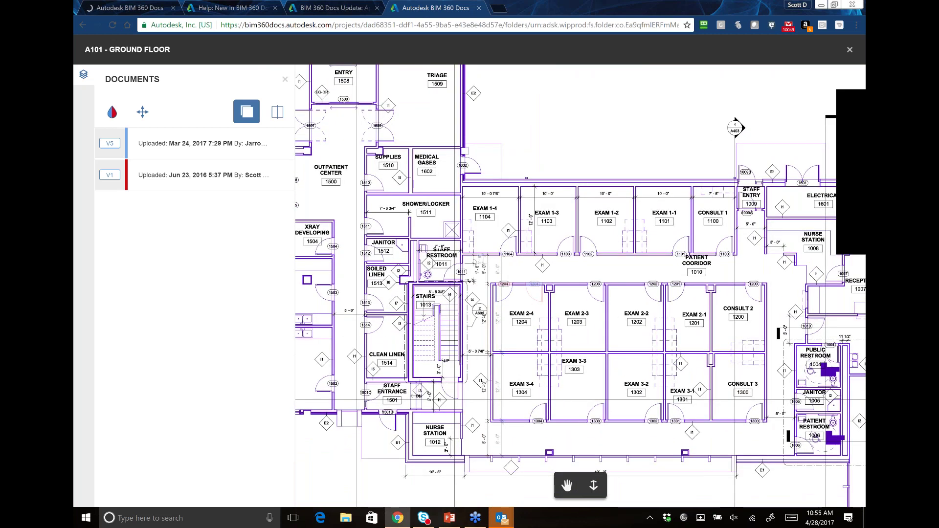
scroll(533, 309, "up", 2)
scroll(532, 308, "up", 2)
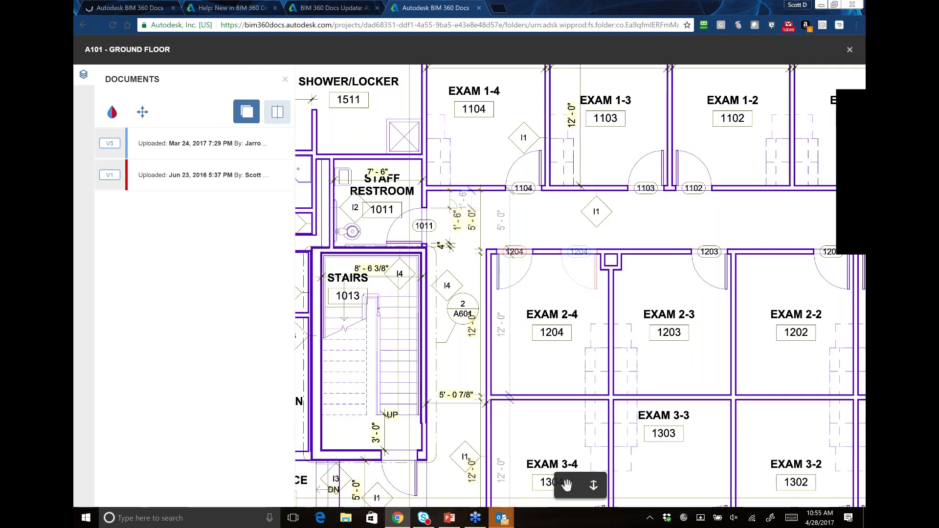
left_click(277, 112)
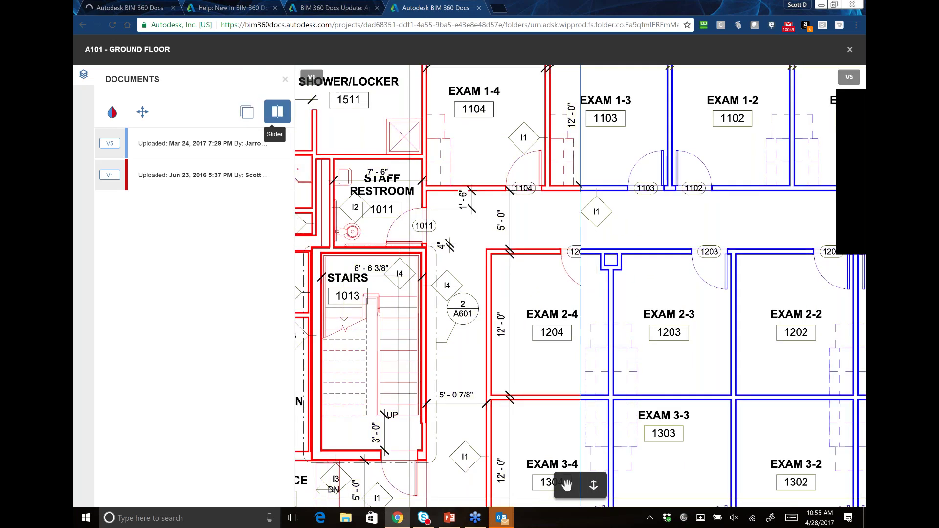
left_click_drag(581, 248, 518, 248)
left_click_drag(518, 280, 369, 351)
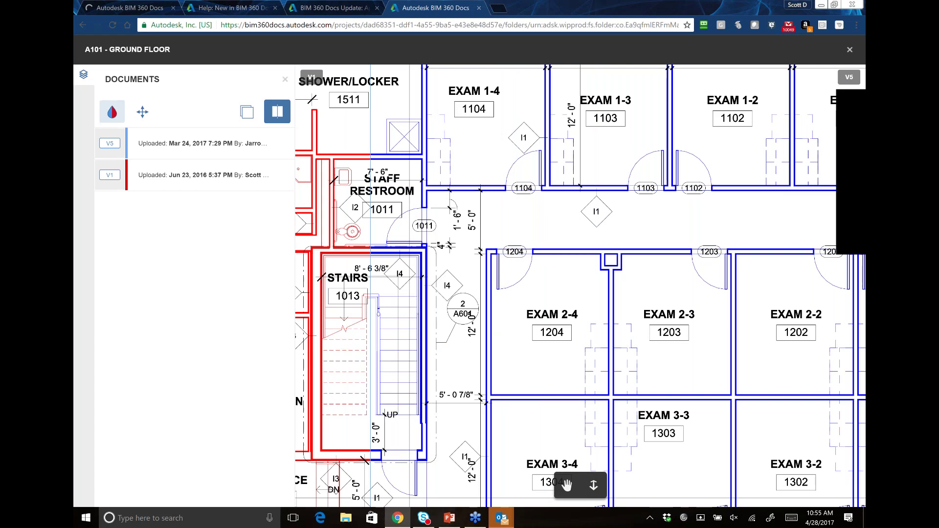
left_click(112, 112)
mouse_move(370, 351)
left_mouse_down()
mouse_move(489, 351)
mouse_move(444, 351)
left_mouse_up()
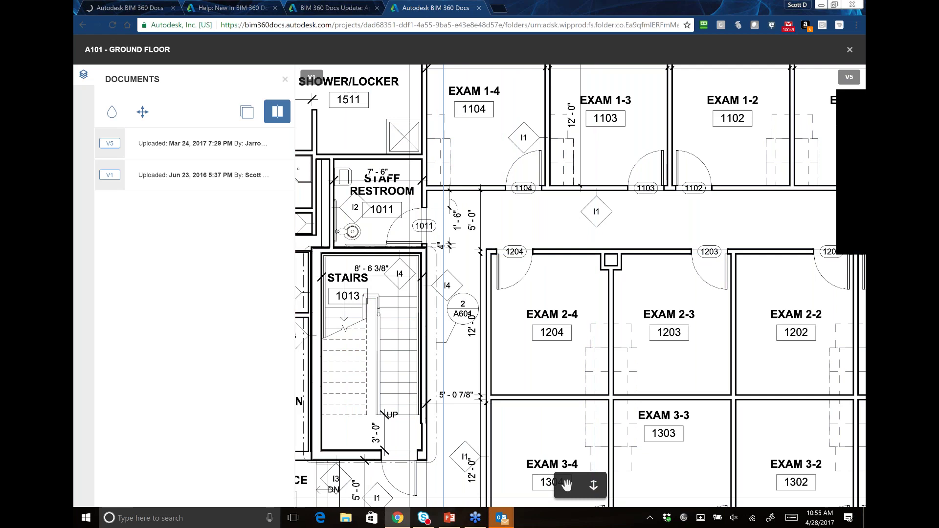
Close the version comparison and look through the sheets in the Architectural PDF folder.
left_click(849, 49)
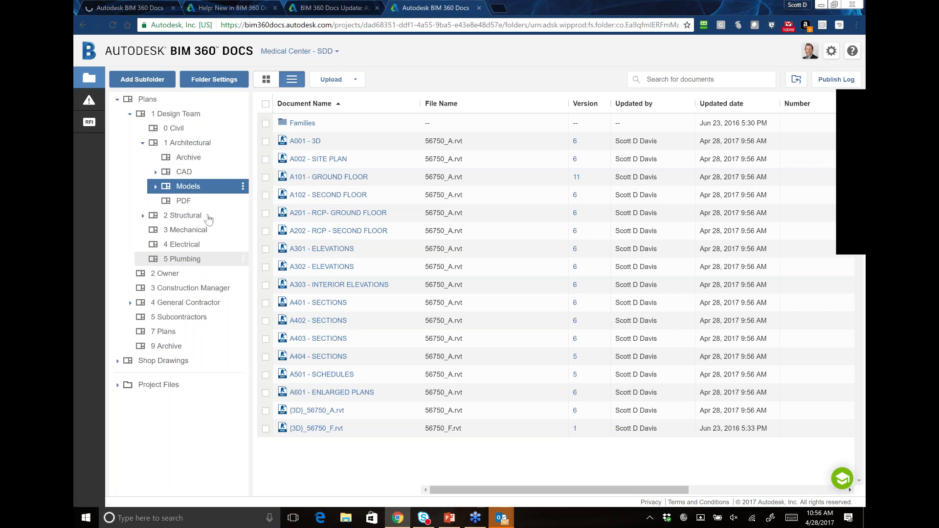
left_click(184, 201)
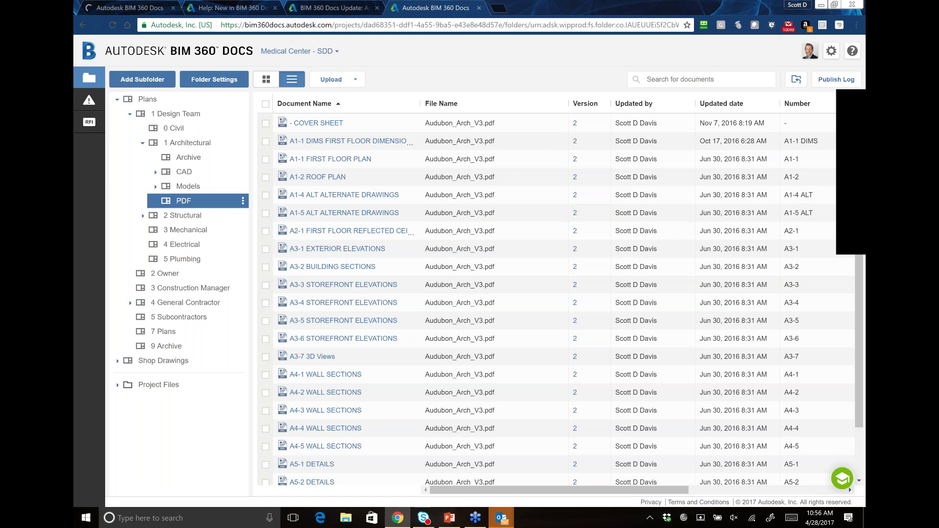
scroll(263, 267, "down", 1)
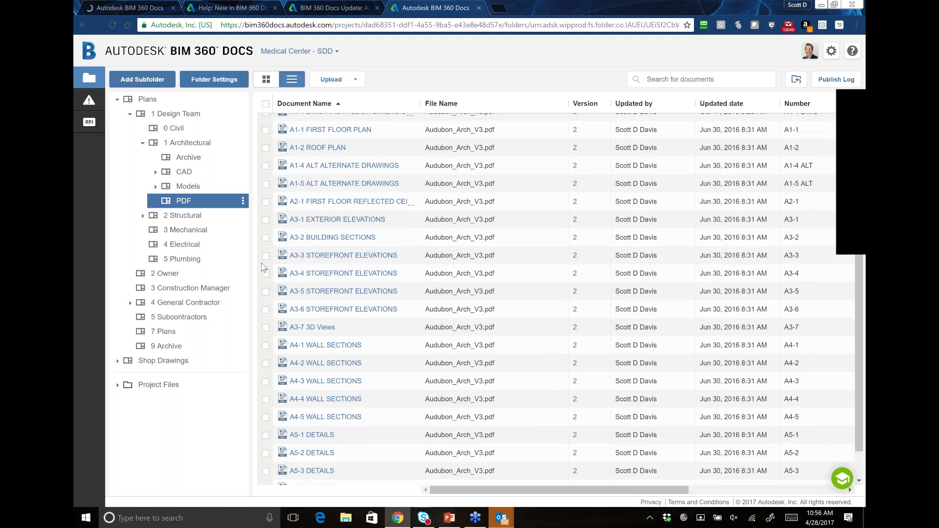
scroll(263, 266, "up", 1)
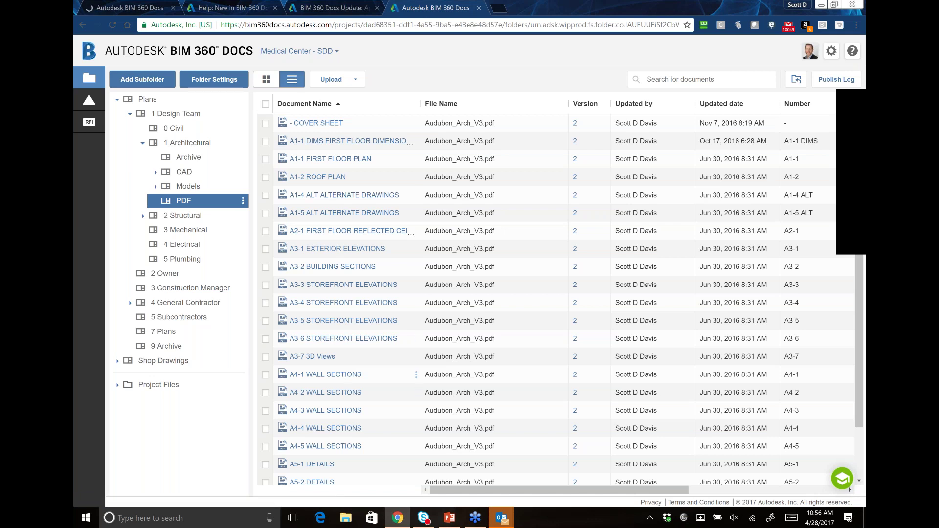
Open the A3-6 STOREFRONT ELEVATIONS sheet and examine its lower elevations and linked callouts.
left_click(343, 338)
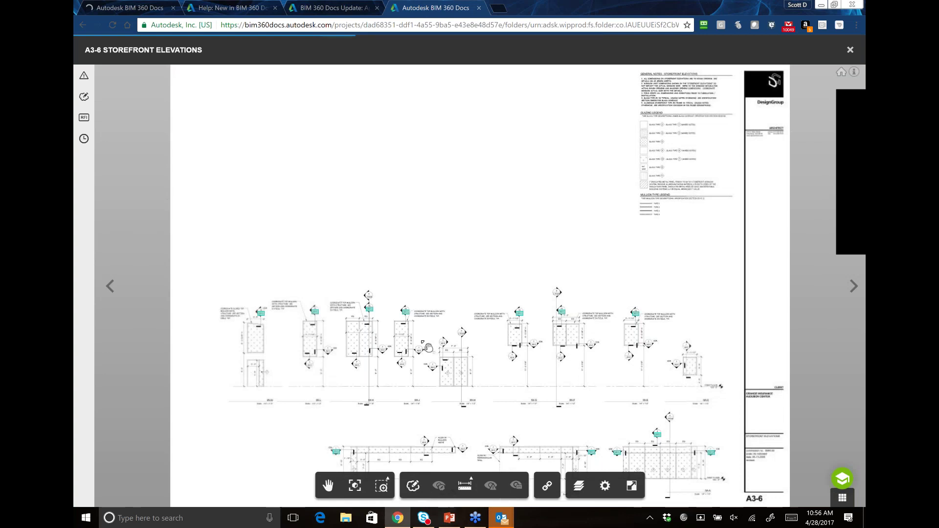
scroll(467, 379, "up", 1)
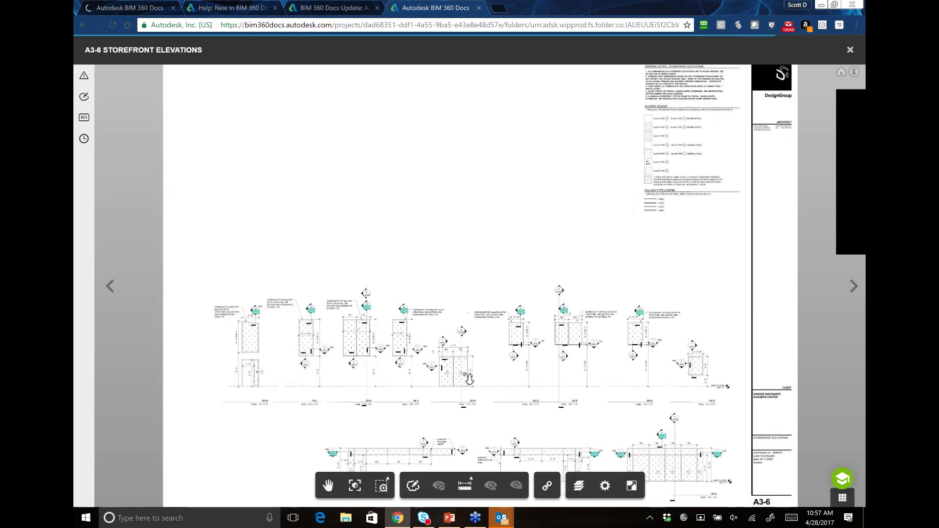
scroll(468, 379, "up", 1)
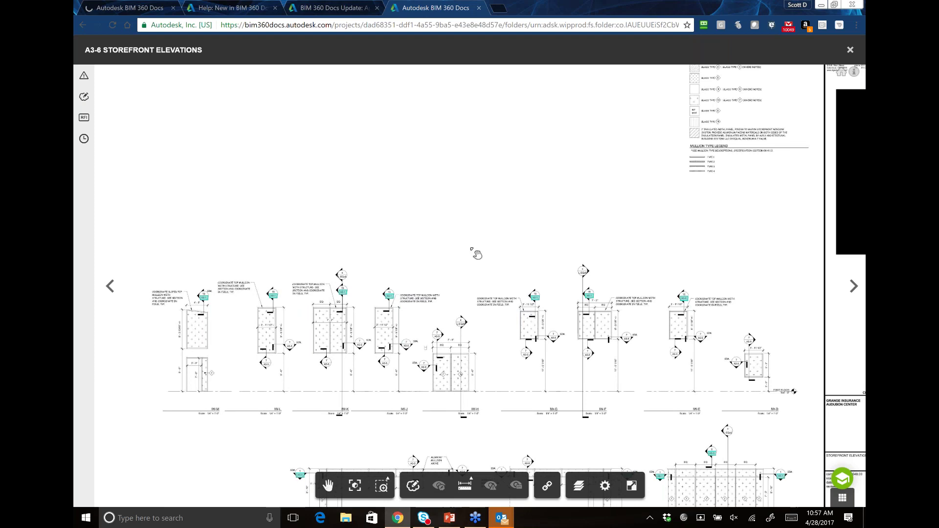
left_click_drag(818, 483, 709, 373)
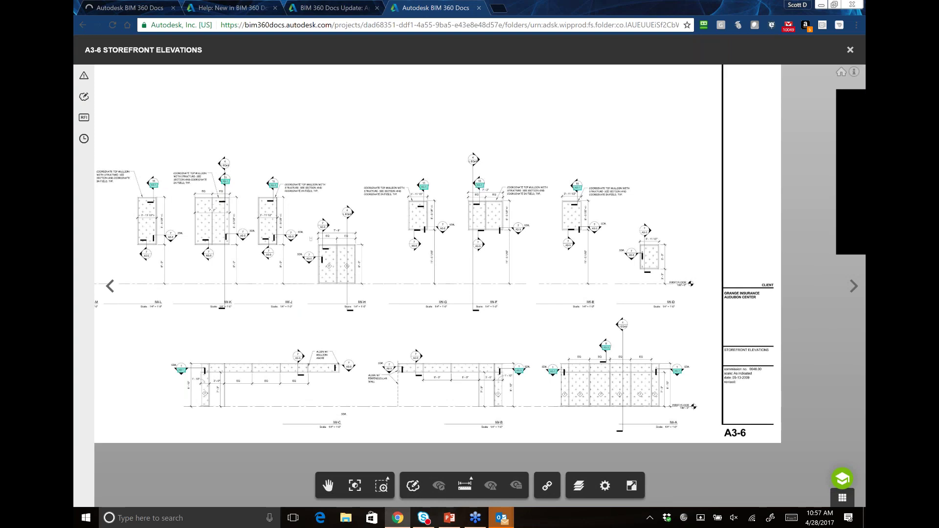
Follow a highlighted callout link on A3-6 to the A5-1 DETAILS sheet, look over its details, and close the sheet.
left_click(479, 185)
left_click(565, 197)
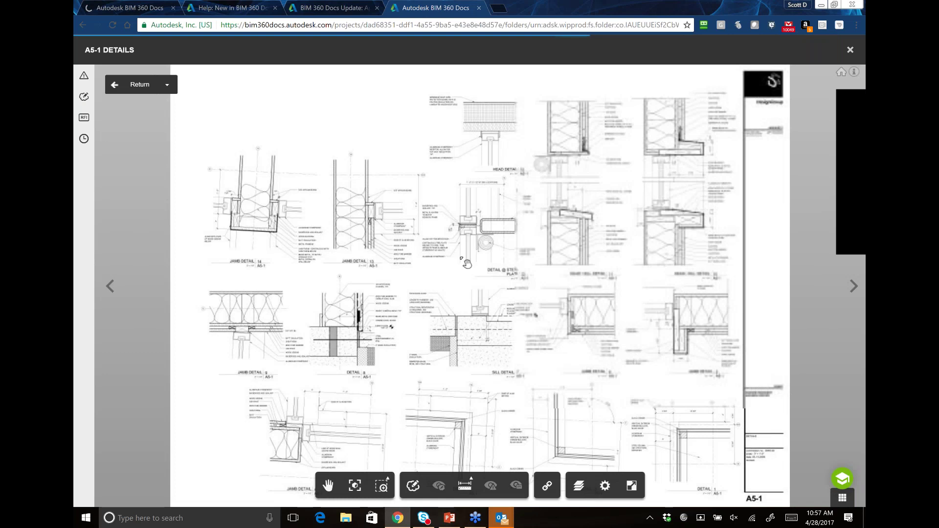
scroll(578, 238, "up", 1)
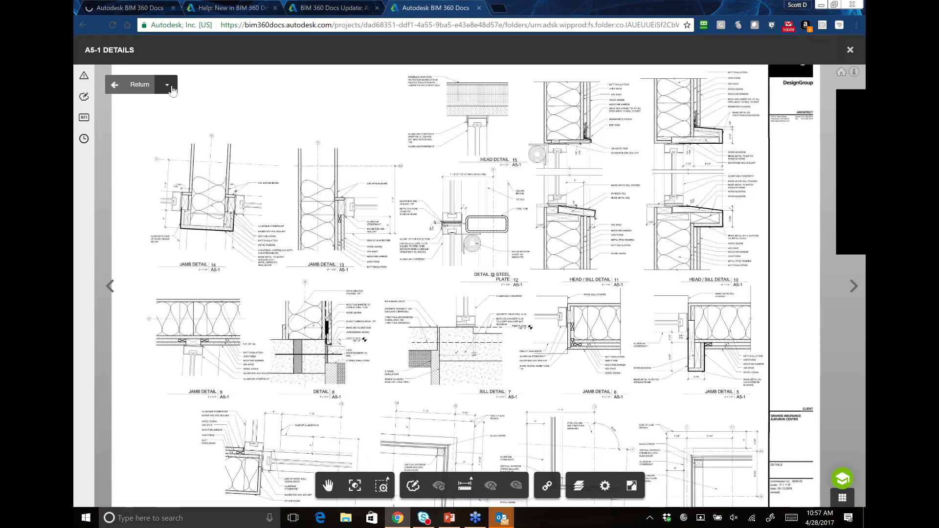
scroll(471, 232, "down", 2)
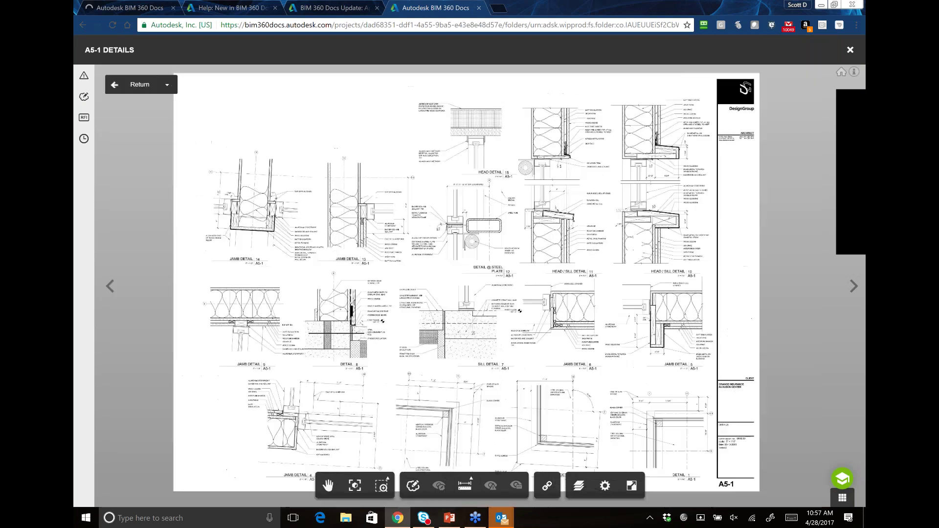
left_click(850, 50)
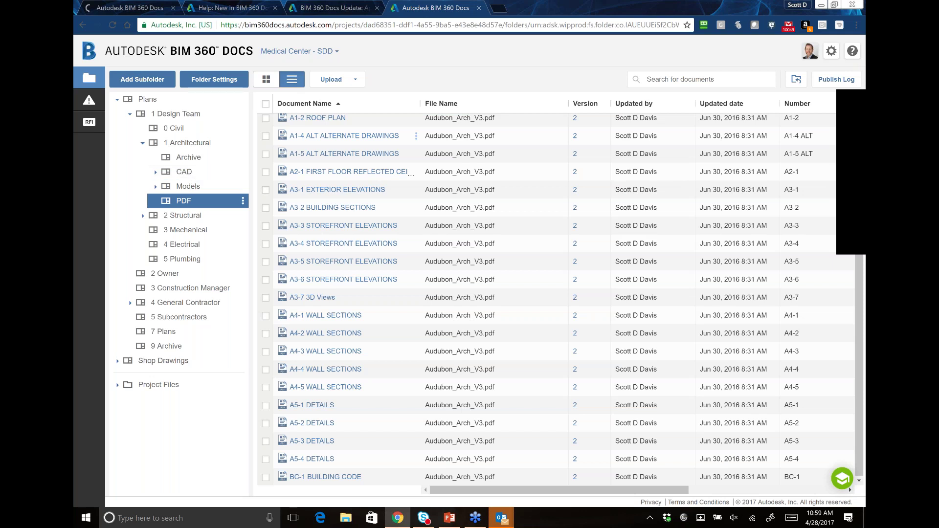
Check the upload options for the PDF folder without choosing one, and return to the start of its sheet list.
left_click(355, 79)
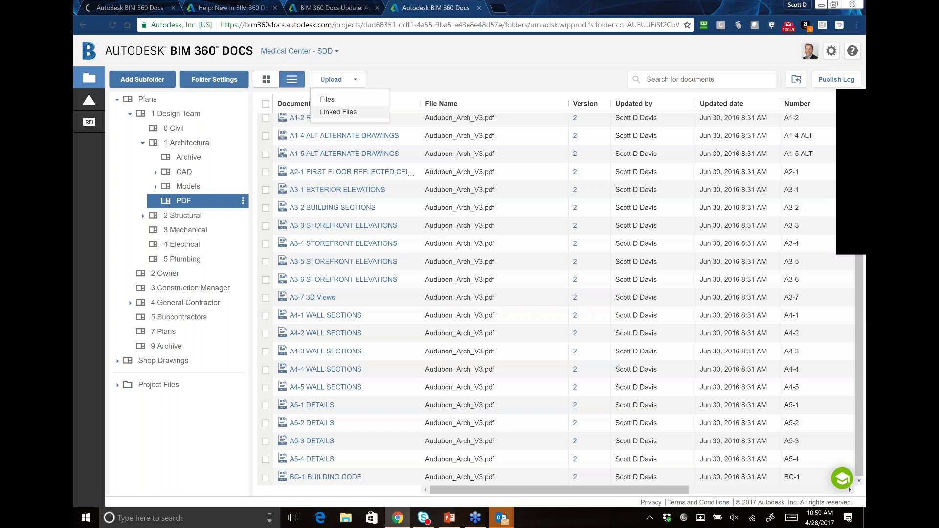
left_click(445, 82)
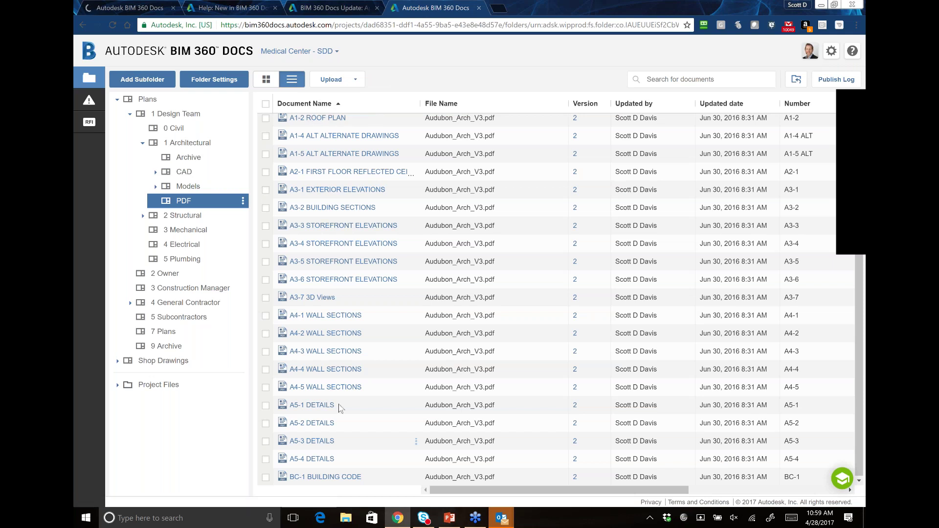
scroll(391, 411, "up", 2)
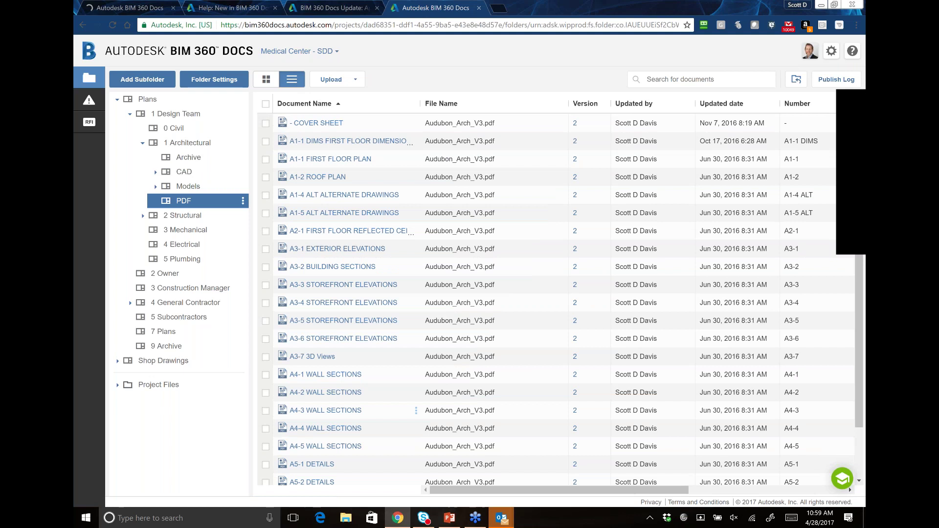
Open the 3D model {3D}_56750_A.rvt from the Architectural Models folder.
key("Up")
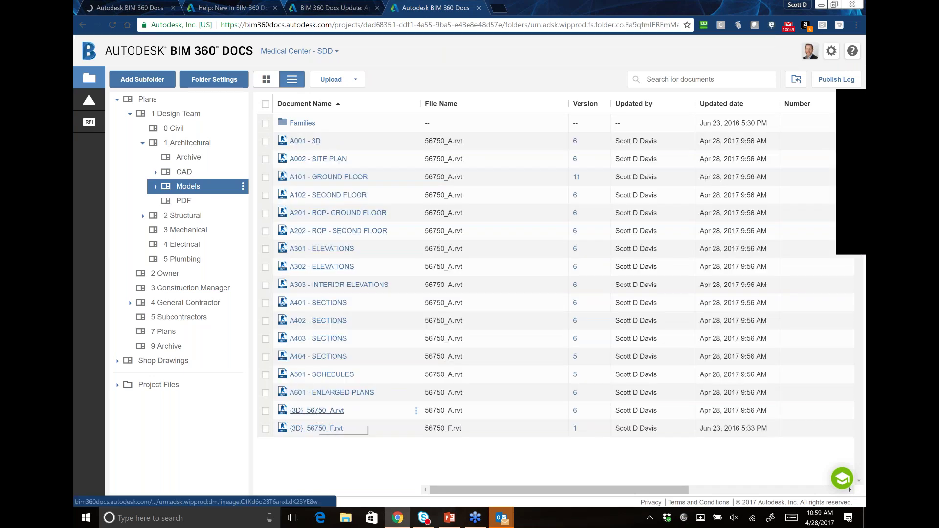
left_click(317, 410)
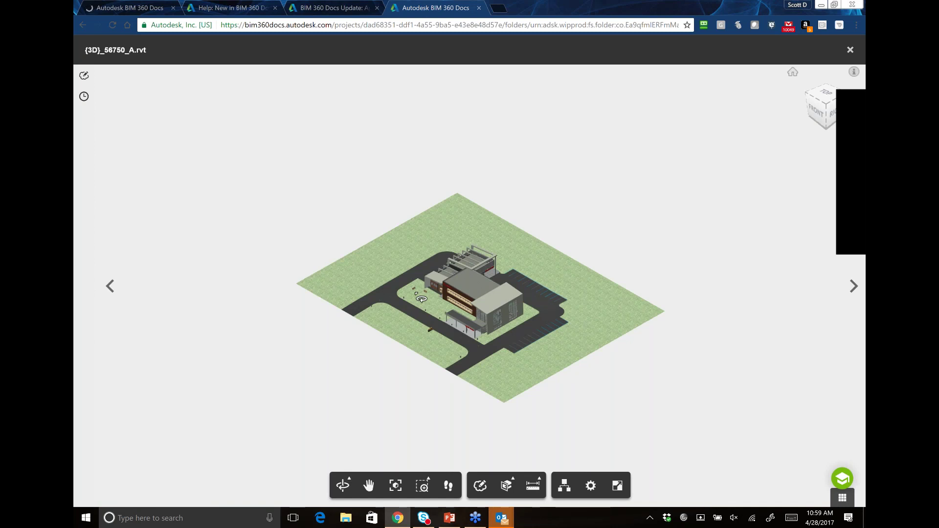
scroll(586, 314, "up", 1)
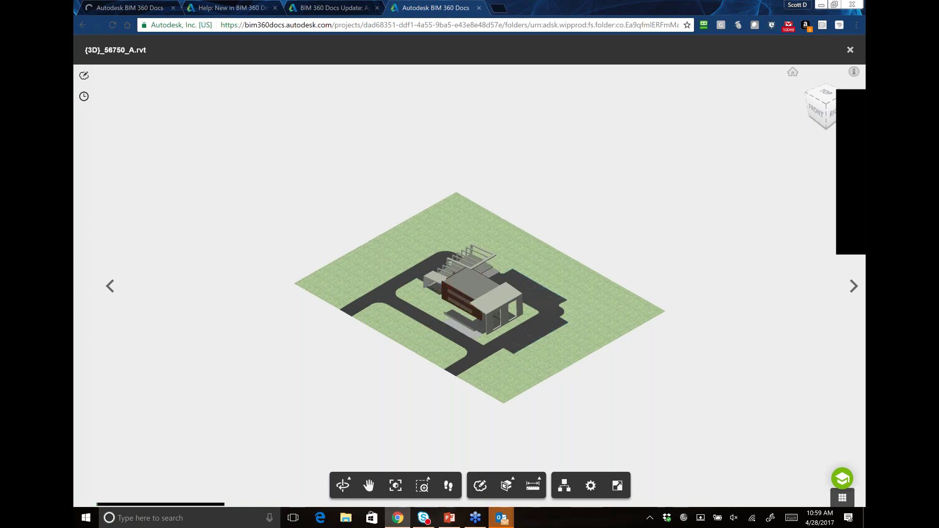
scroll(487, 377, "up", 2)
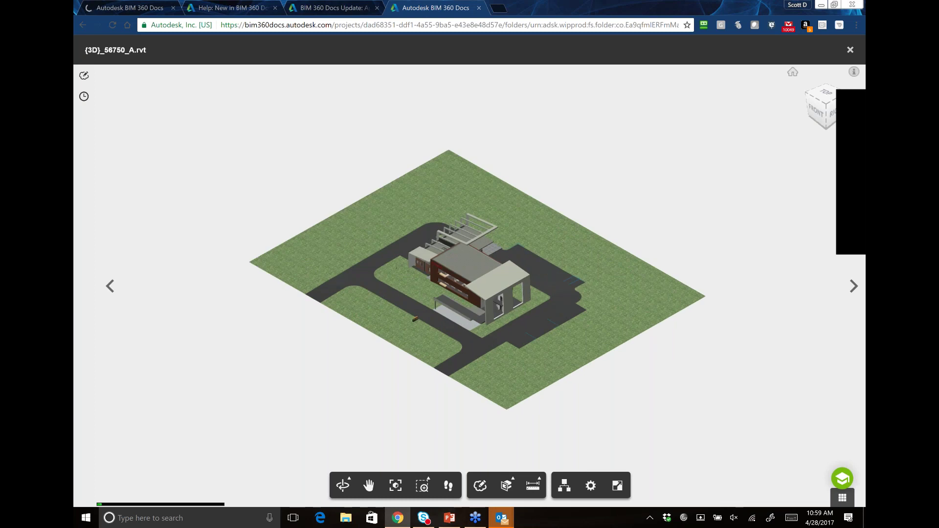
Section the building model with a Y plane and shift the plane slightly toward the back of the building.
left_click(507, 486)
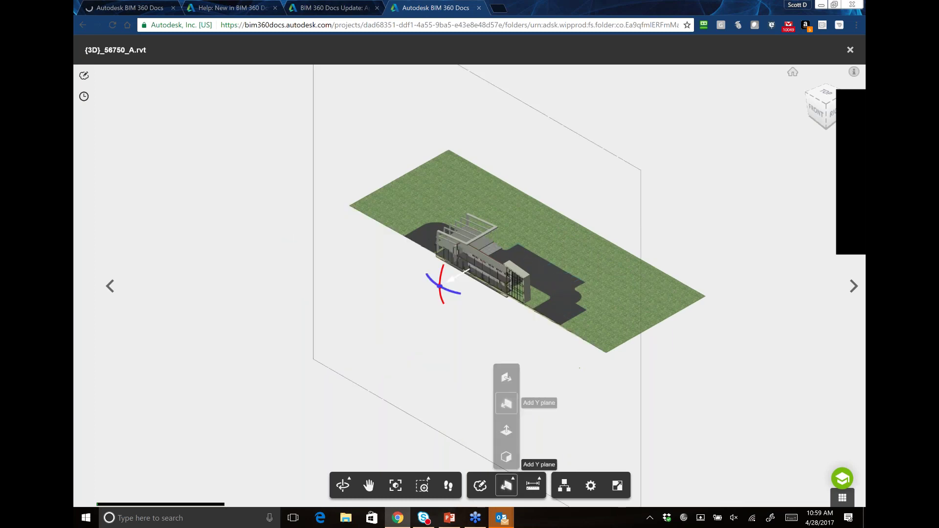
mouse_move(447, 283)
left_mouse_down()
mouse_move(455, 283)
mouse_move(445, 284)
left_mouse_up()
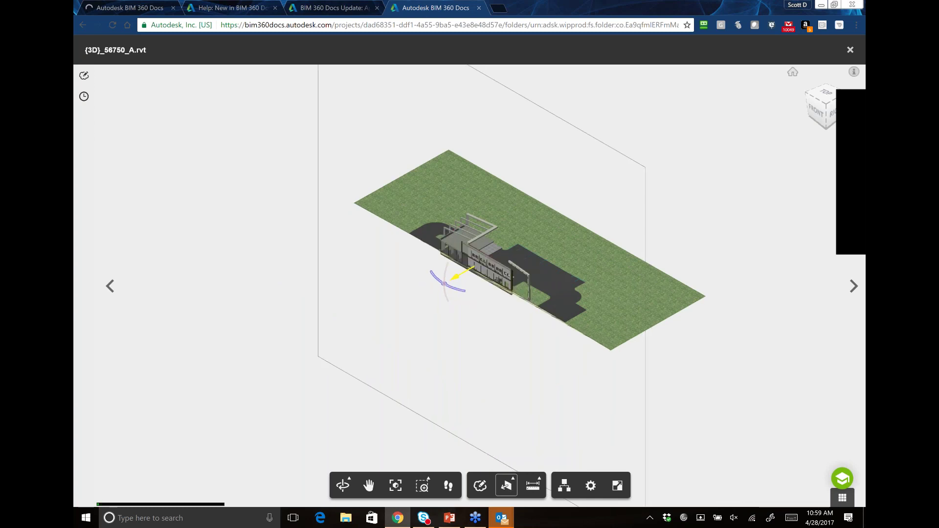
scroll(445, 282, "up", 3)
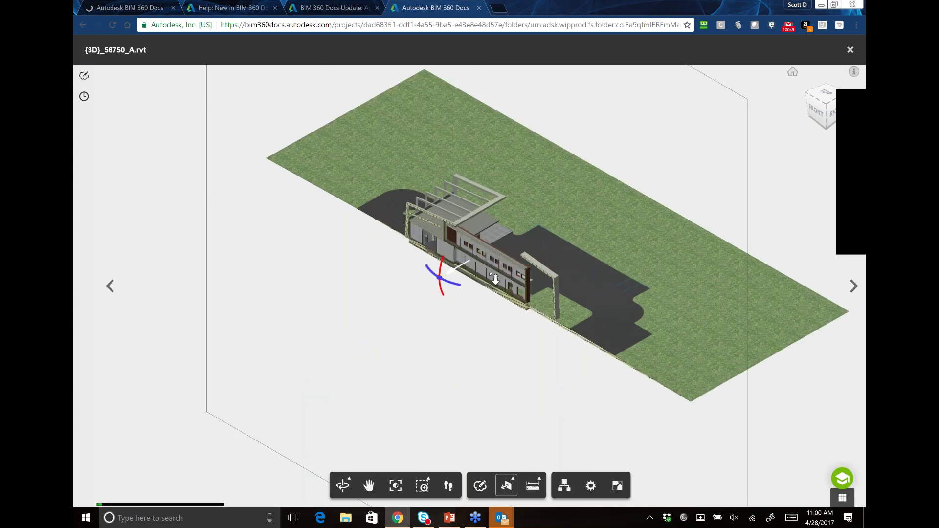
scroll(495, 280, "up", 3)
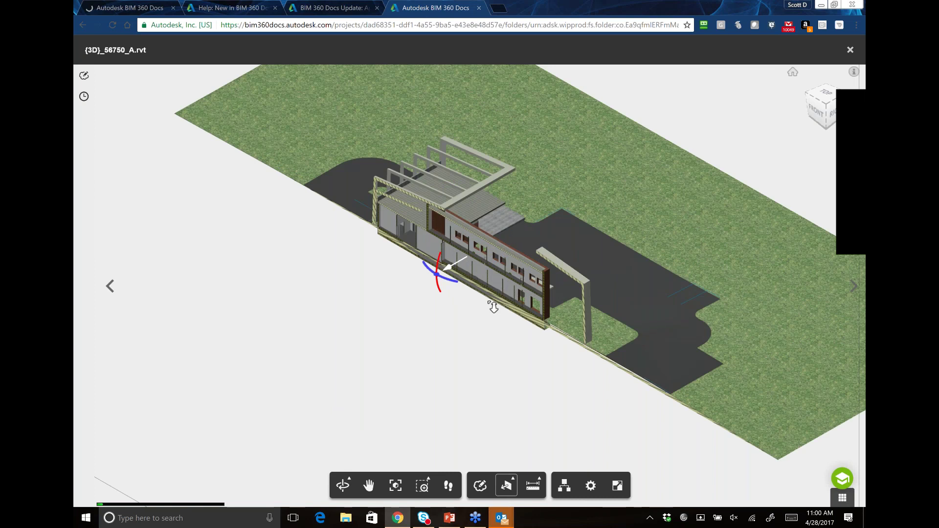
scroll(490, 306, "up", 3)
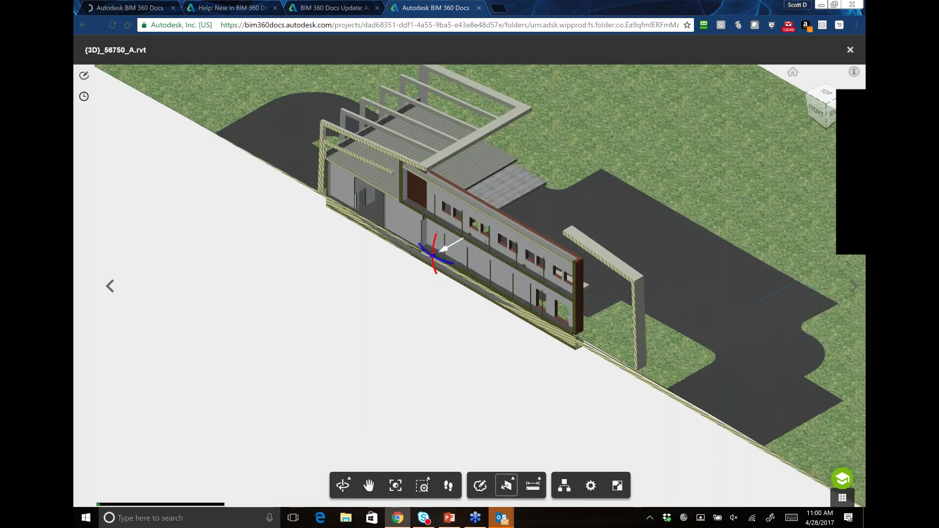
View the cut face from the front and pull the Y section plane forward to expose the room doors on both floors.
left_click_drag(443, 250, 491, 342)
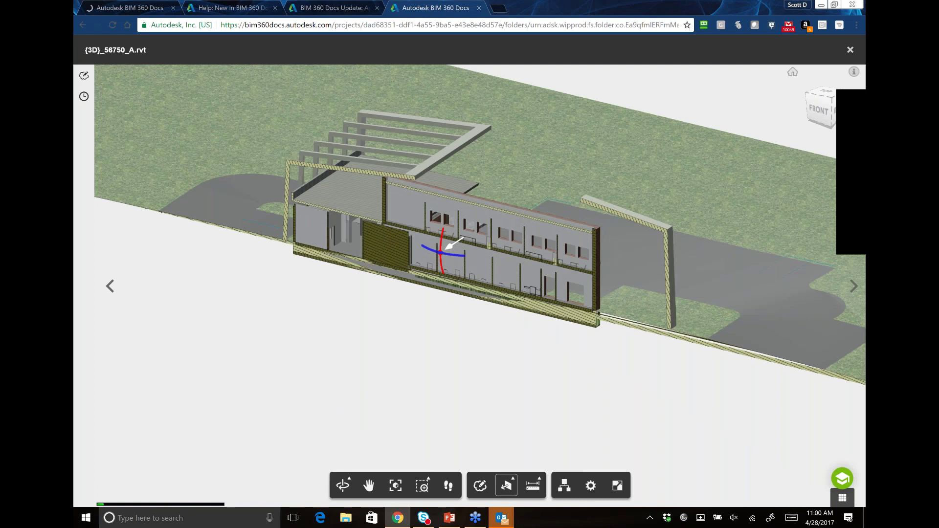
scroll(459, 258, "up", 2)
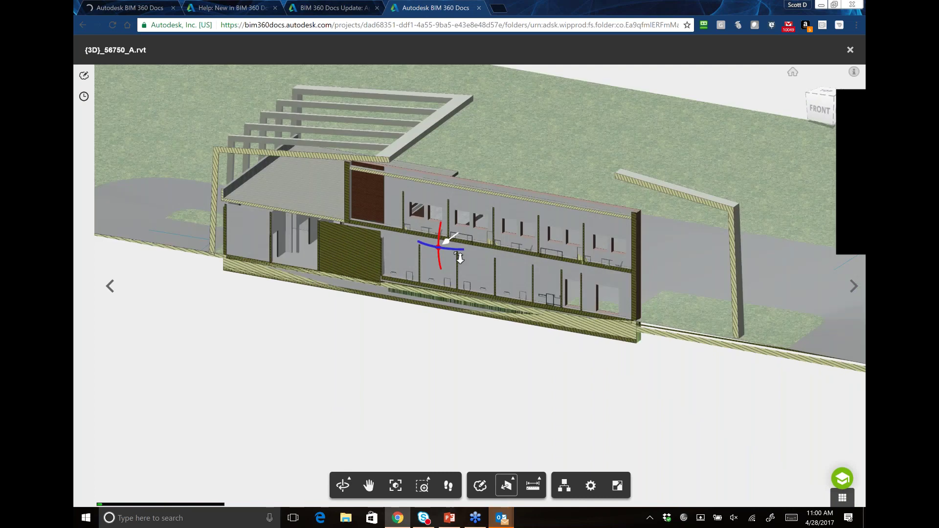
scroll(459, 258, "up", 2)
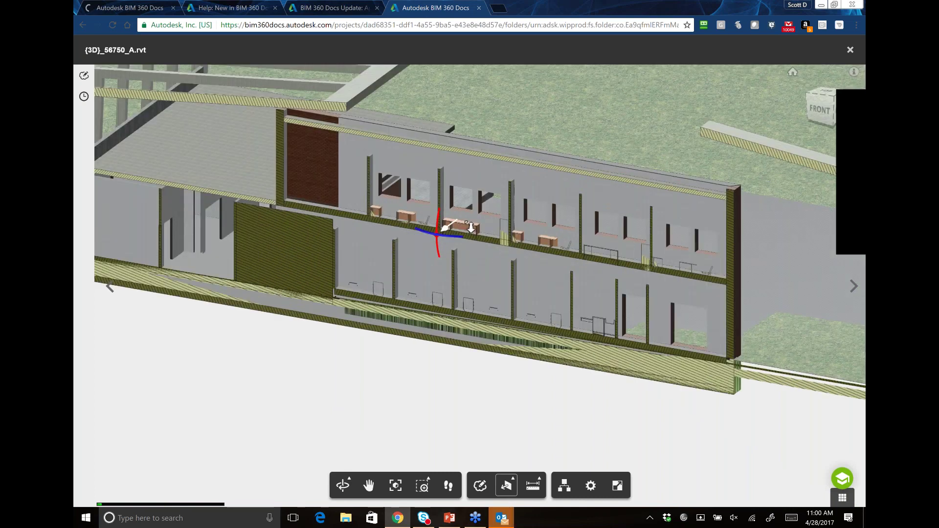
scroll(470, 227, "up", 2)
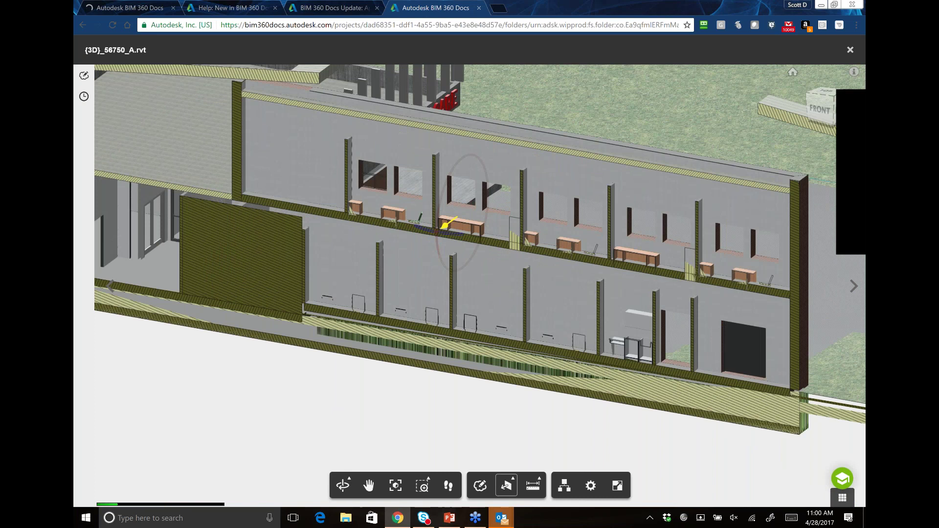
left_click_drag(446, 224, 249, 340)
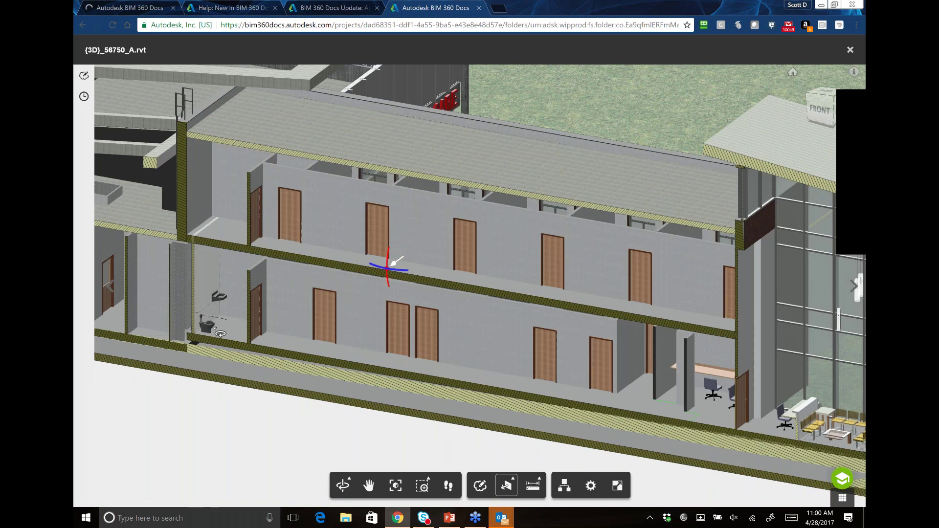
Examine the sectioned building, from the glazed waiting area at one end to the rooms at the other.
middle_click_drag(602, 313, 339, 247)
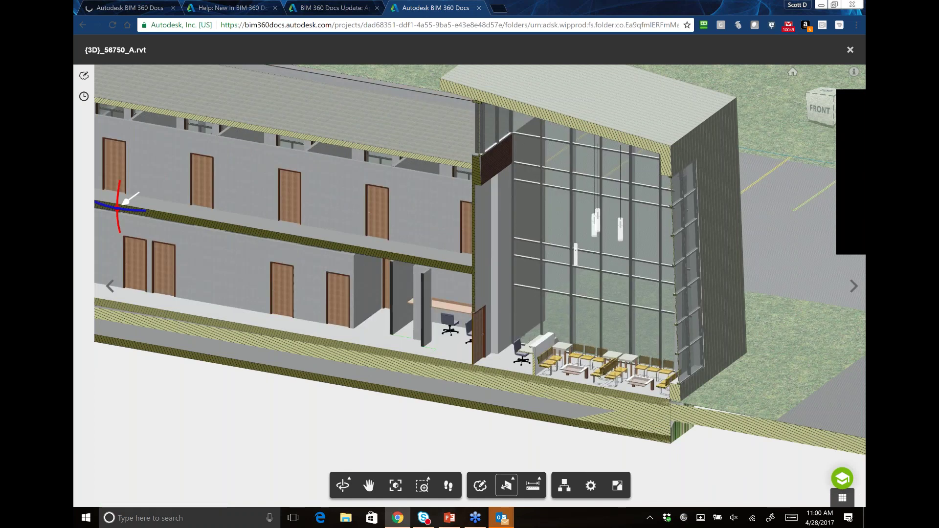
scroll(595, 355, "up", 1)
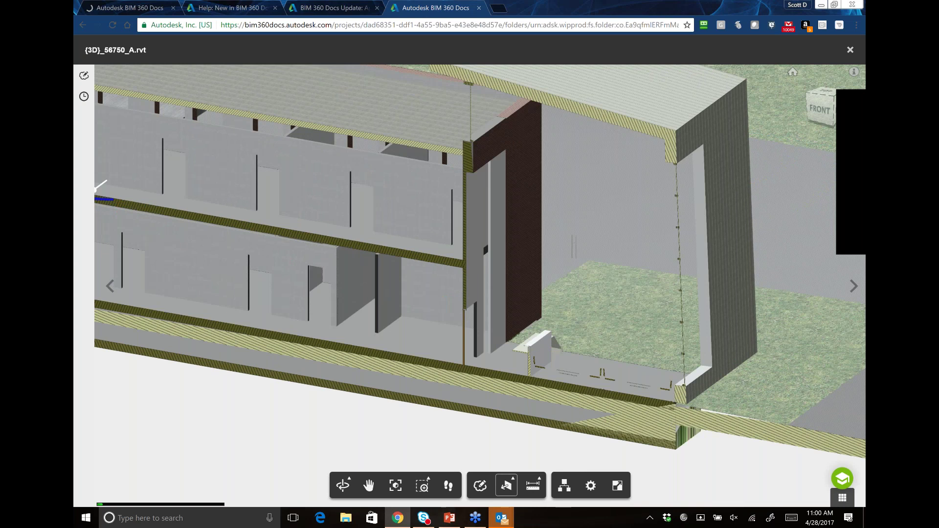
scroll(538, 361, "down", 3)
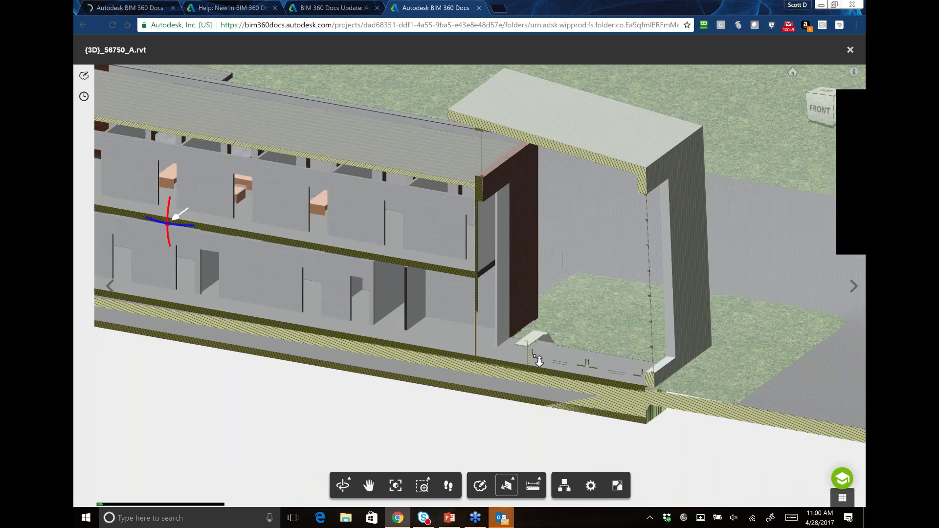
scroll(538, 361, "down", 1)
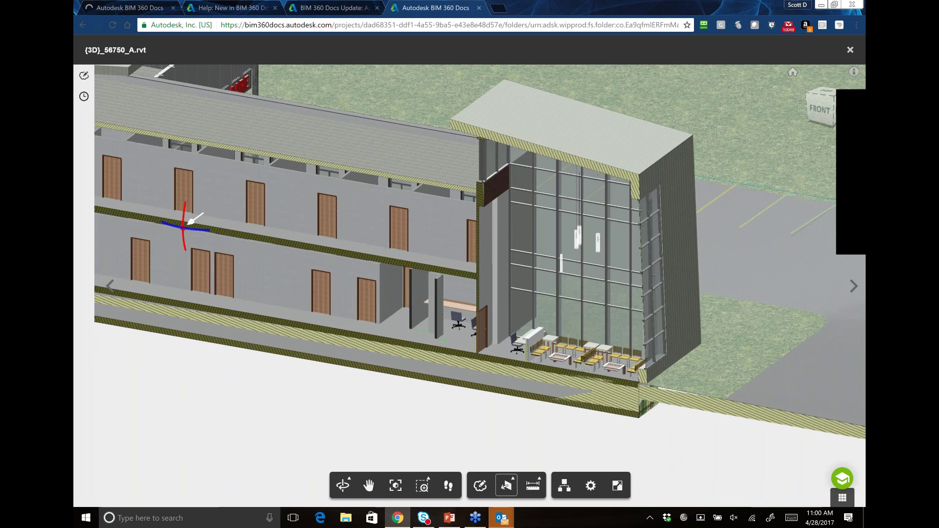
middle_click_drag(190, 221, 403, 255)
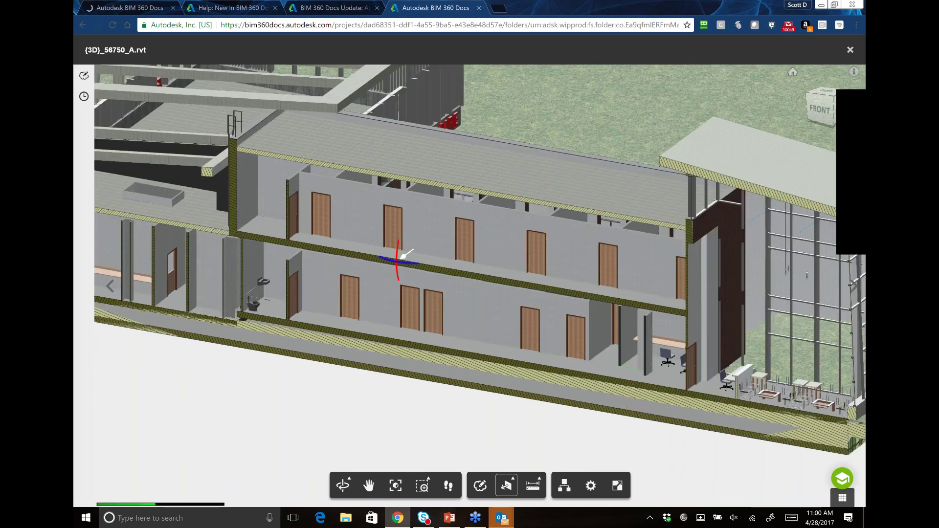
mouse_move(405, 255)
middle_mouse_down()
mouse_move(484, 263)
mouse_move(381, 321)
middle_mouse_up()
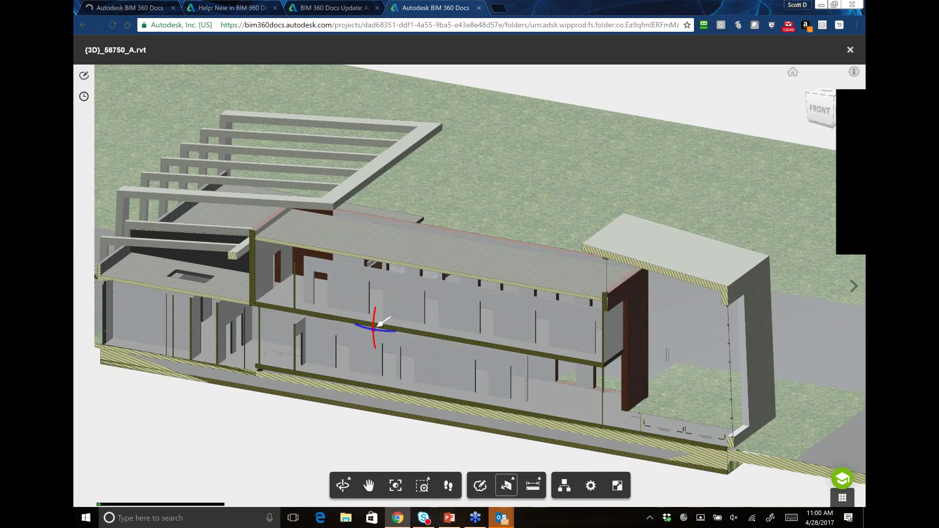